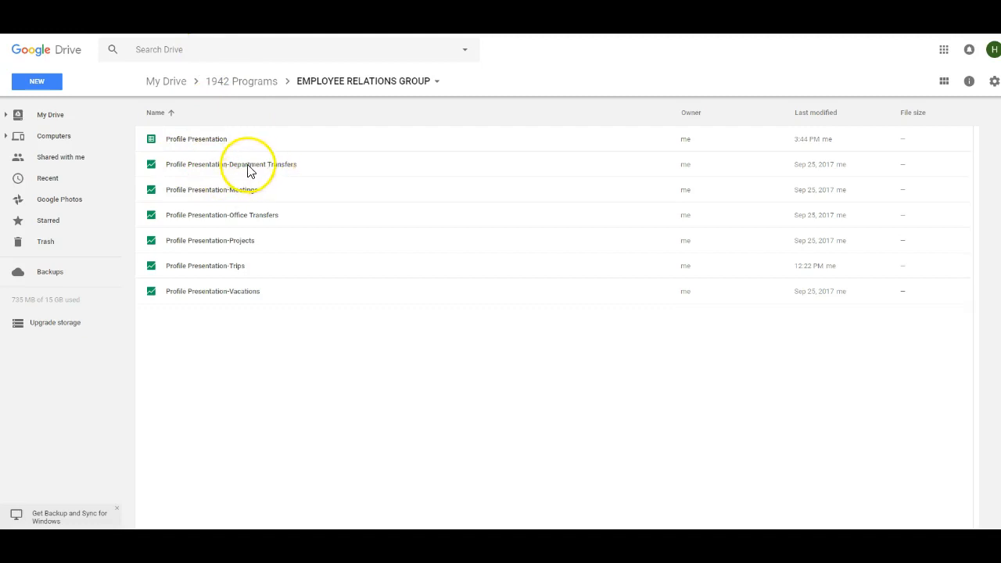
# Step: Open the Profile Presentation spreadsheet and look through its data sheets from Office Transfers to Meetings, ending on Trips
pyautogui.click(200, 144)
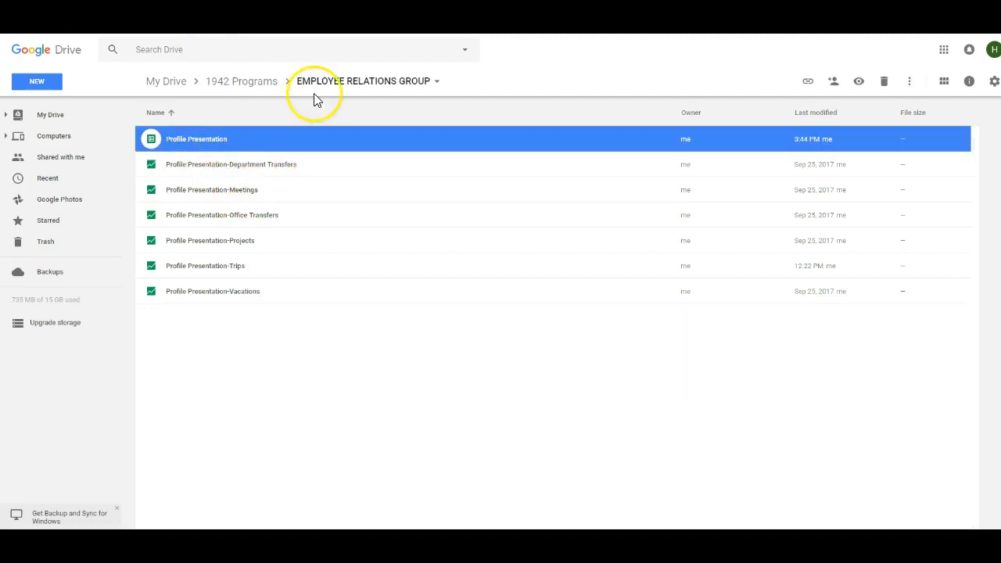
pyautogui.doubleClick(213, 144)
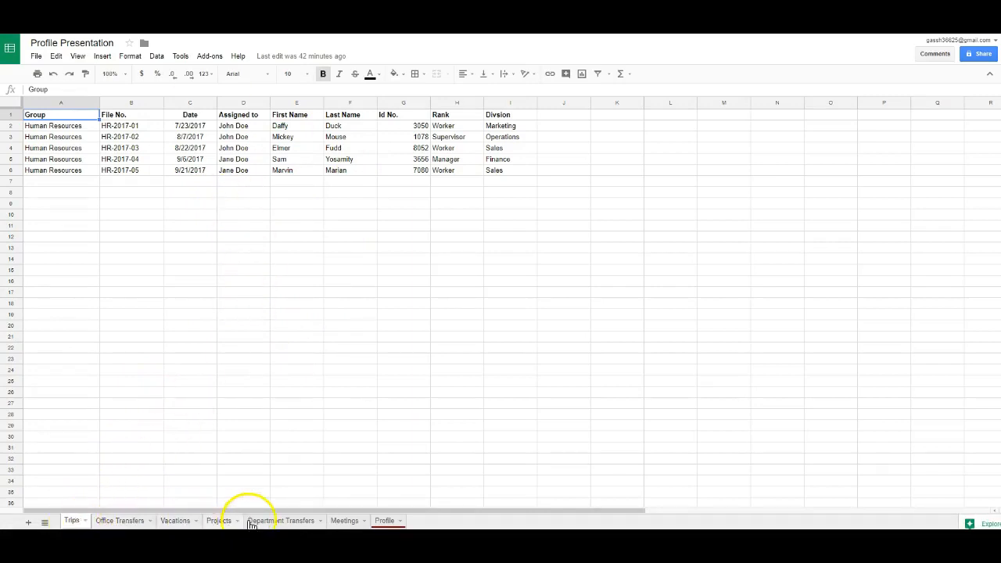
pyautogui.click(121, 520)
pyautogui.click(176, 520)
pyautogui.click(220, 520)
pyautogui.click(281, 520)
pyautogui.click(344, 521)
pyautogui.click(70, 521)
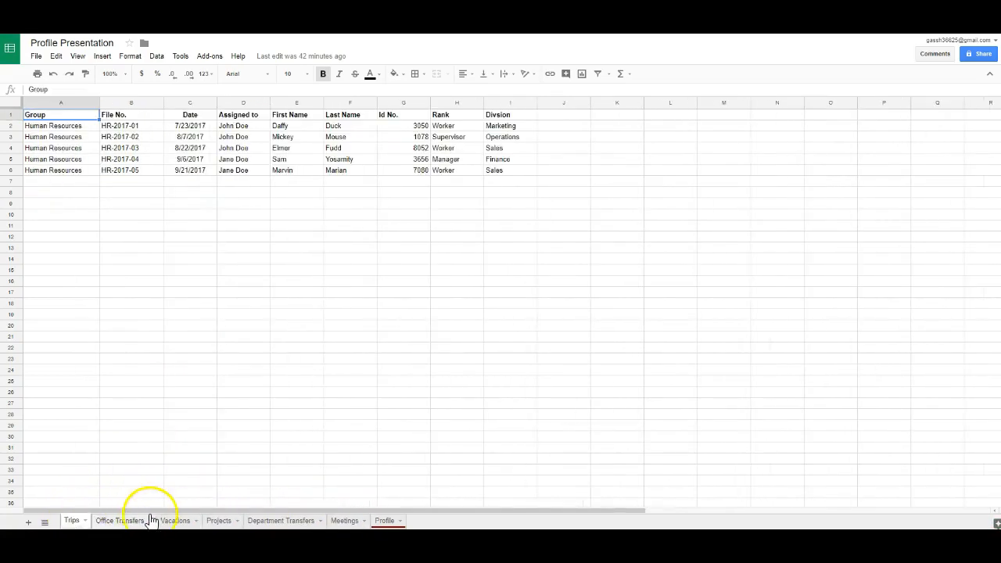
# Step: Review the Department Transfers data and the Profile summary, returning to the Trips and Office Transfers sheets
pyautogui.click(125, 520)
pyautogui.click(278, 521)
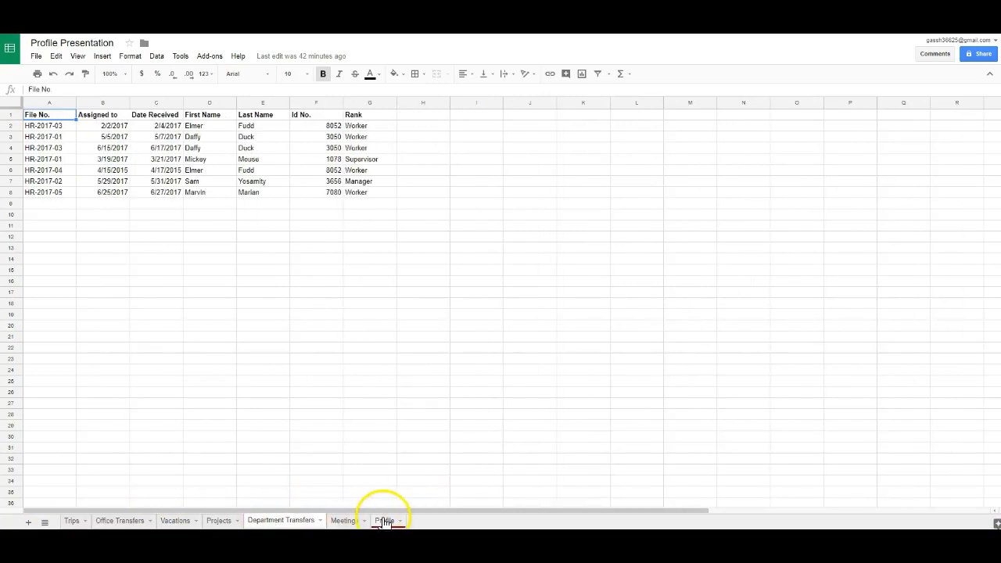
pyautogui.click(384, 520)
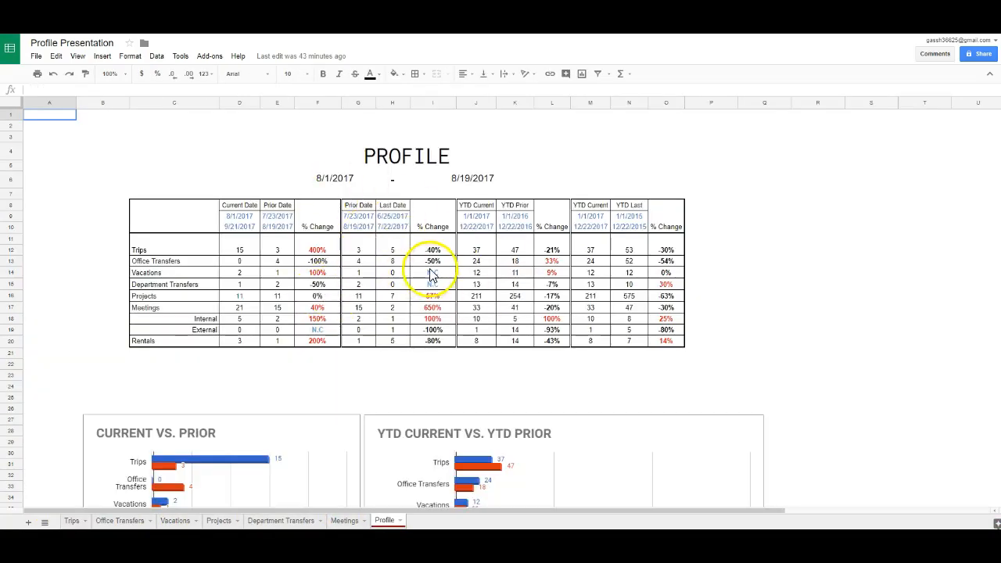
pyautogui.click(75, 521)
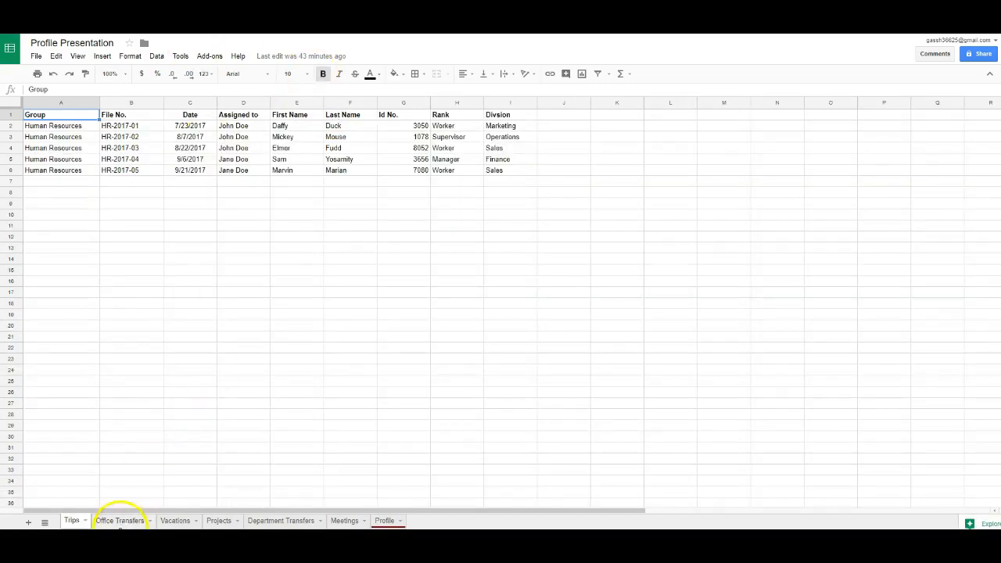
pyautogui.click(120, 521)
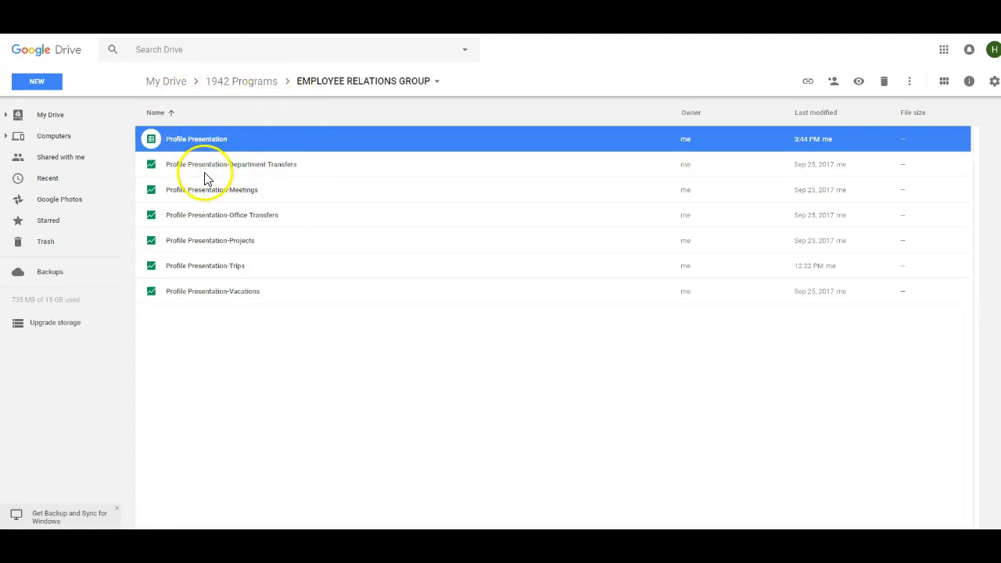
# Step: Open the Profile Presentation-Trips table from the Drive folder and expand its filter pane
pyautogui.doubleClick(201, 268)
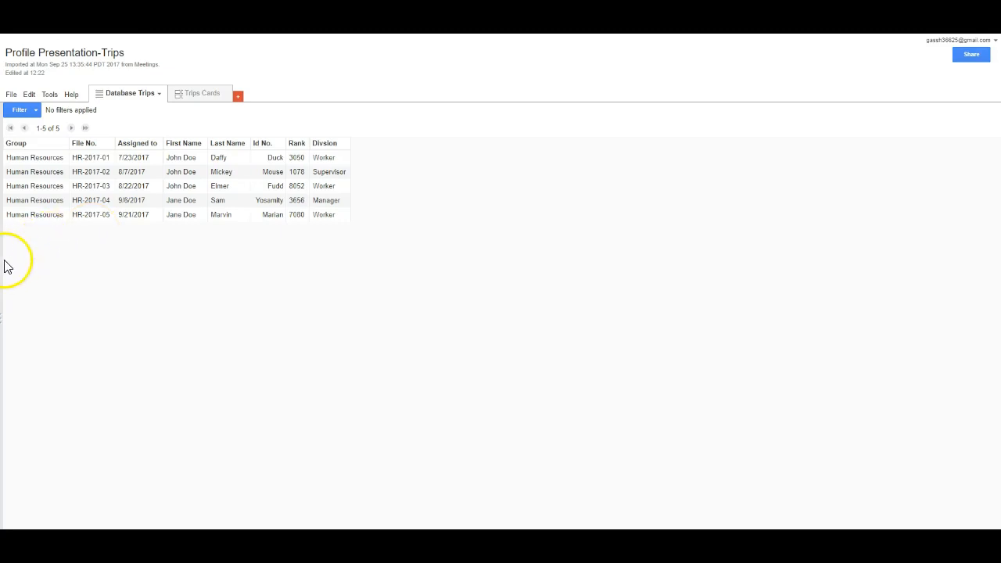
pyautogui.moveTo(7, 261); pyautogui.dragTo(111, 268)
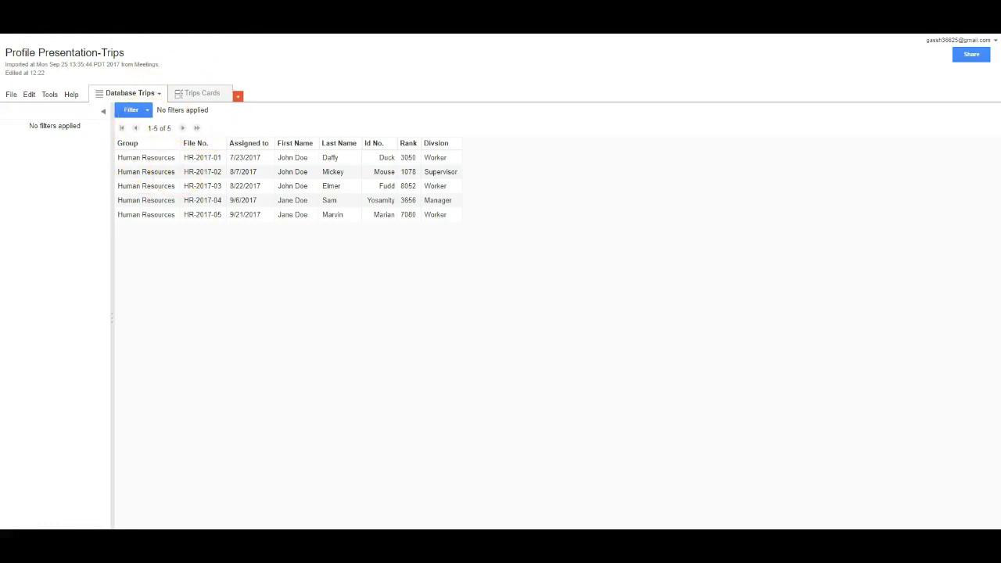
pyautogui.click(236, 199)
pyautogui.click(147, 112)
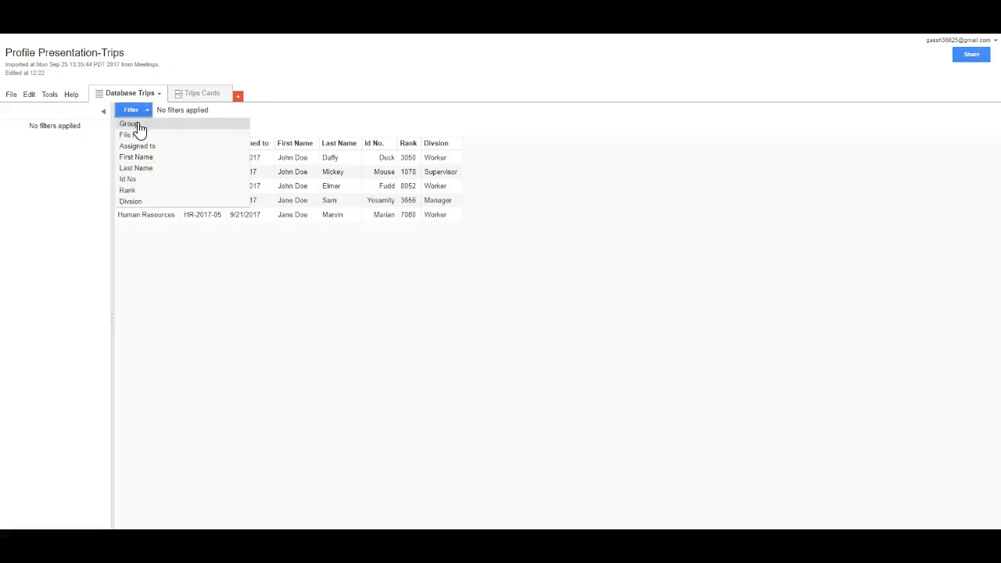
pyautogui.click(138, 129)
pyautogui.click(402, 123)
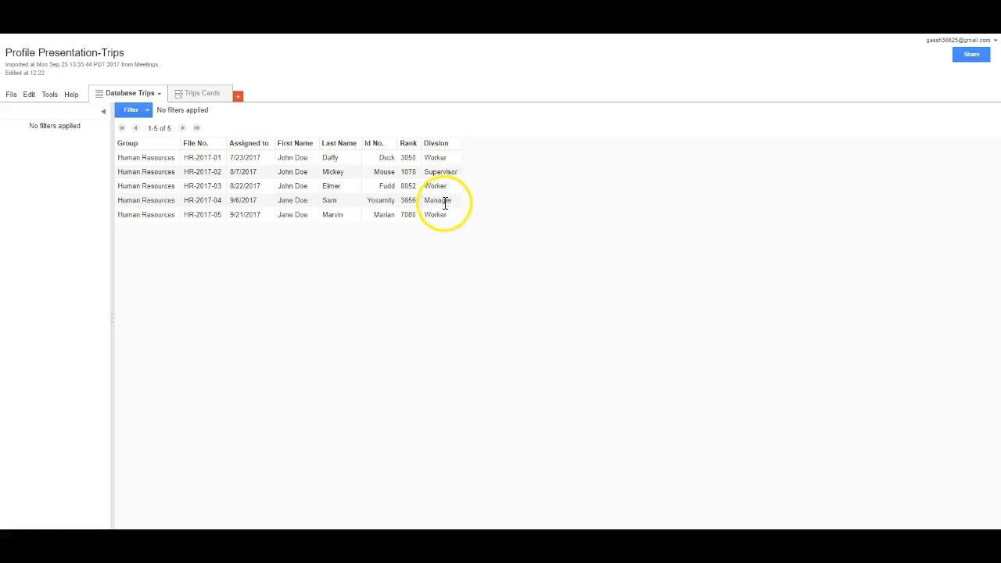
# Step: Add a filter on the Divsion column, widen the filter pane and limit the table to Worker records
pyautogui.click(147, 111)
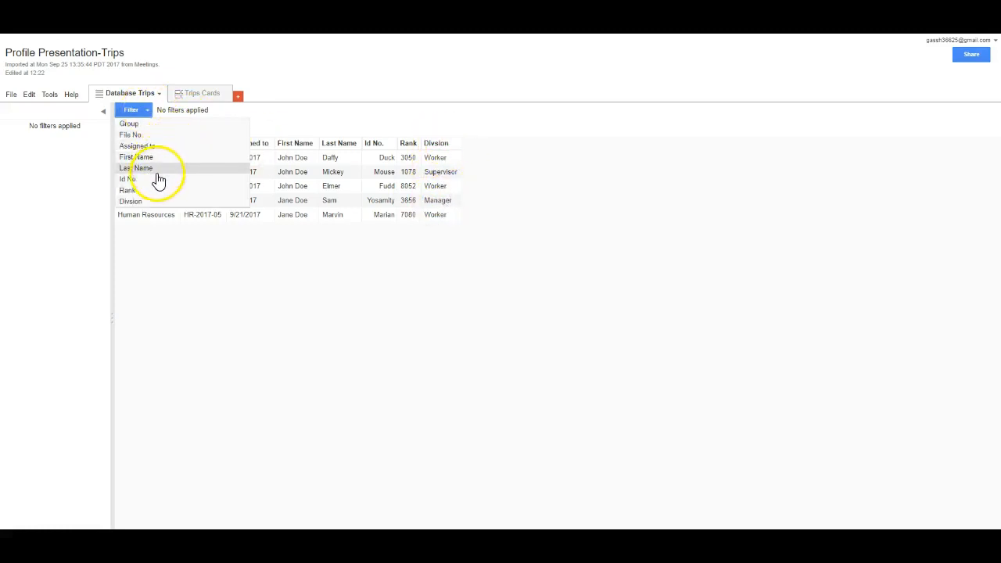
pyautogui.click(146, 204)
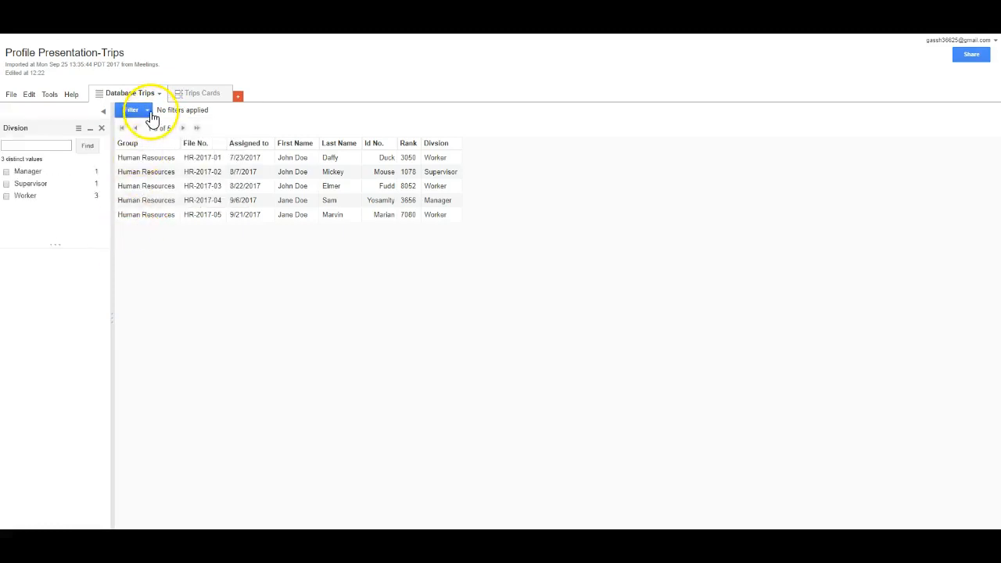
pyautogui.click(151, 116)
pyautogui.click(134, 204)
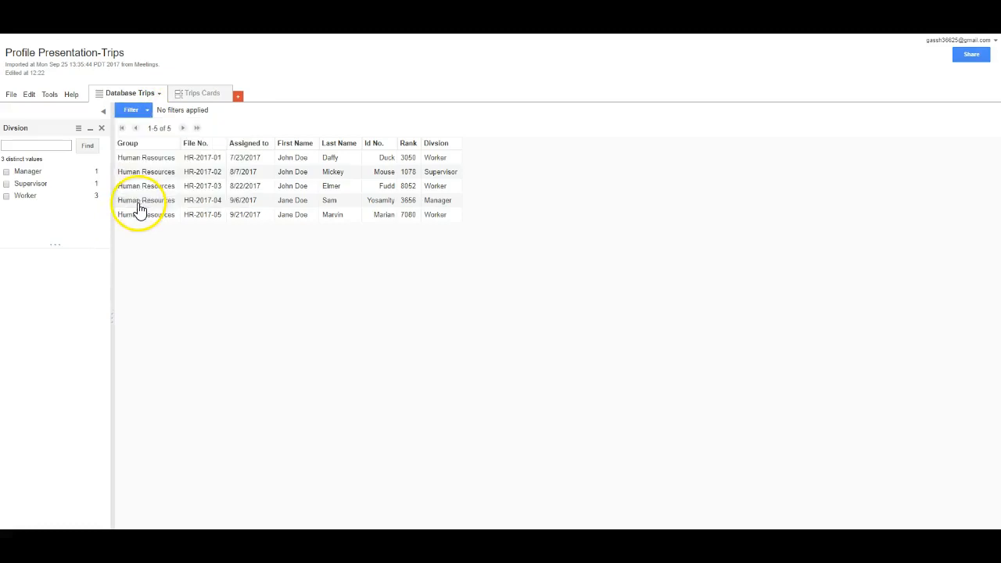
pyautogui.moveTo(112, 315); pyautogui.dragTo(180, 316)
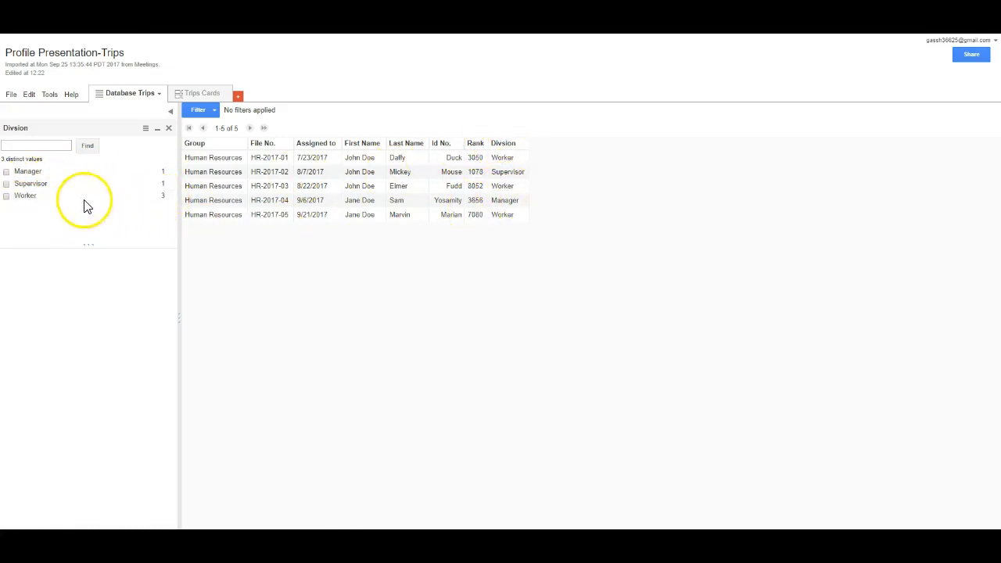
pyautogui.click(6, 196)
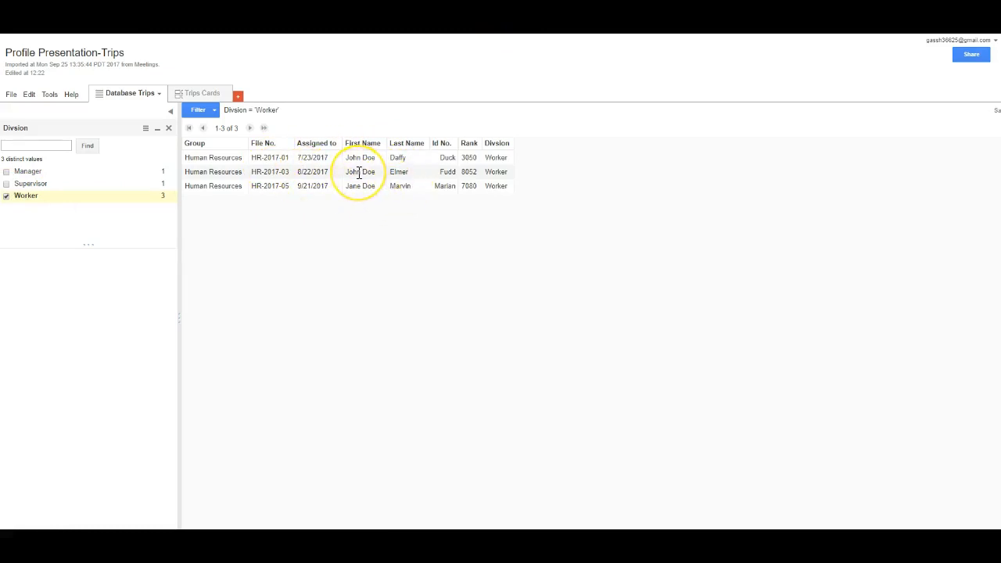
# Step: Add a Rank filter and narrow the Worker records to the last value listed under Rank
pyautogui.click(216, 113)
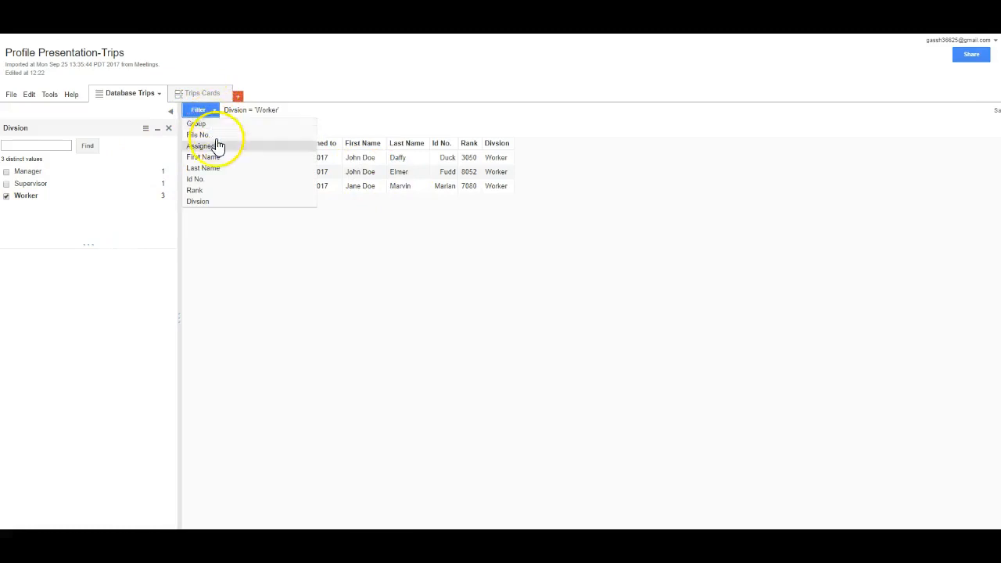
pyautogui.click(208, 195)
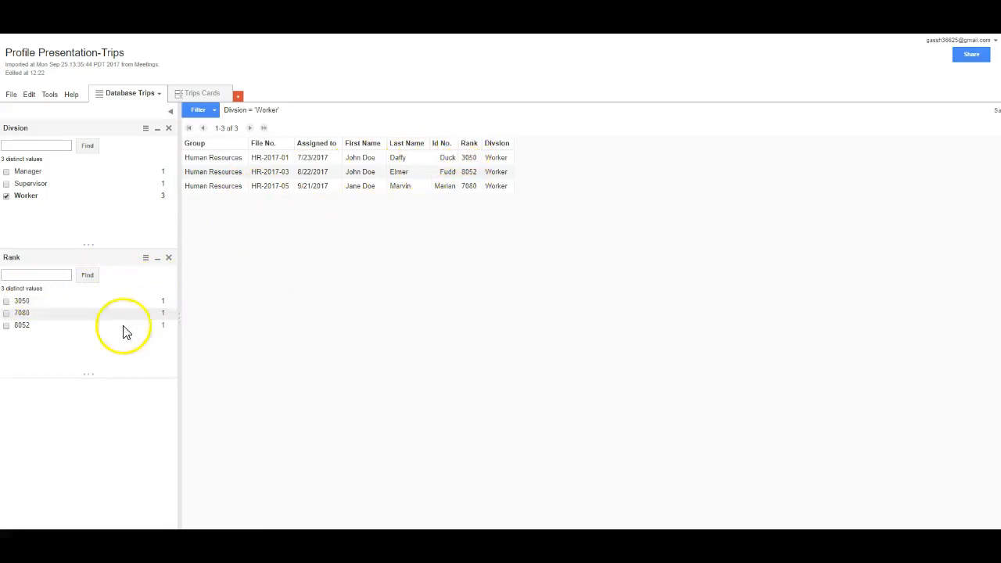
pyautogui.click(7, 325)
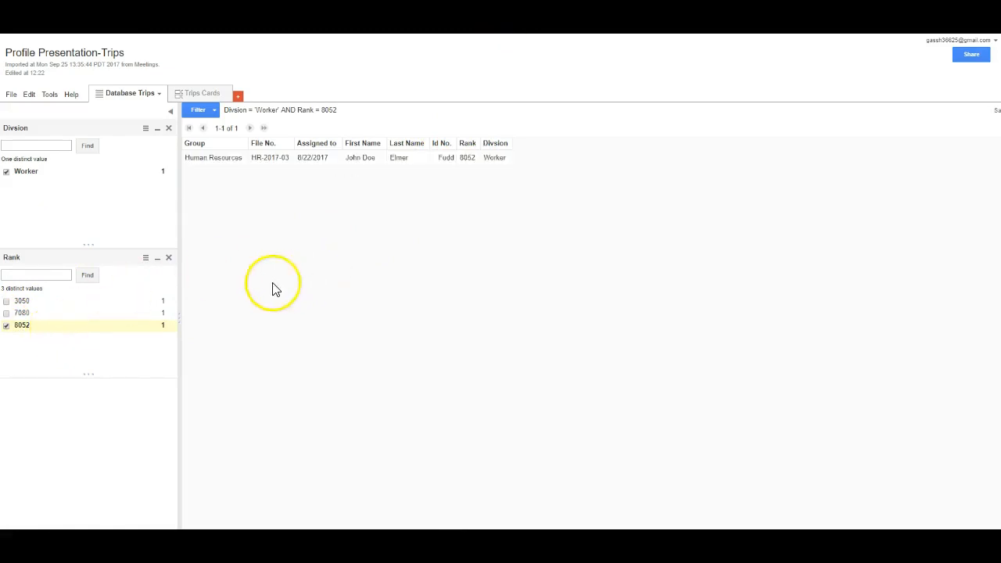
pyautogui.click(215, 113)
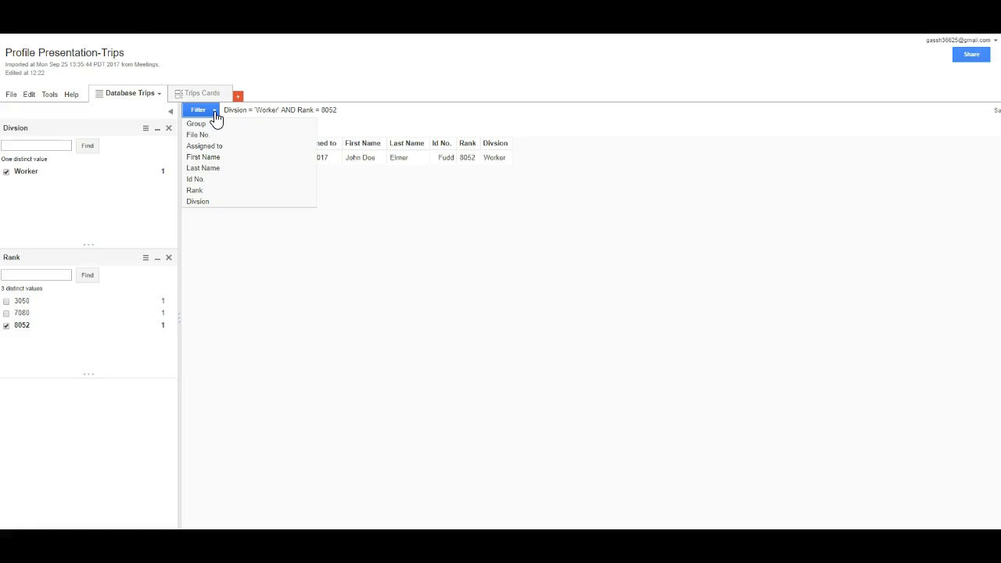
pyautogui.click(205, 190)
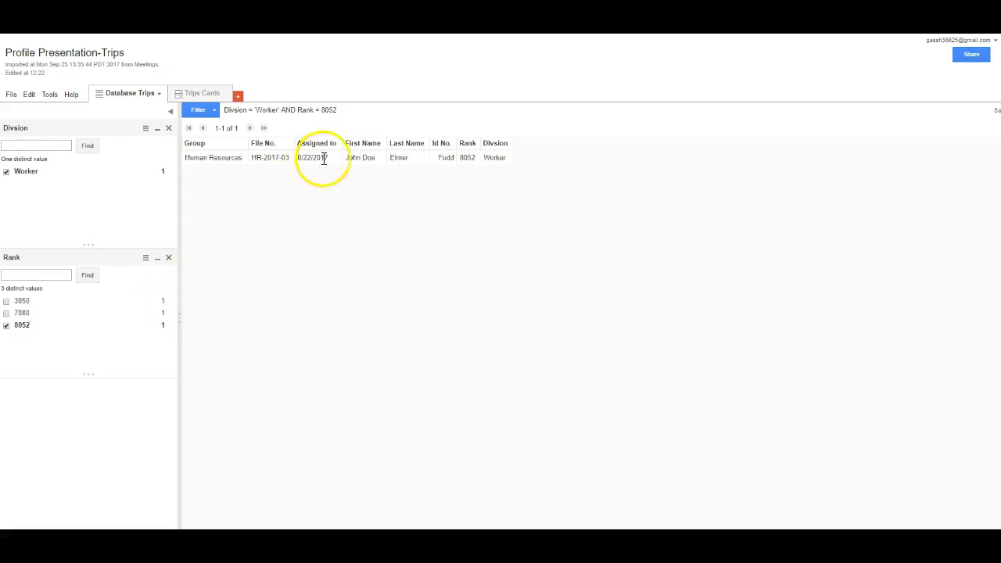
# Step: Clear the selected Rank and Worker values and remove both the Rank and Divsion filters
pyautogui.click(7, 325)
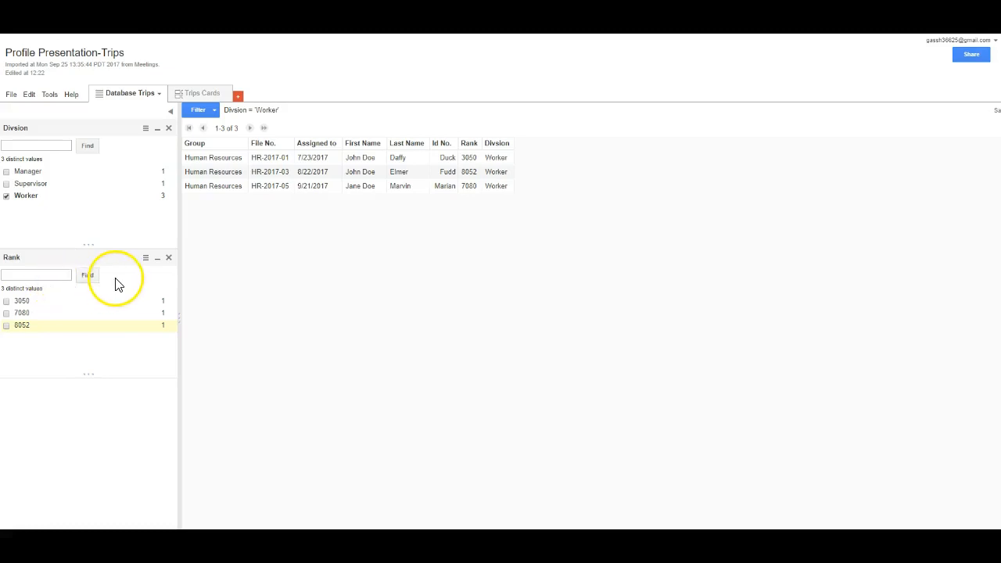
pyautogui.click(168, 259)
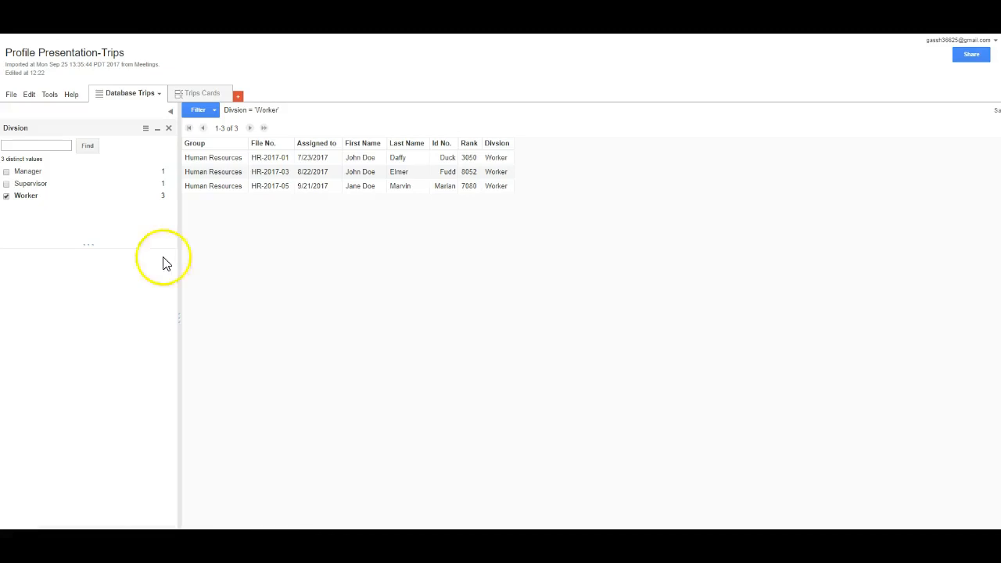
pyautogui.click(7, 196)
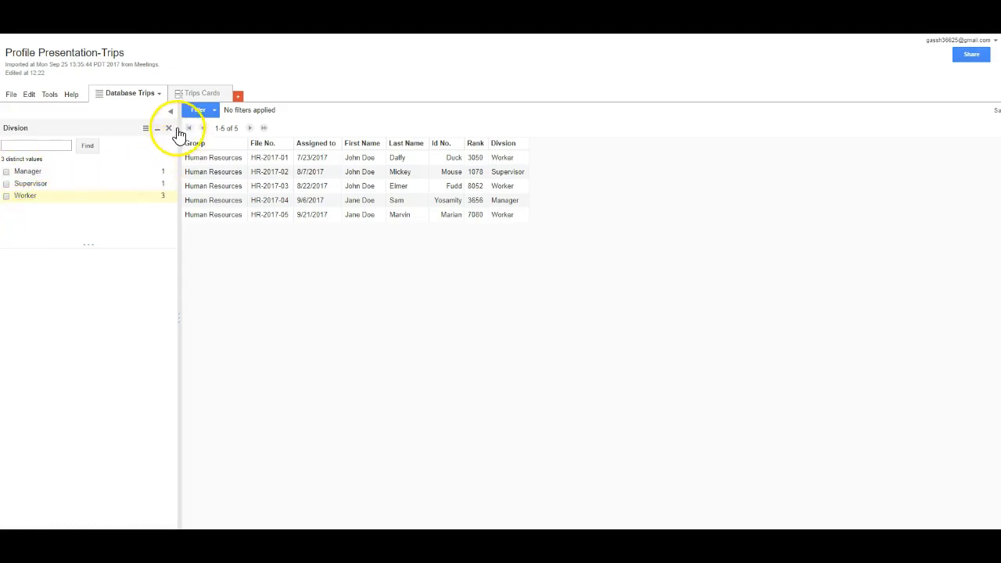
pyautogui.click(168, 128)
# Step: Add a filter on the Assigned to column and select the dates 8/7/2017 and 9/21/2017
pyautogui.click(214, 113)
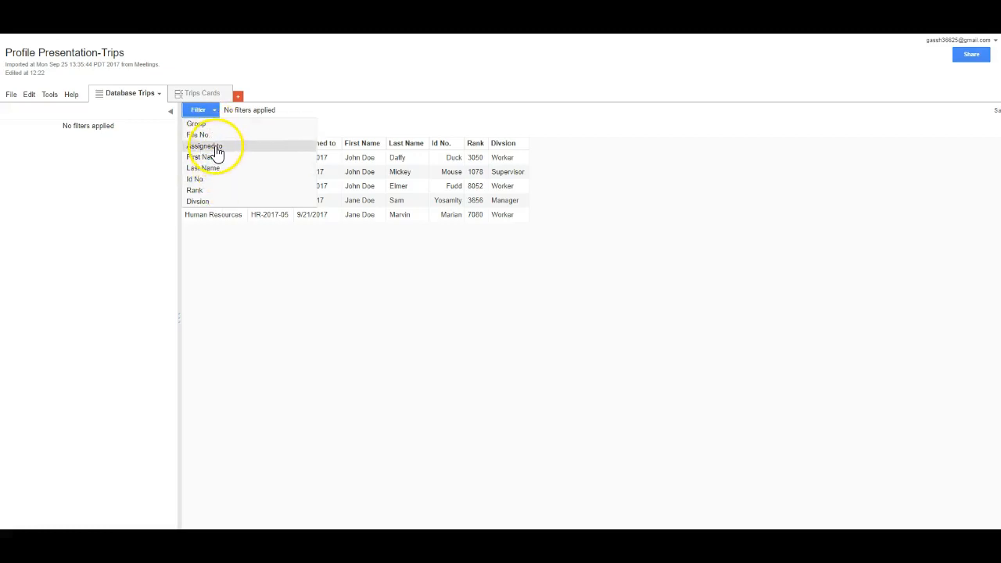
pyautogui.click(205, 146)
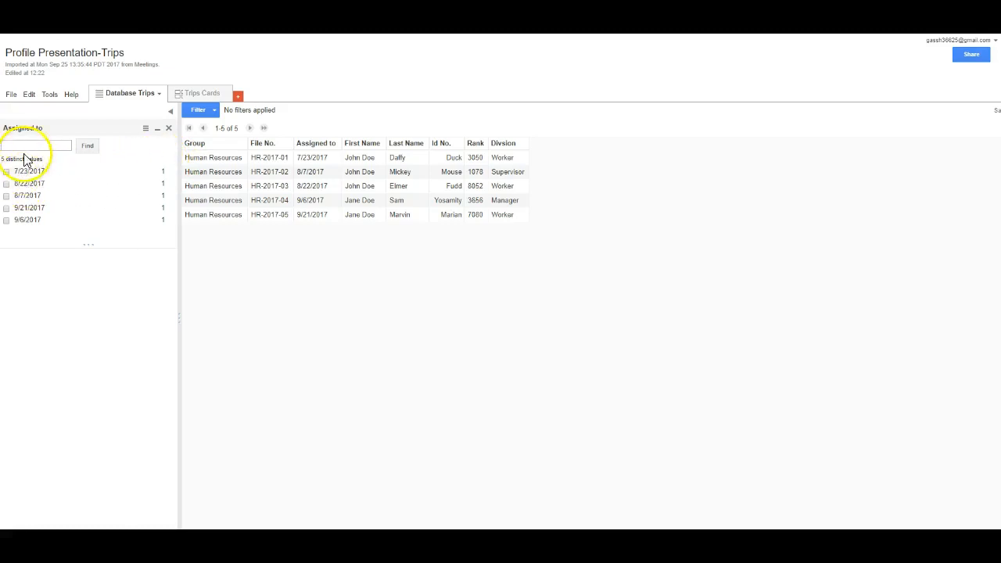
pyautogui.click(6, 197)
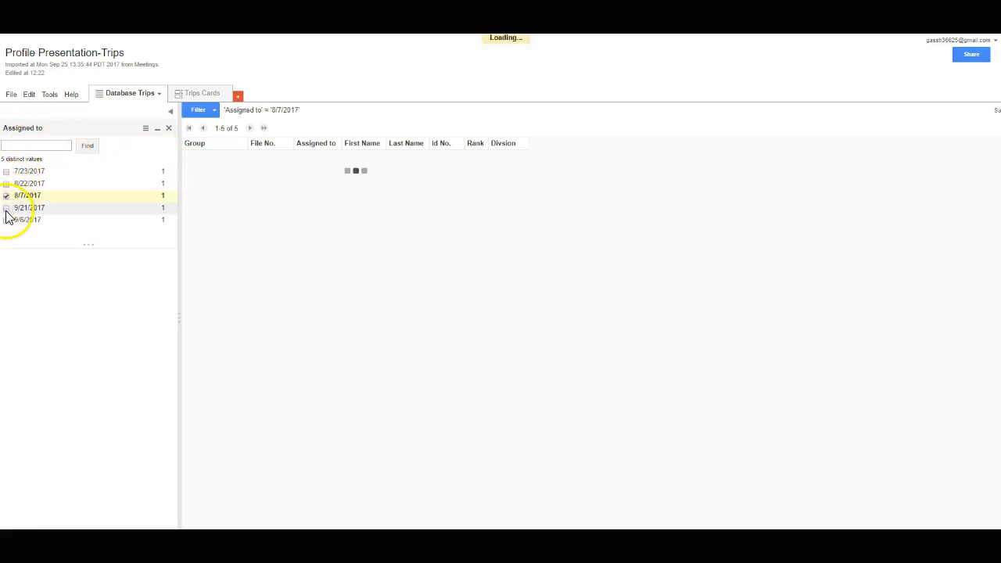
pyautogui.click(6, 208)
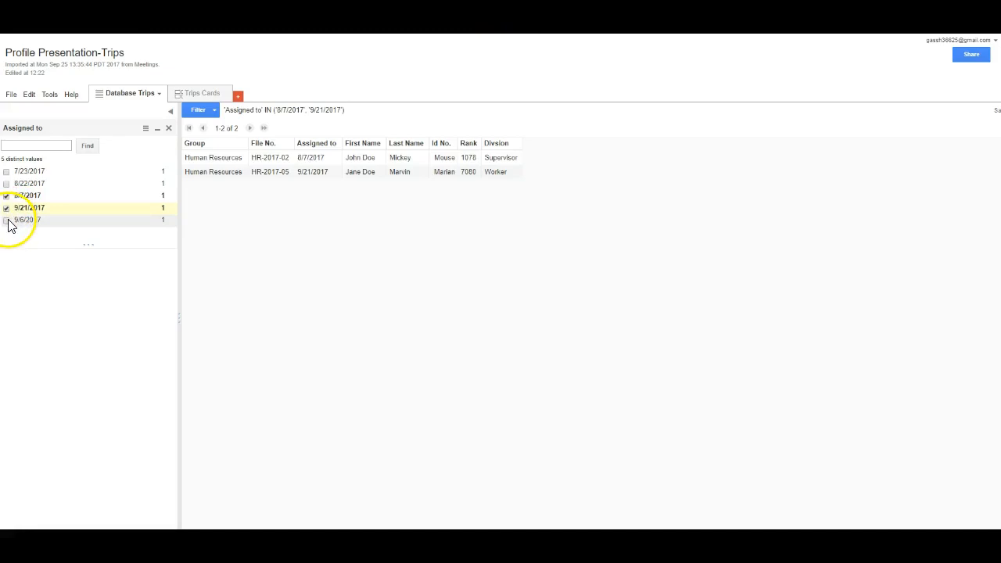
# Step: Deselect both chosen dates and remove the Assigned to filter
pyautogui.click(7, 195)
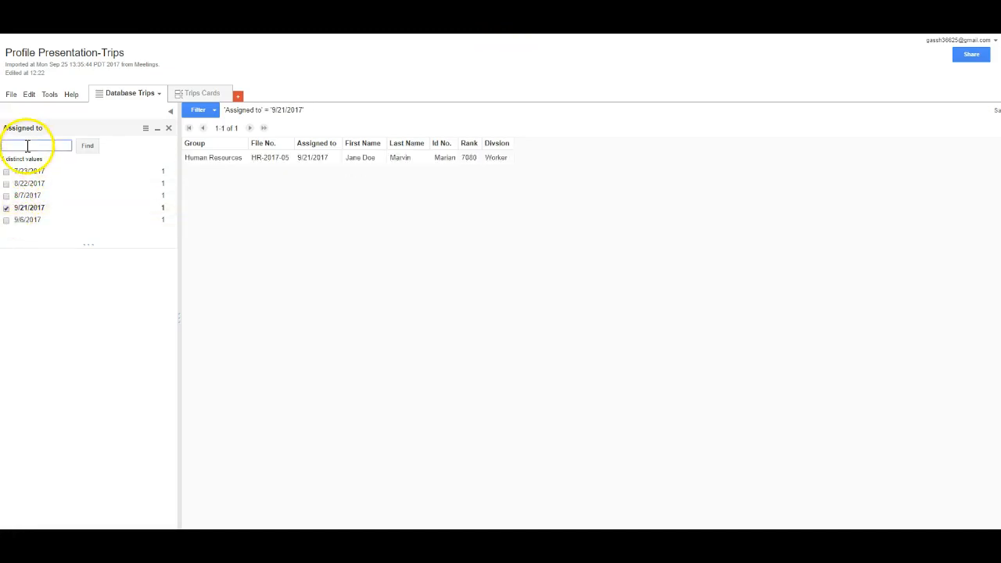
pyautogui.click(6, 208)
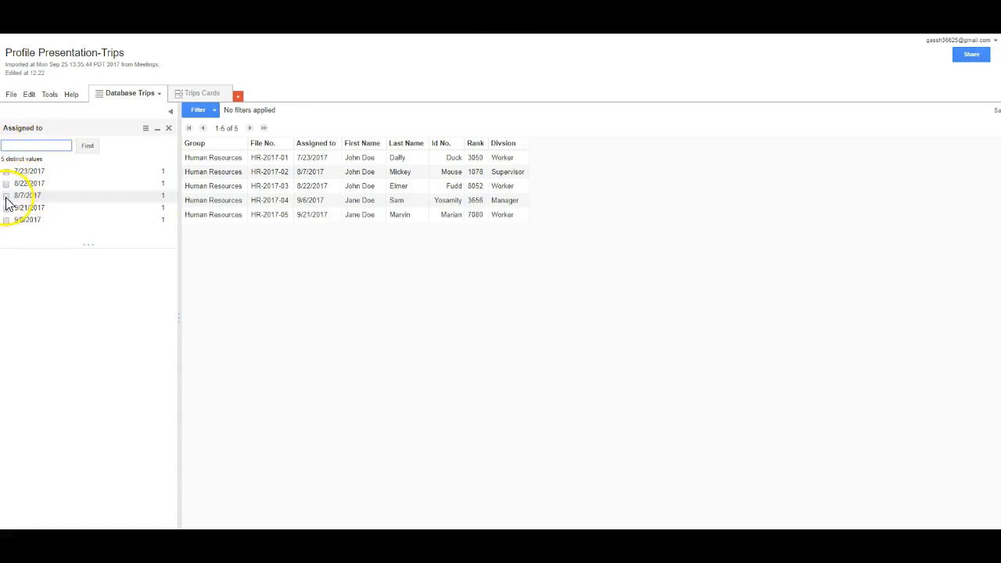
pyautogui.click(168, 128)
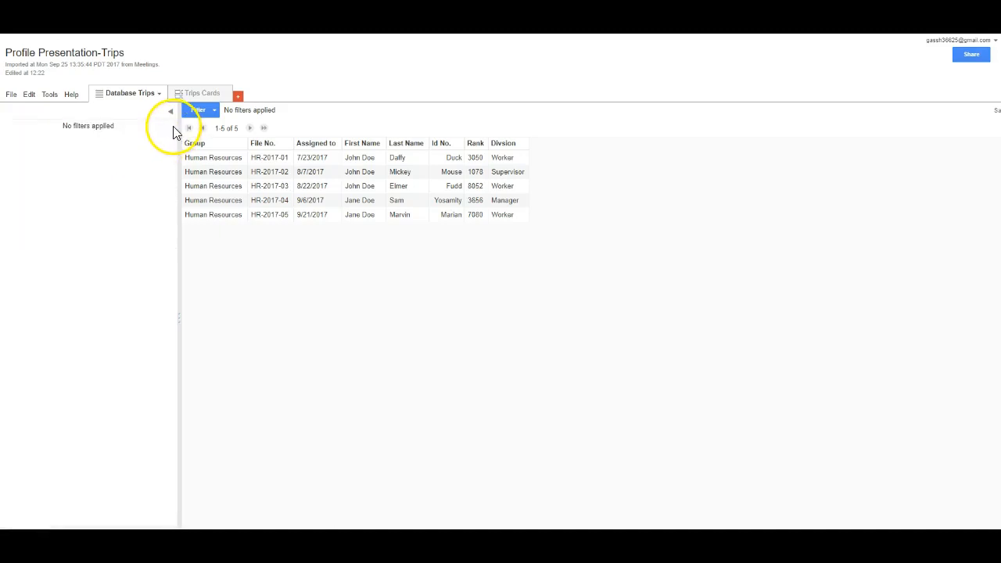
# Step: Add filters for the Divsion, Rank and Assigned to columns to the Database Trips table
pyautogui.click(215, 113)
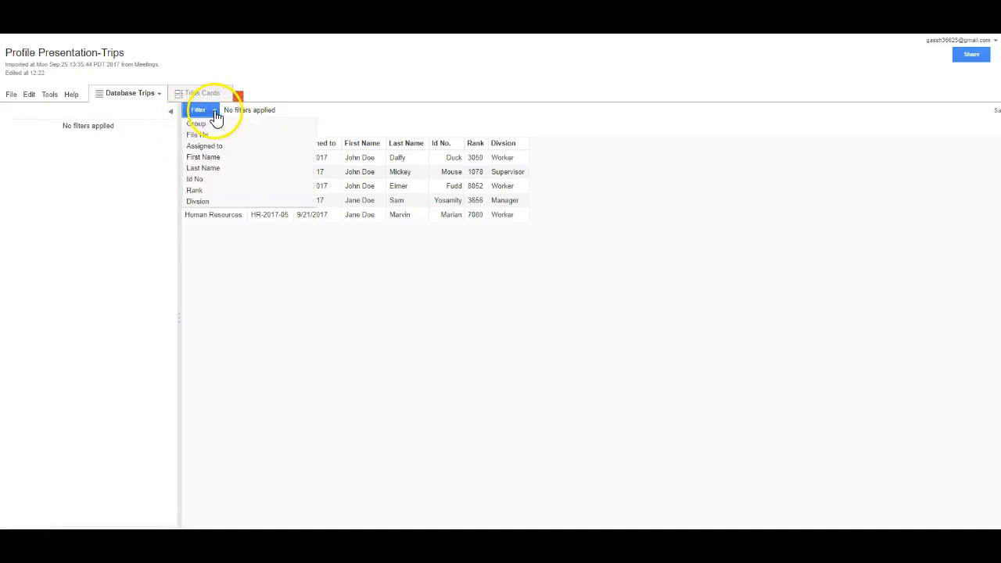
pyautogui.click(197, 201)
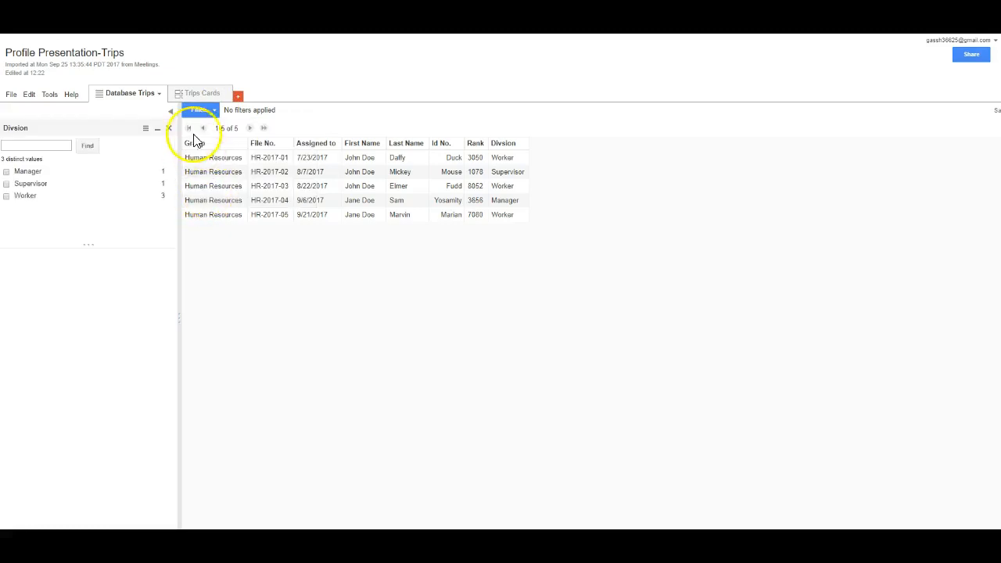
pyautogui.click(216, 115)
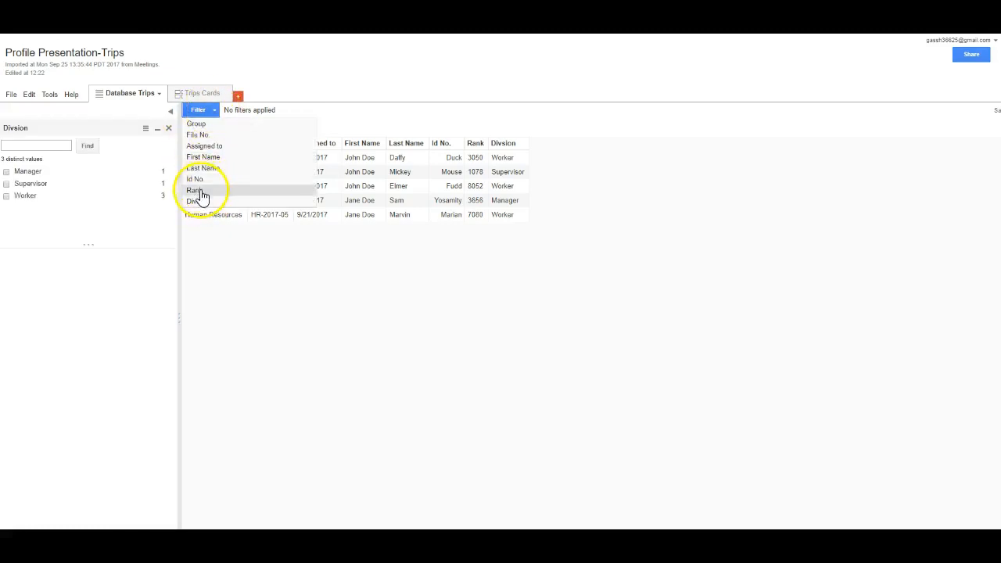
pyautogui.click(199, 191)
pyautogui.click(214, 111)
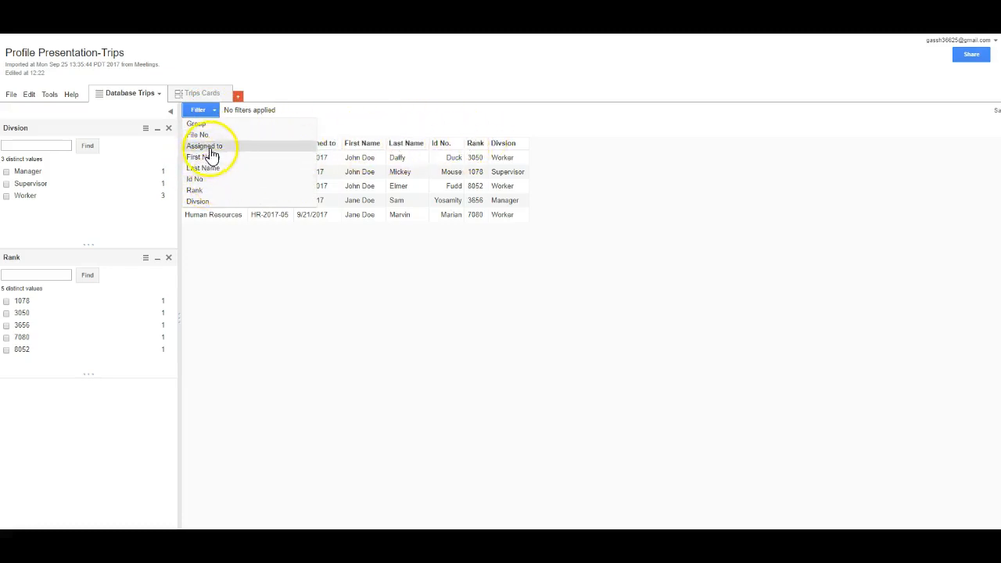
pyautogui.click(223, 147)
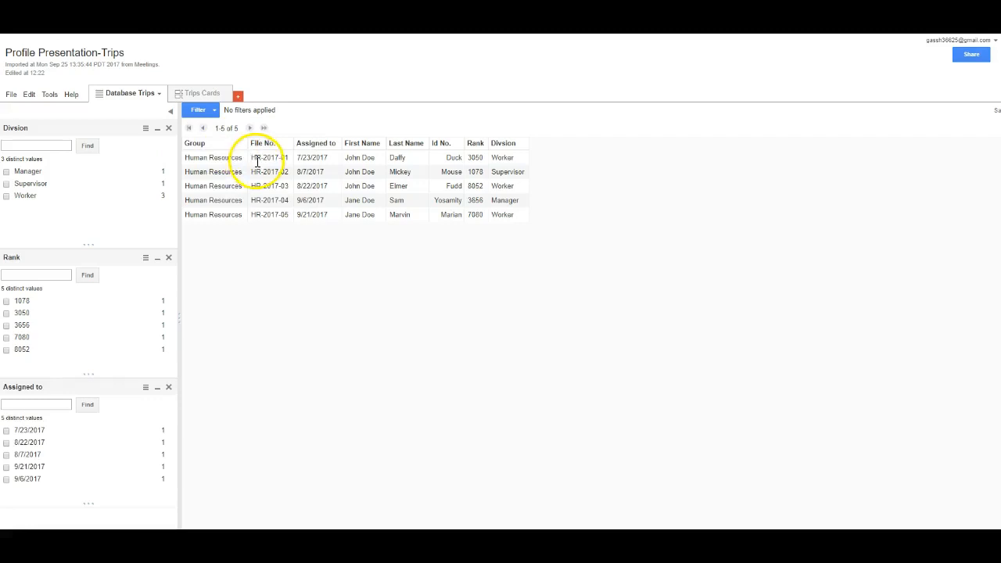
# Step: Filter the records by the Divsion values Supervisor and Worker in turn, and finally by only the Assigned to date 8/7/2017
pyautogui.click(7, 184)
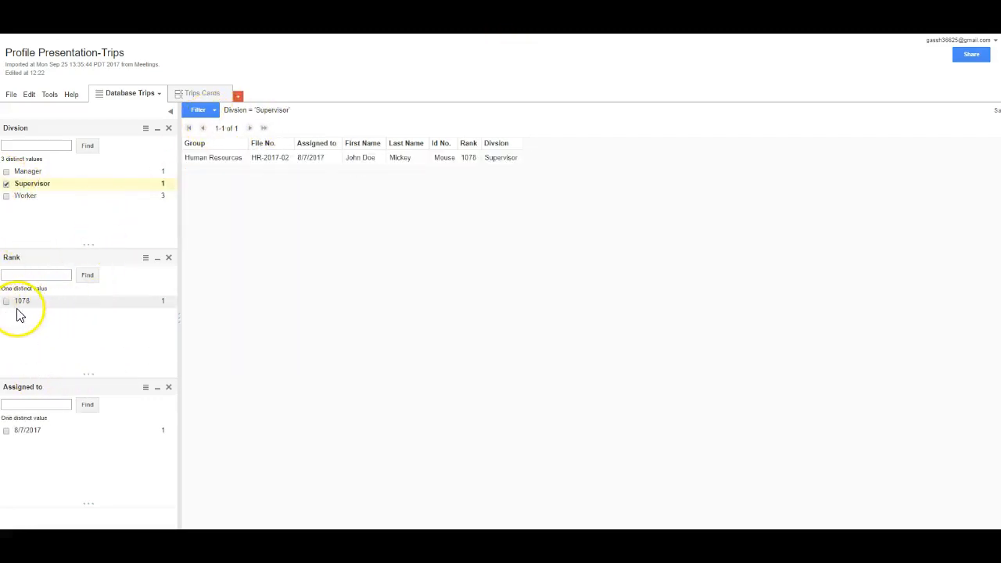
pyautogui.click(7, 184)
pyautogui.click(7, 196)
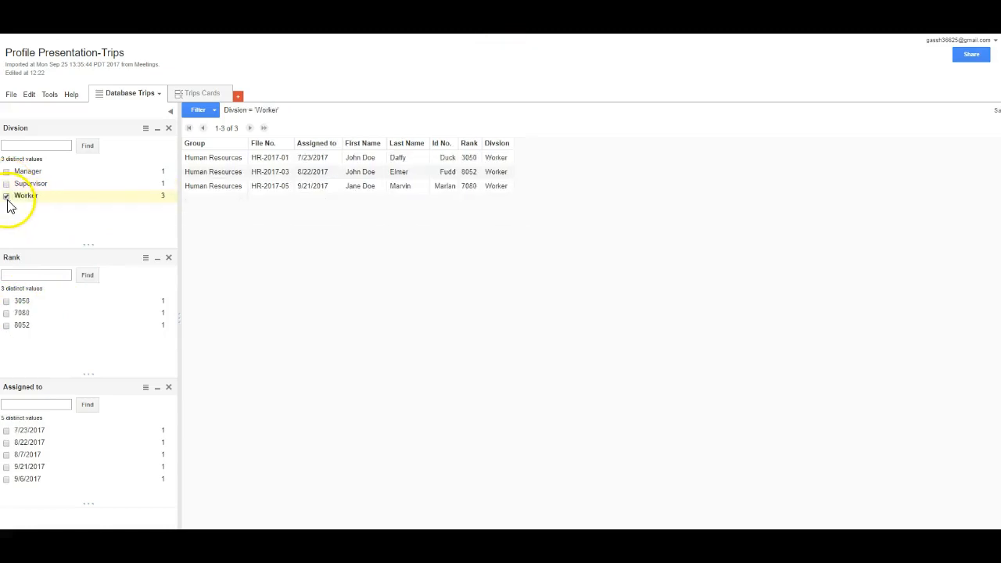
pyautogui.click(7, 196)
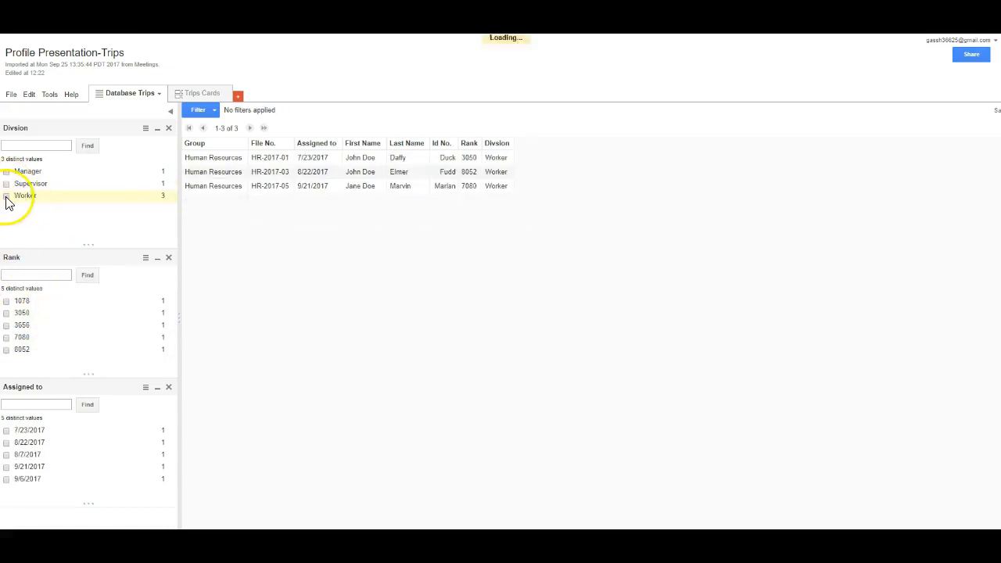
pyautogui.click(7, 454)
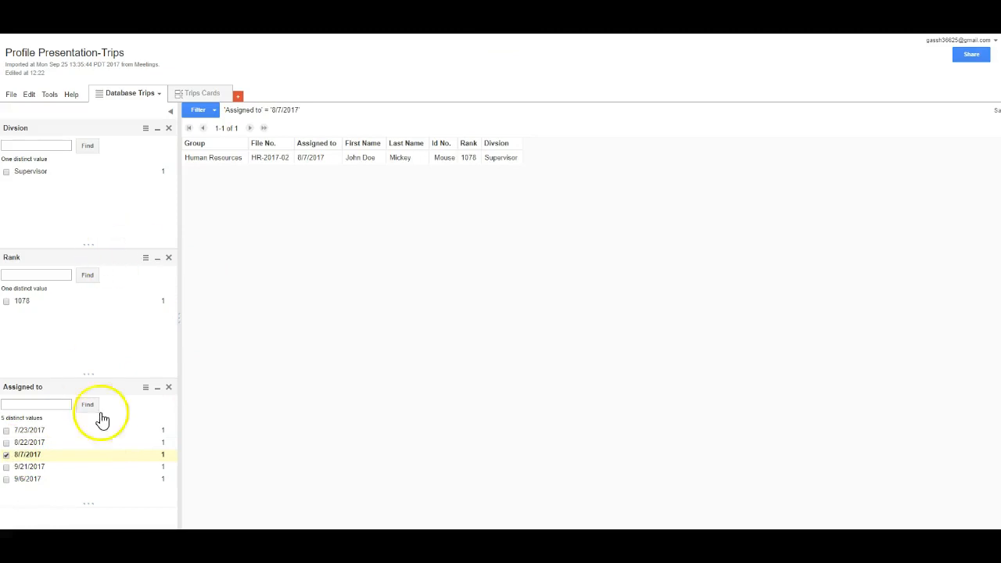
pyautogui.click(304, 216)
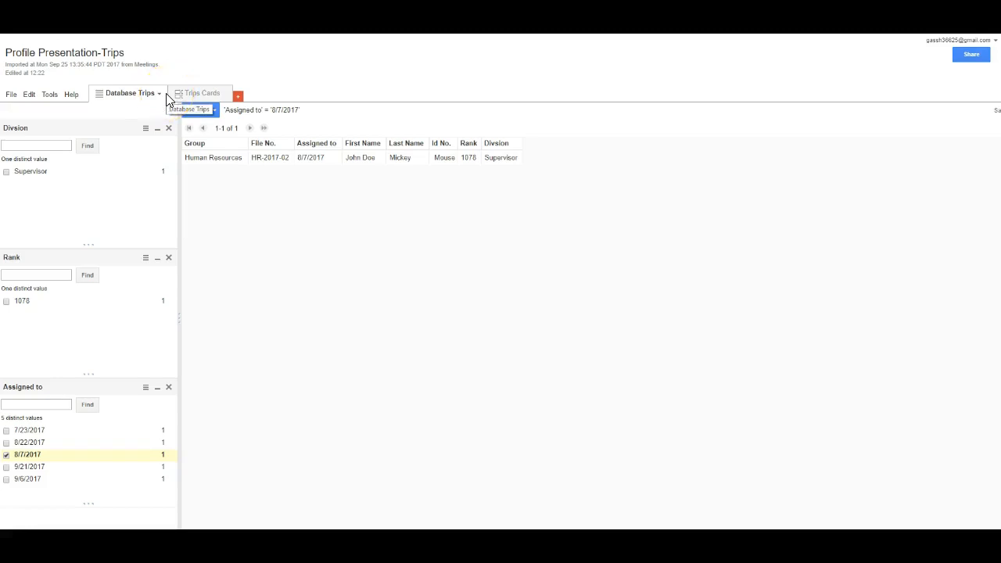
# Step: Remove the Assigned to, Rank and Divsion filters from the Database Trips table
pyautogui.click(169, 387)
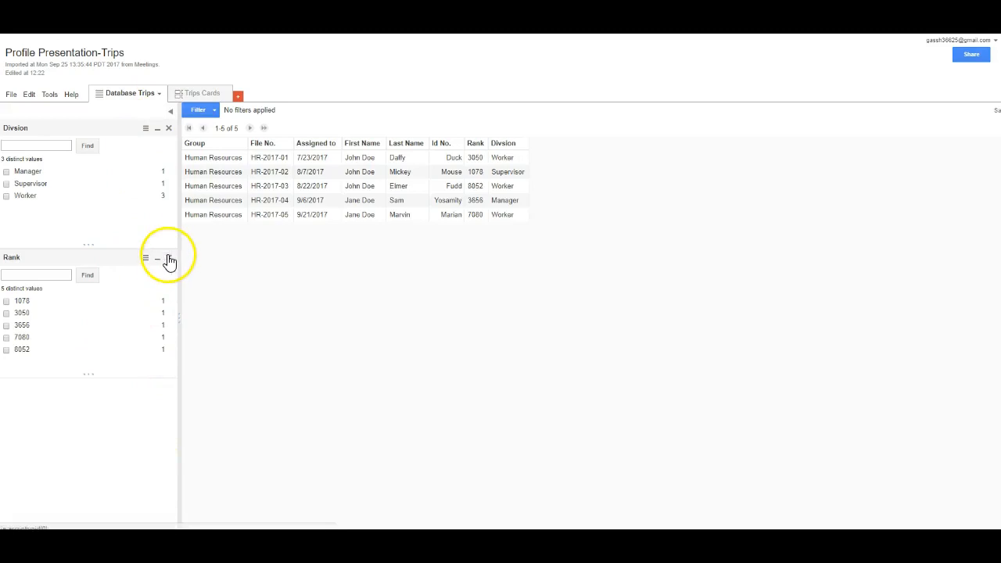
pyautogui.click(168, 257)
pyautogui.click(169, 129)
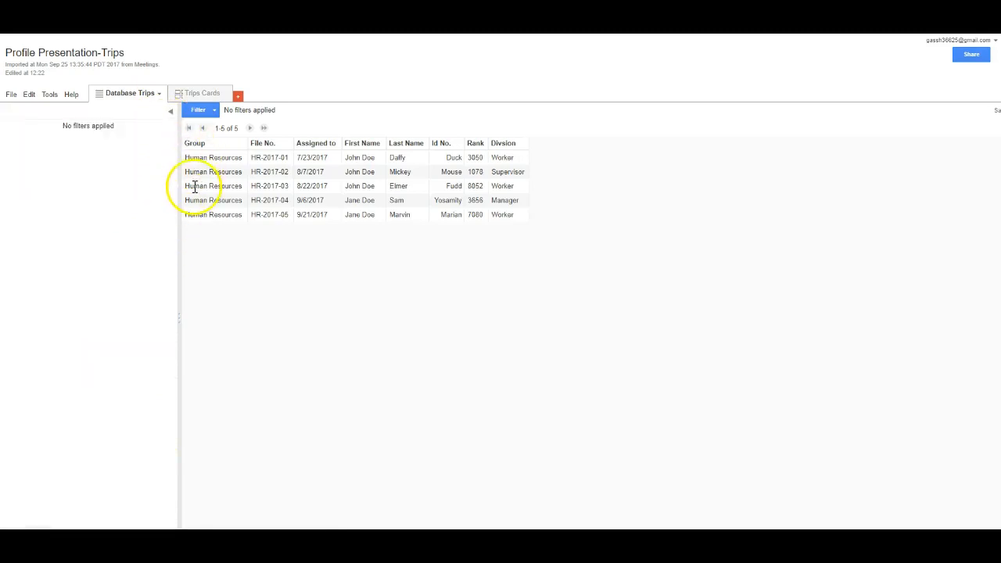
# Step: Switch to the Trips Cards view and remove its existing Divsion filter
pyautogui.click(199, 94)
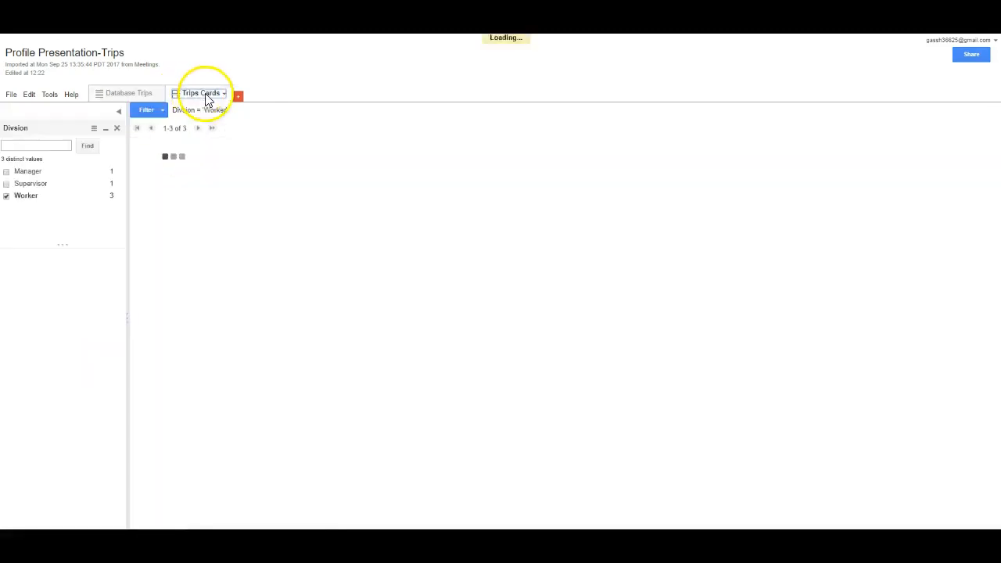
pyautogui.click(116, 127)
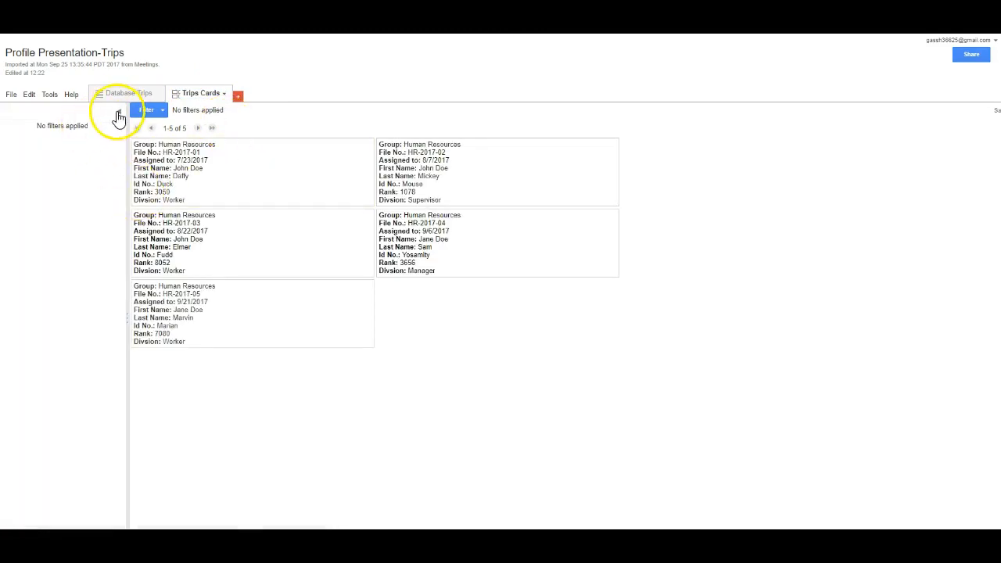
# Step: Try out collapsing, widening and reopening the filter pane beside the cards
pyautogui.click(118, 111)
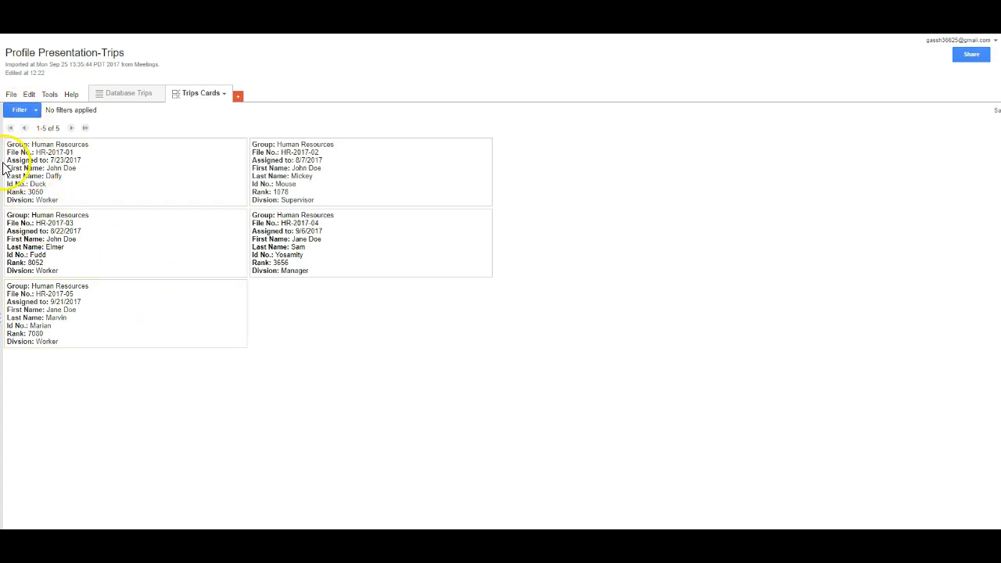
pyautogui.moveTo(10, 123); pyautogui.dragTo(78, 125)
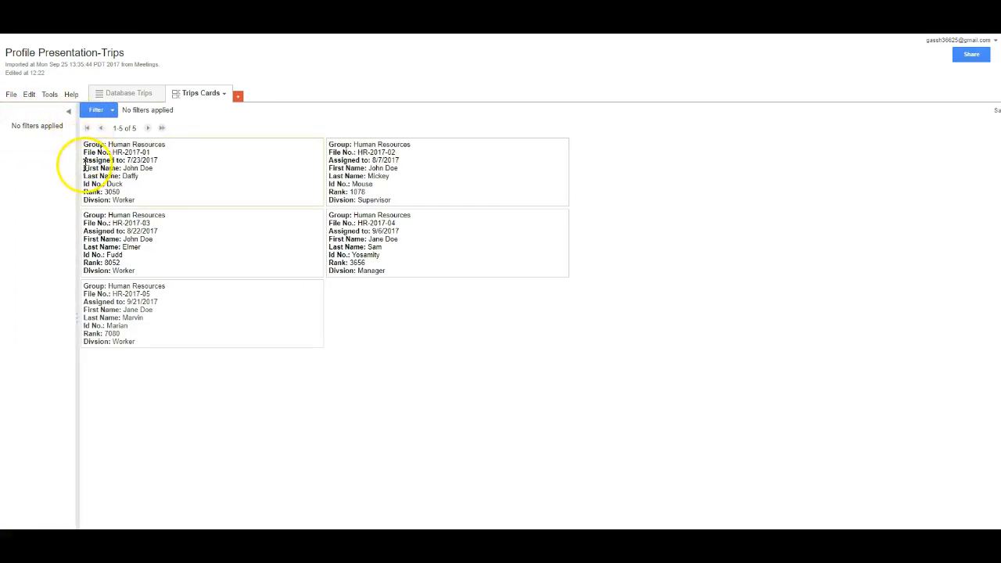
pyautogui.moveTo(75, 167); pyautogui.dragTo(141, 168)
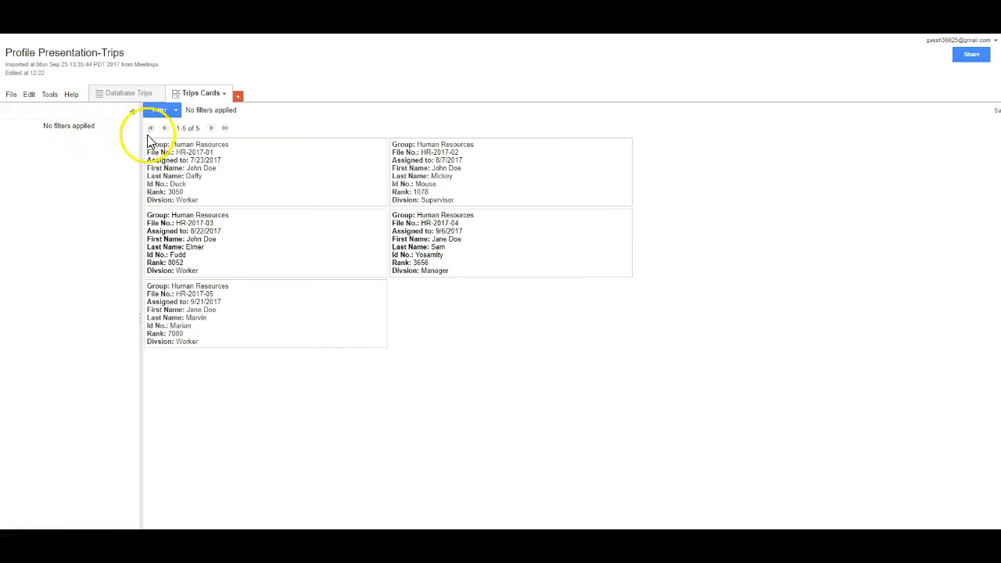
pyautogui.click(131, 111)
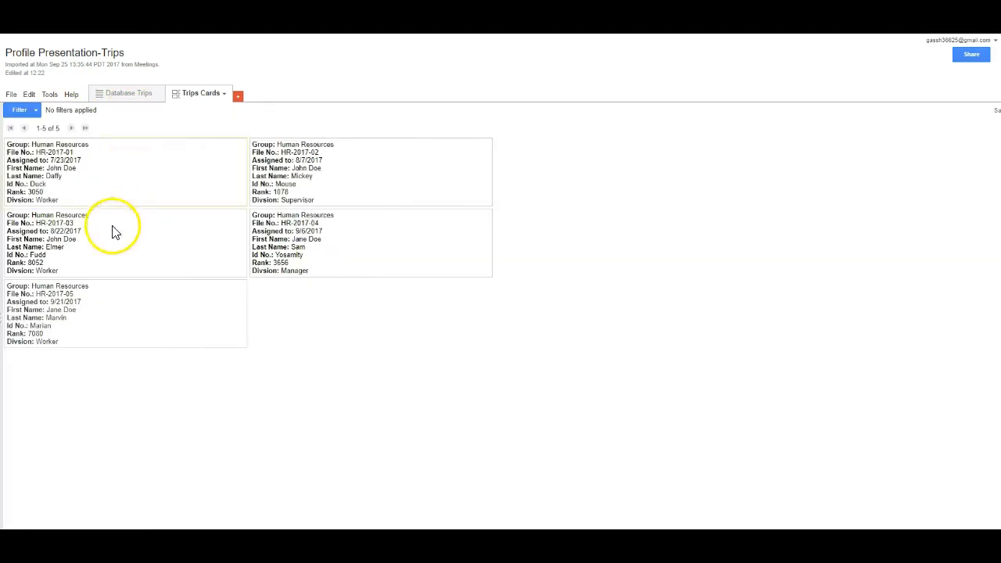
pyautogui.click(8, 172)
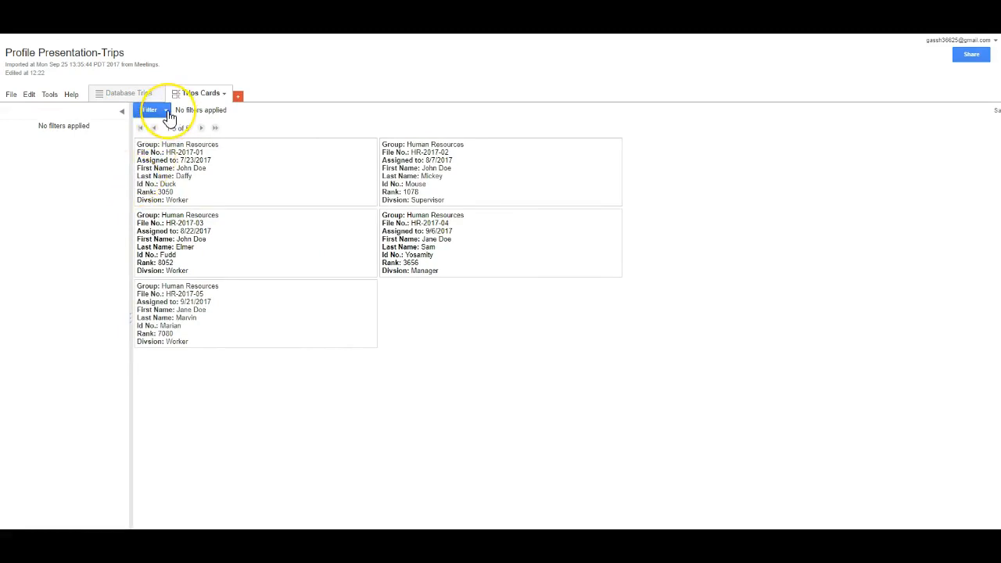
# Step: Add a Divsion filter to the cards and show only the Worker records
pyautogui.click(164, 114)
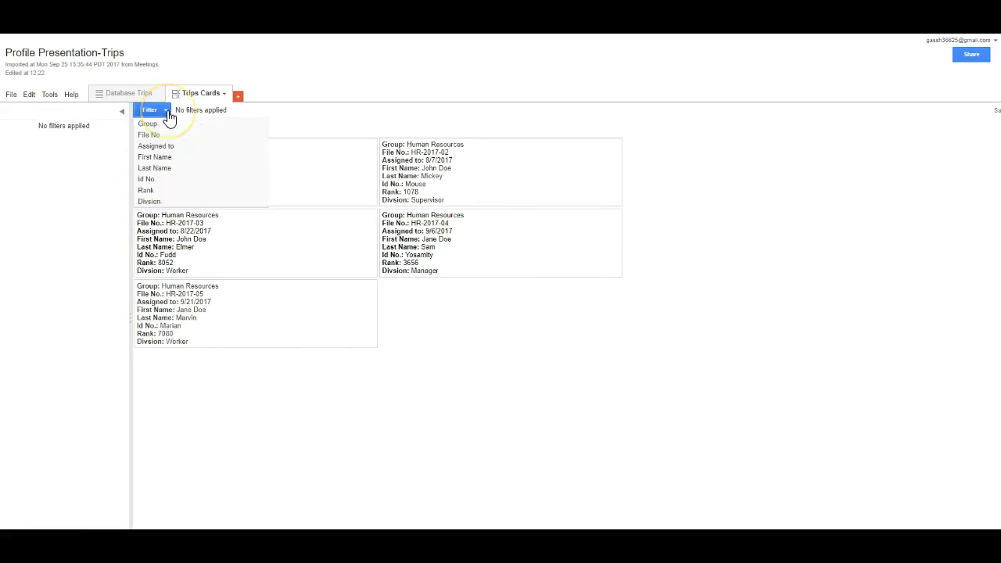
pyautogui.click(169, 205)
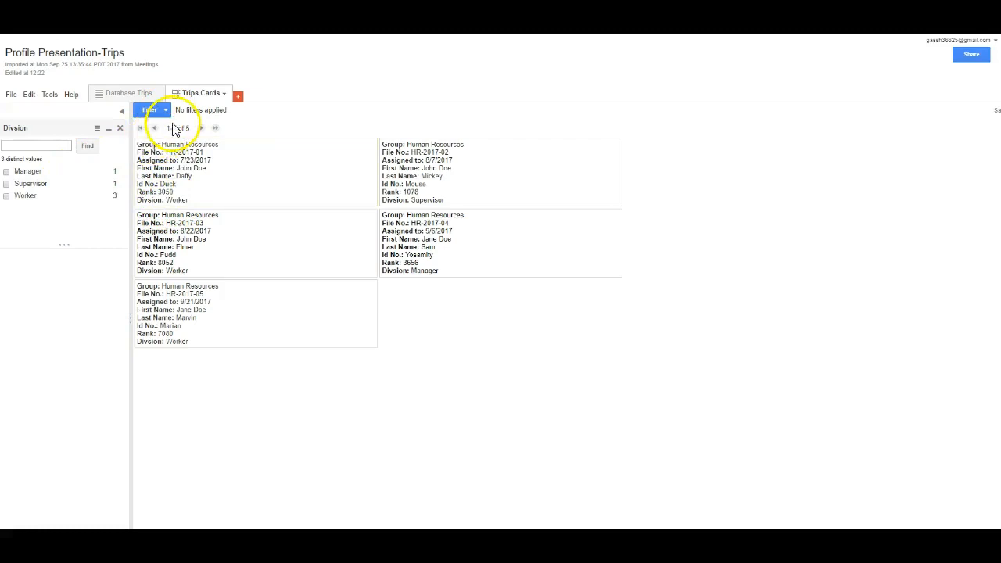
pyautogui.click(8, 195)
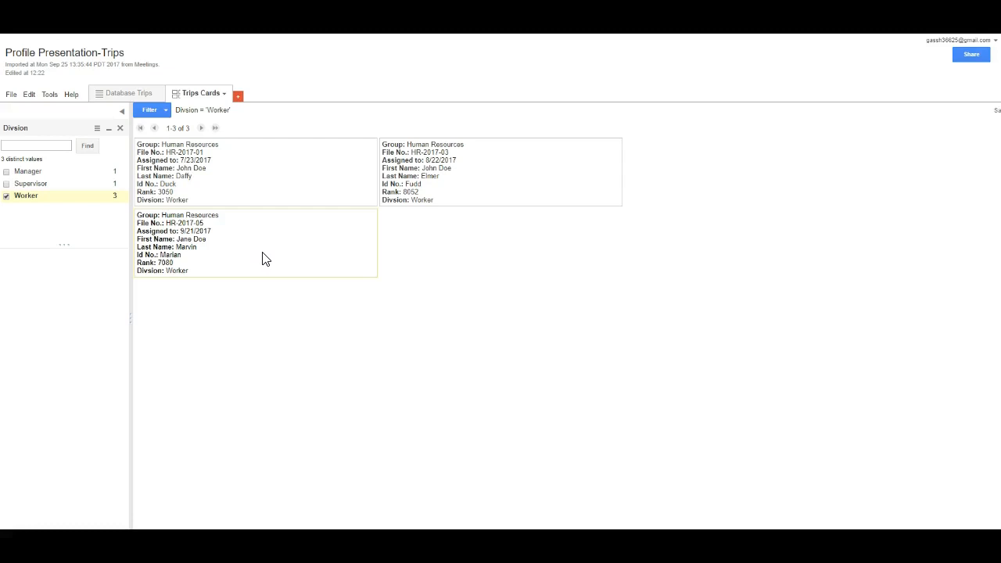
# Step: Change the Trips Cards layout to exclude Group, File No., Id No. and Rank, and save it
pyautogui.click(226, 95)
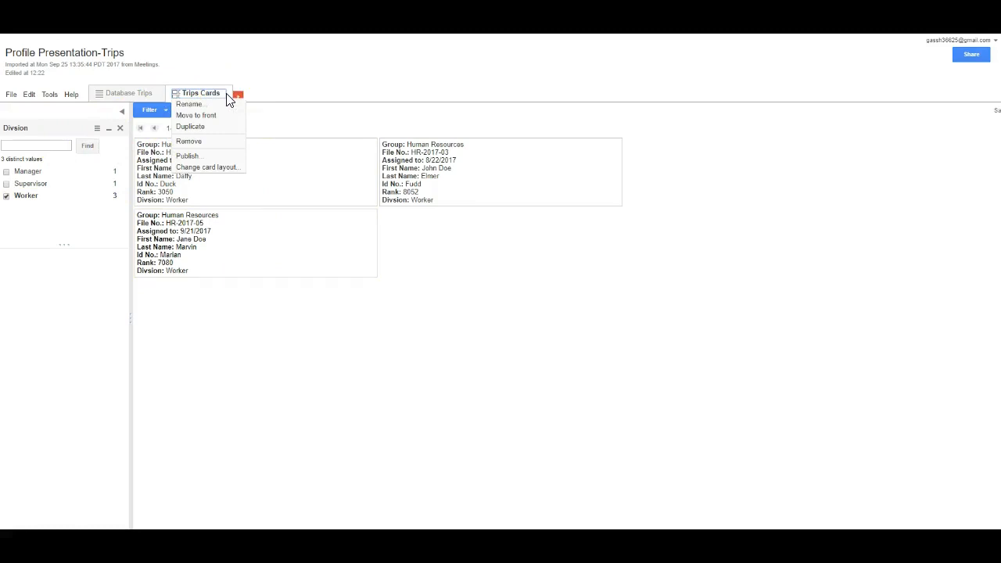
pyautogui.click(401, 92)
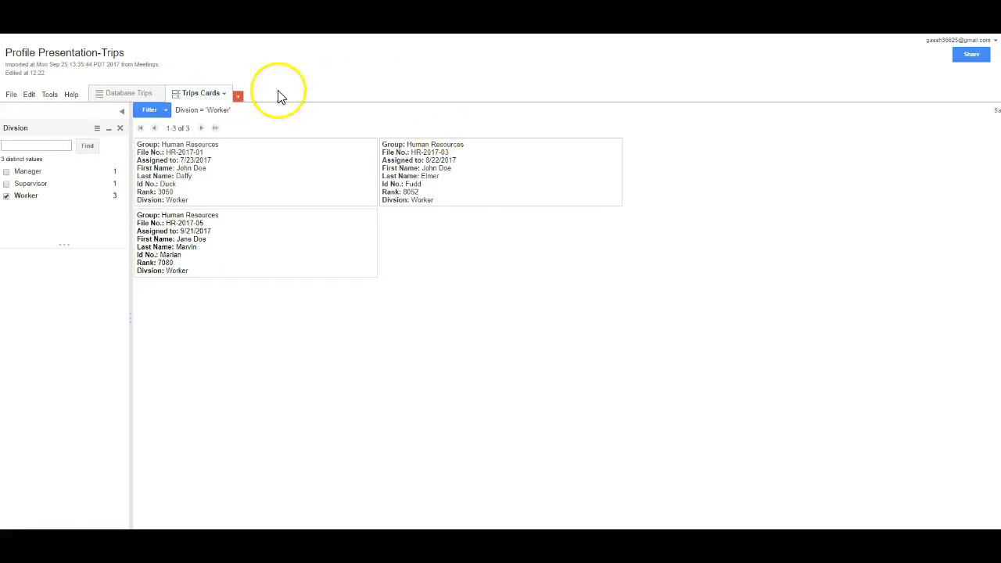
pyautogui.click(226, 97)
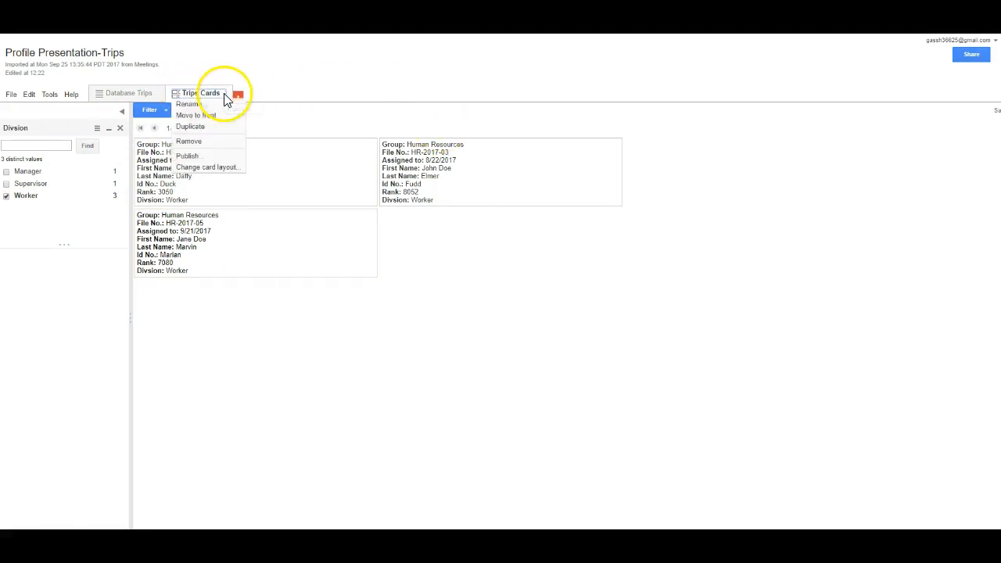
pyautogui.click(208, 168)
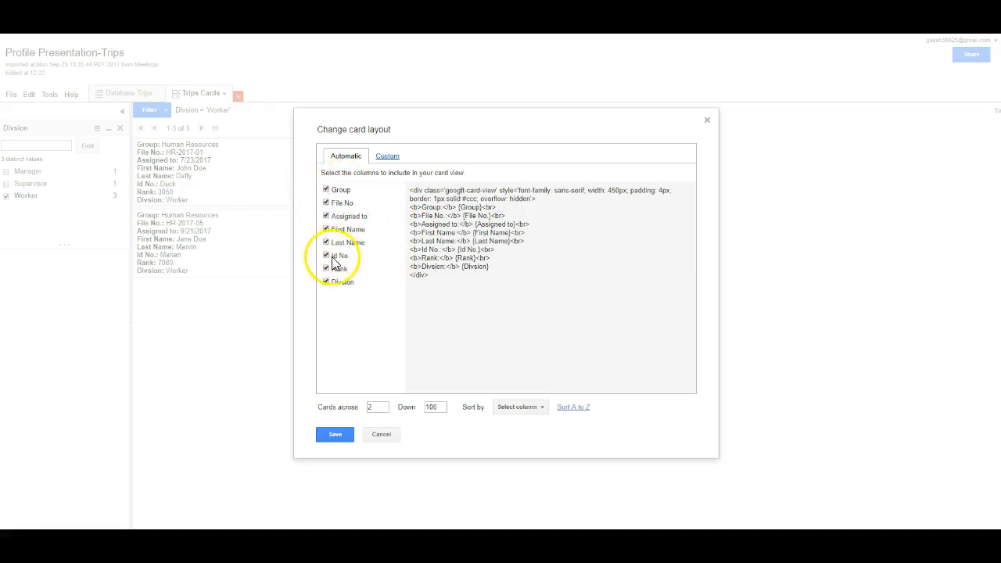
pyautogui.click(326, 190)
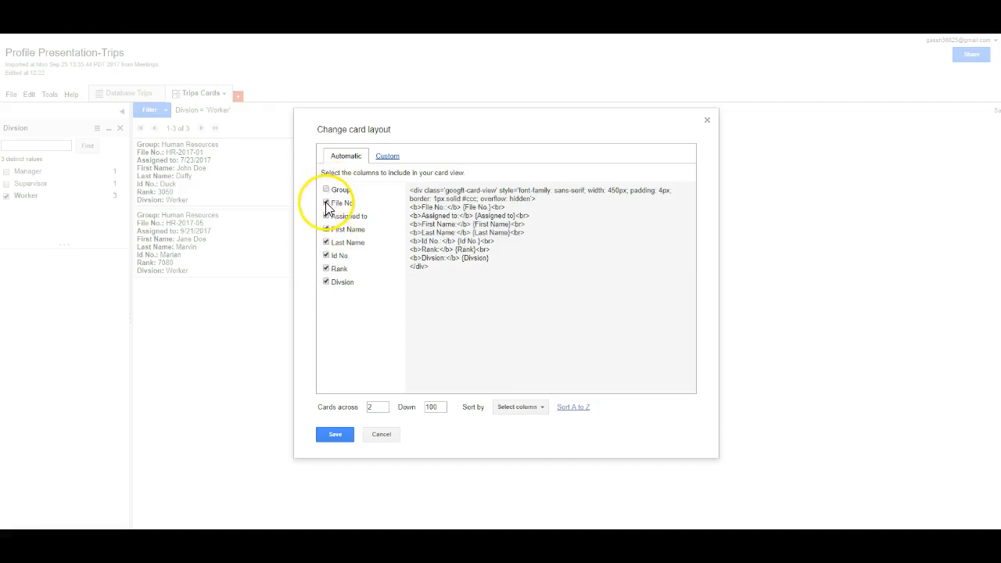
pyautogui.click(326, 203)
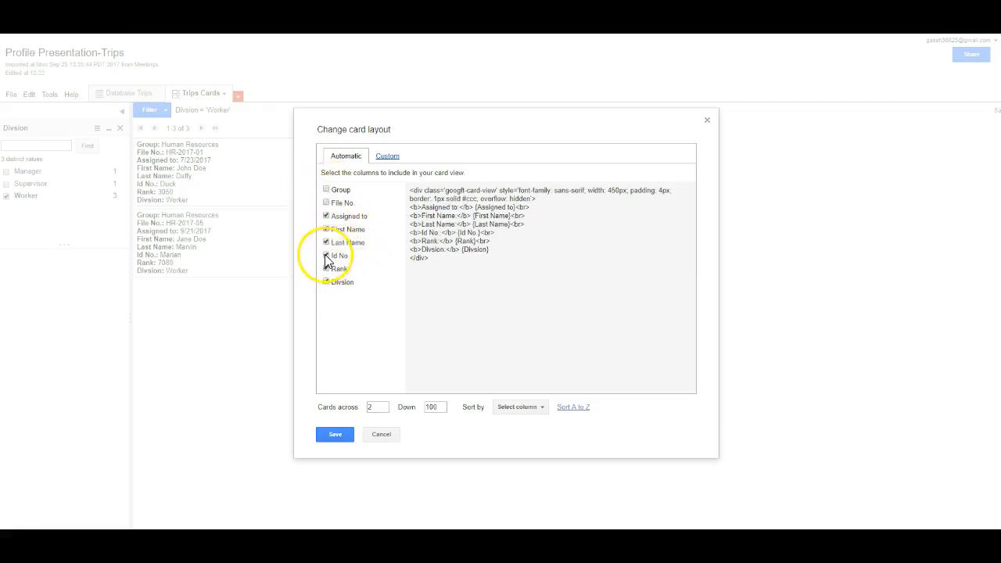
pyautogui.click(326, 256)
pyautogui.click(326, 268)
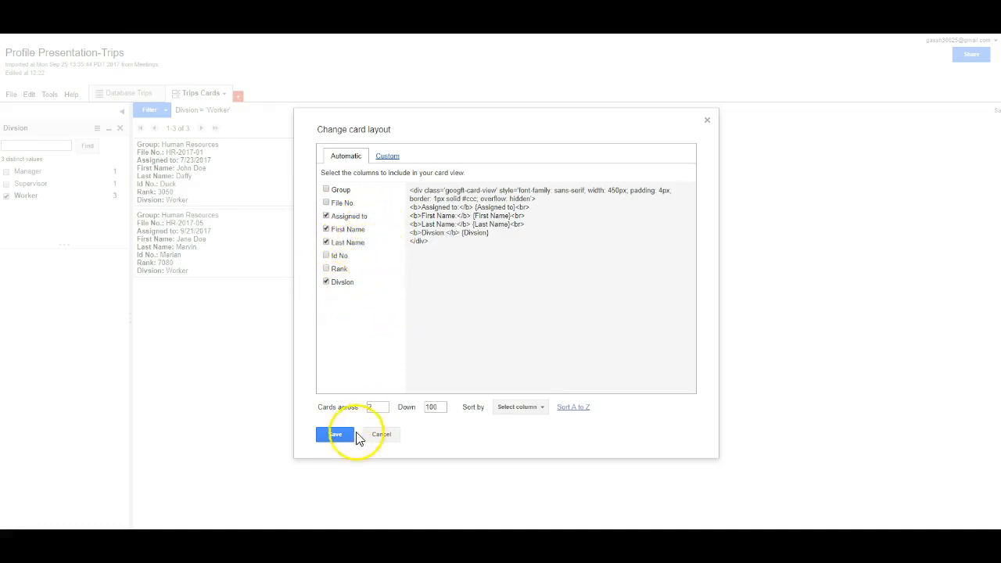
pyautogui.click(333, 440)
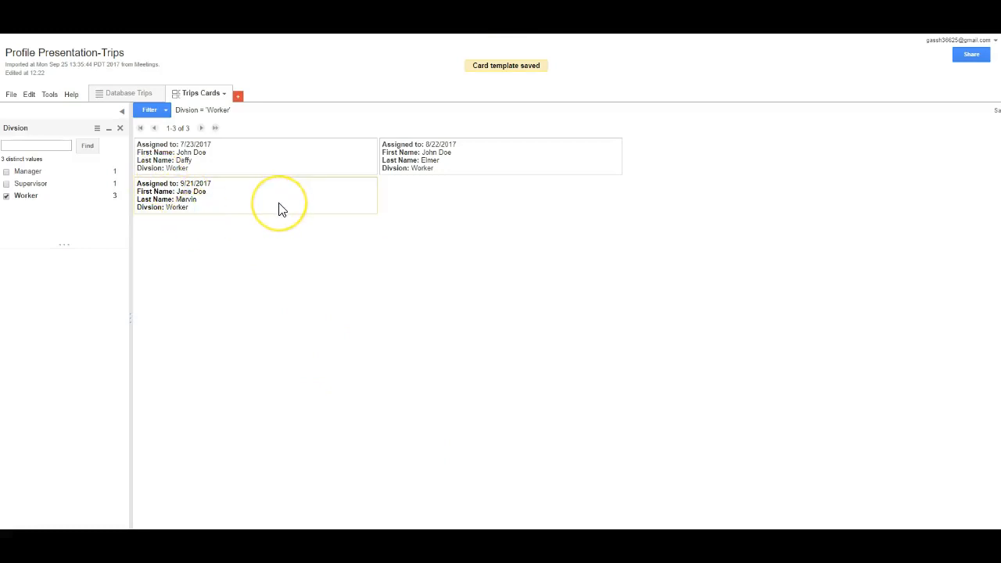
# Step: Include Group, File No., Id No. and Rank in the card layout again and save it
pyautogui.click(224, 94)
pyautogui.click(215, 167)
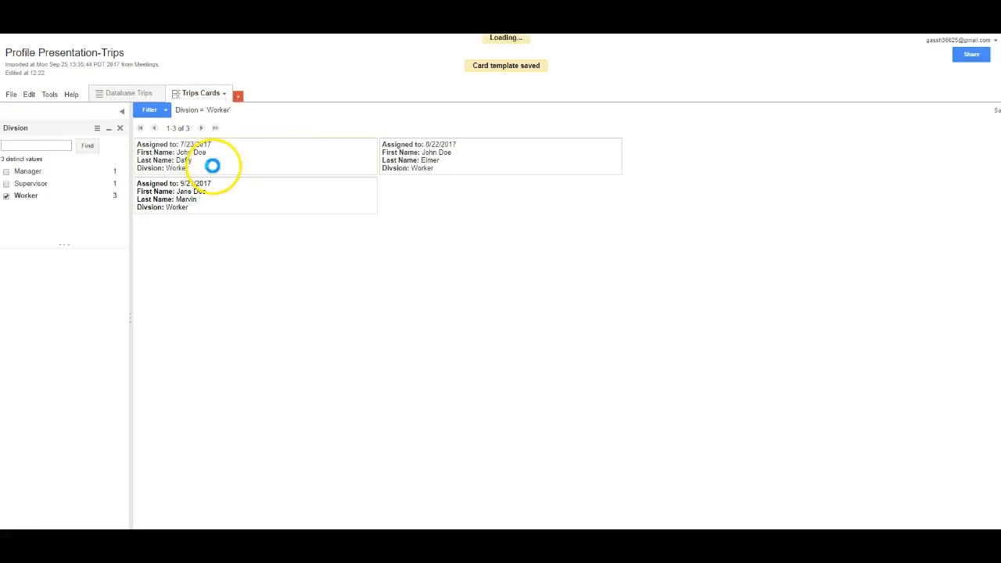
pyautogui.click(326, 189)
pyautogui.click(326, 203)
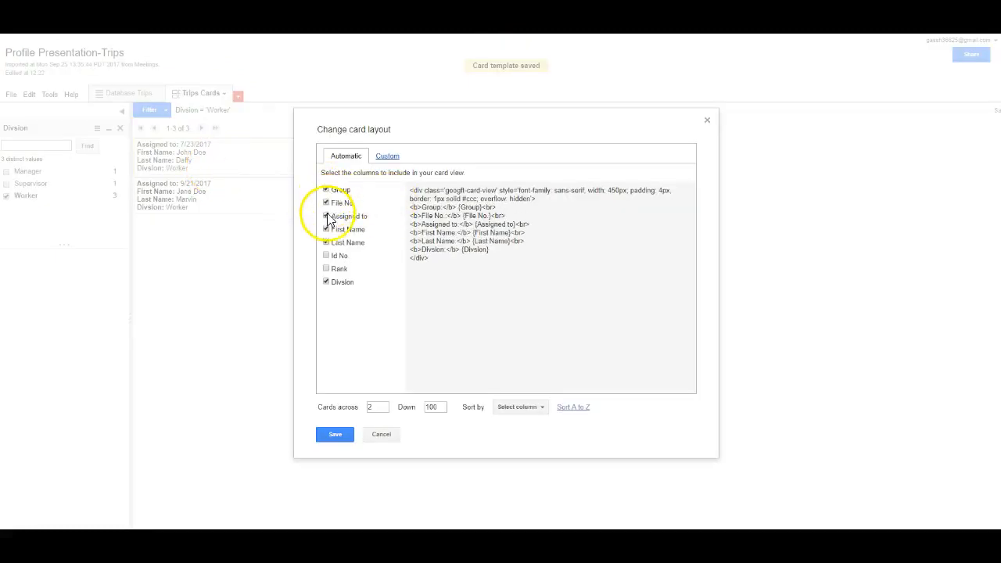
pyautogui.click(326, 255)
pyautogui.click(326, 268)
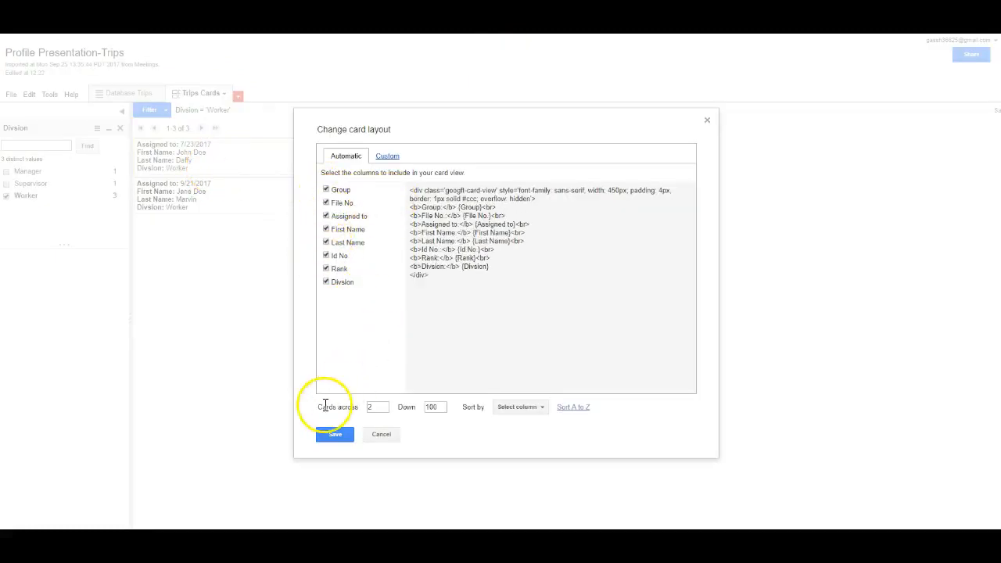
pyautogui.click(336, 435)
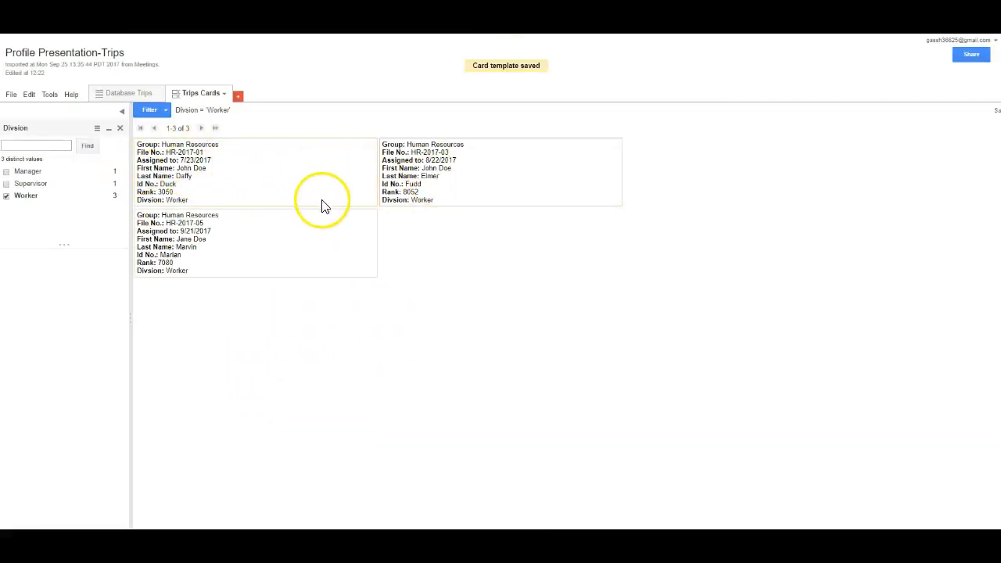
# Step: Add a Rank filter to the Worker trip cards and show only the record with rank 7080
pyautogui.click(165, 111)
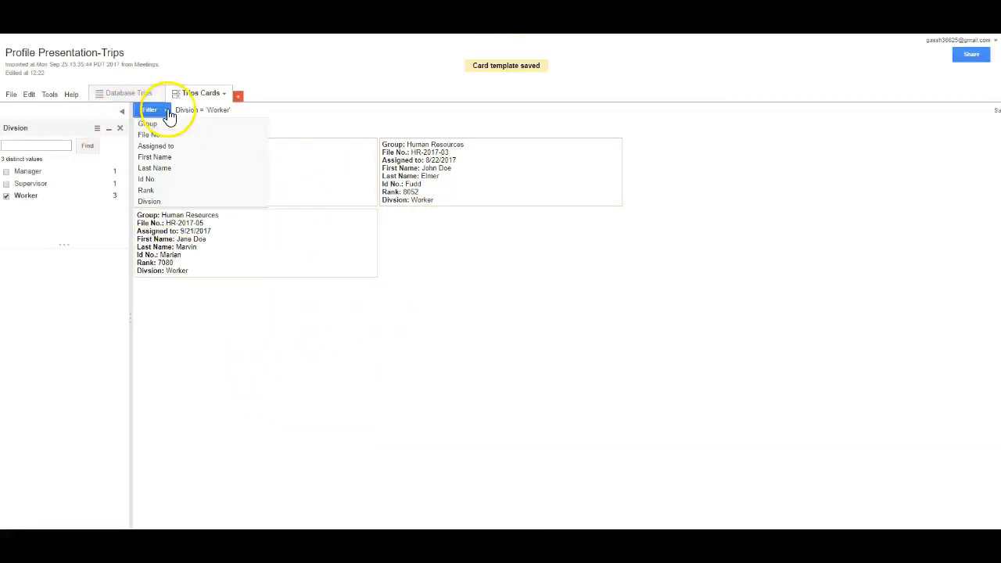
pyautogui.click(164, 192)
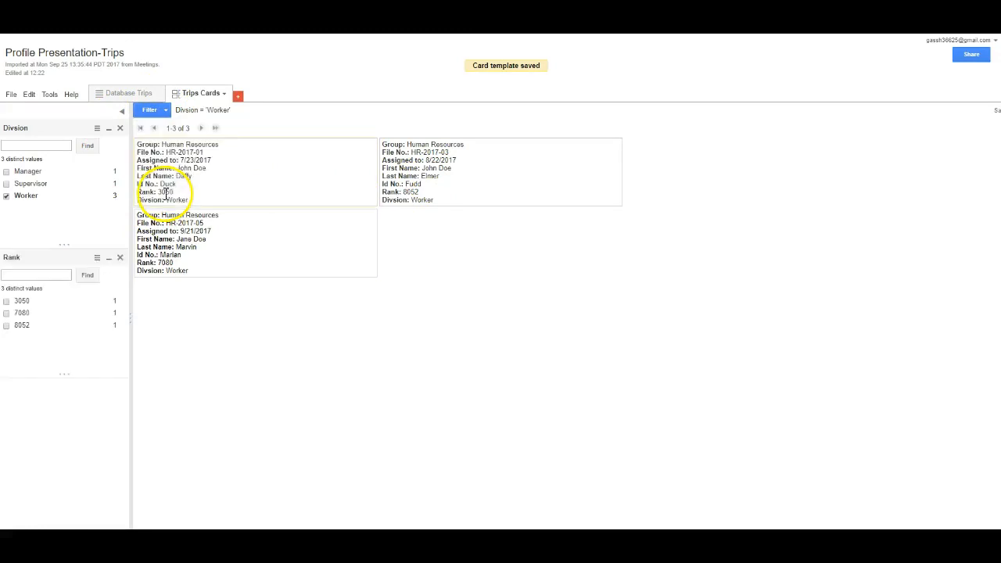
pyautogui.click(23, 313)
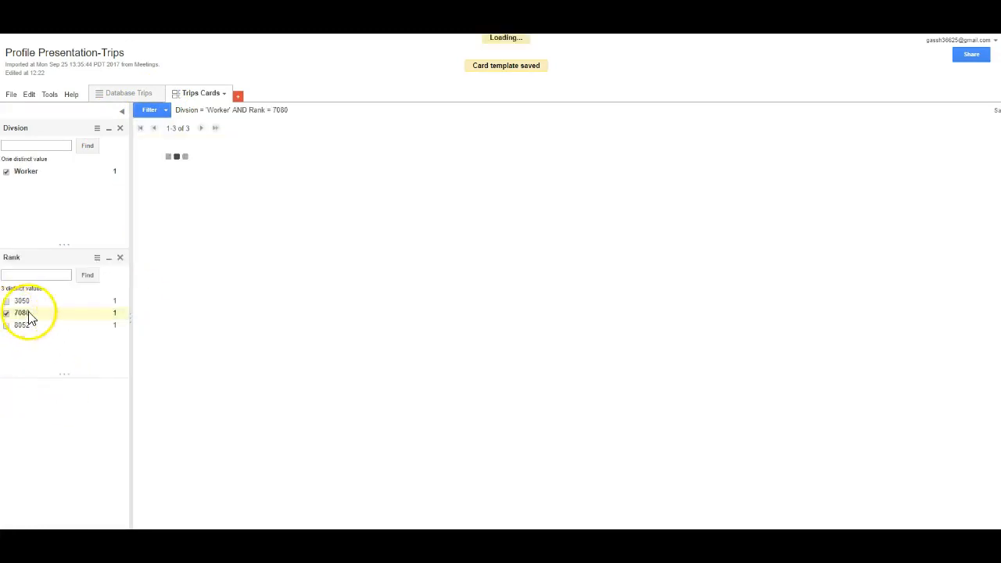
# Step: Remove the Rank and Divsion filters from the Trips Cards view
pyautogui.click(120, 259)
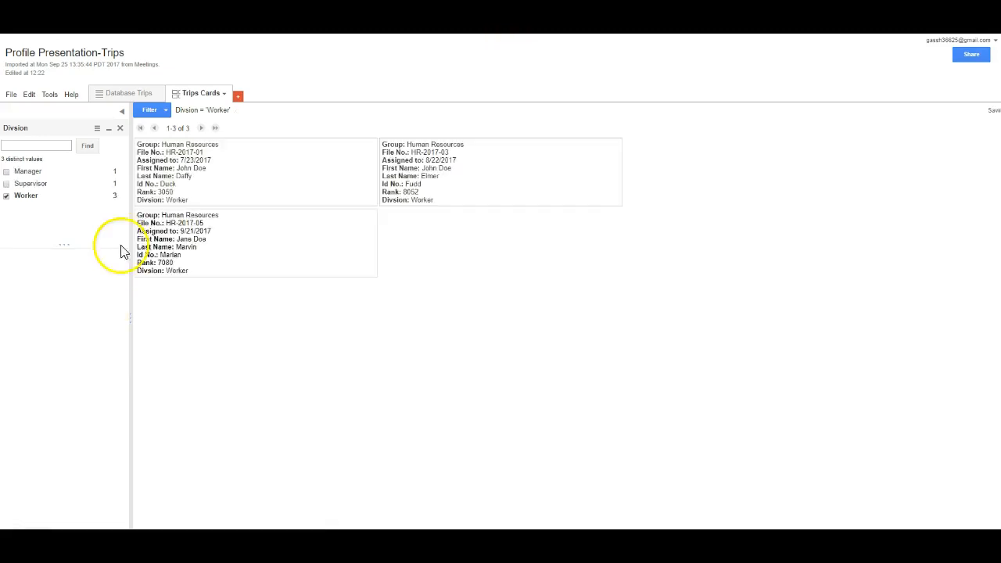
pyautogui.click(120, 129)
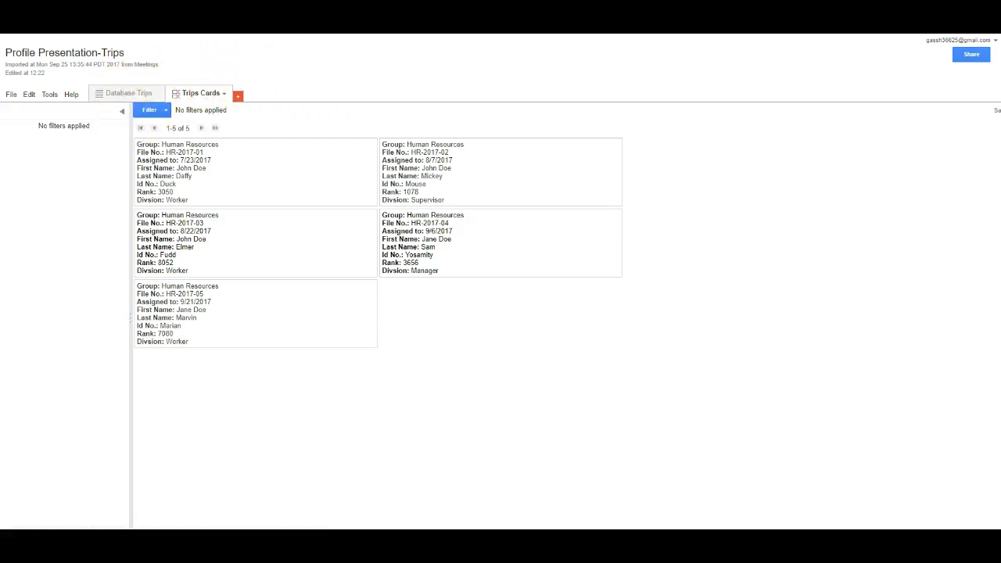
# Step: Switch to Google Drive and open Profile Presentation-Meetings from the EMPLOYEE RELATIONS GROUP folder
pyautogui.click(274, 18)
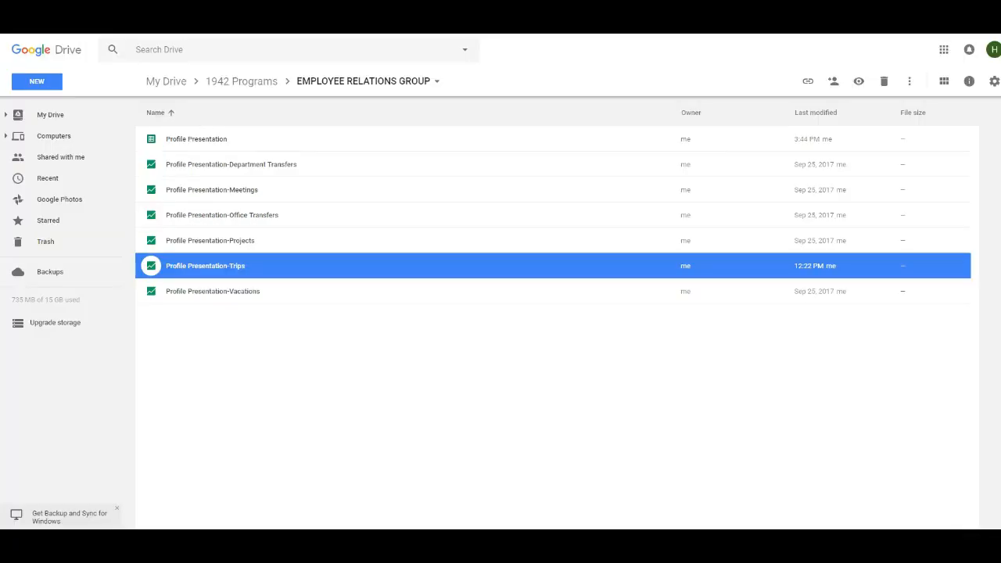
pyautogui.click(234, 193)
pyautogui.doubleClick(218, 197)
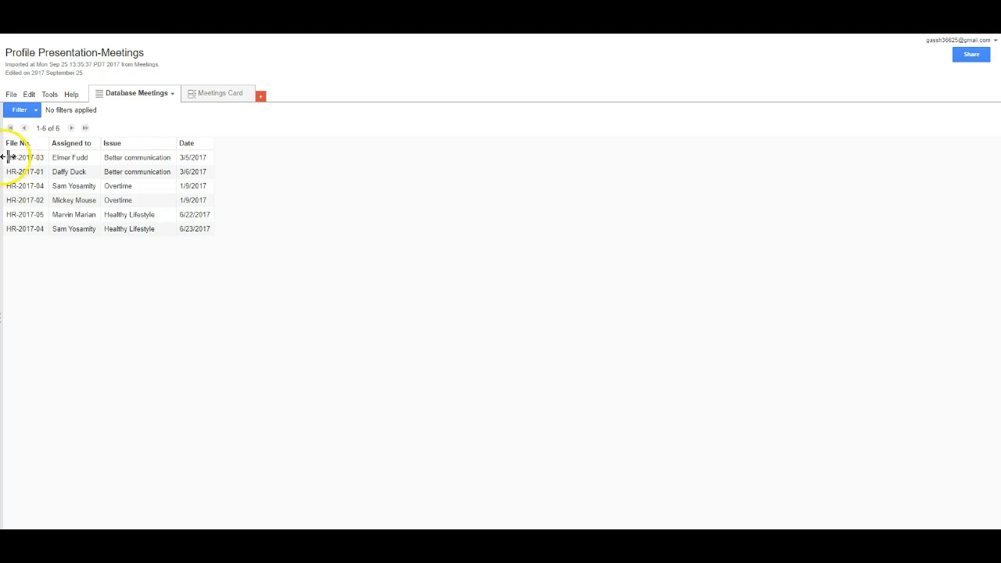
# Step: Expand the filter pane beside the meetings table, add an Issue filter and show only the Overtime records
pyautogui.moveTo(3, 162); pyautogui.dragTo(160, 178)
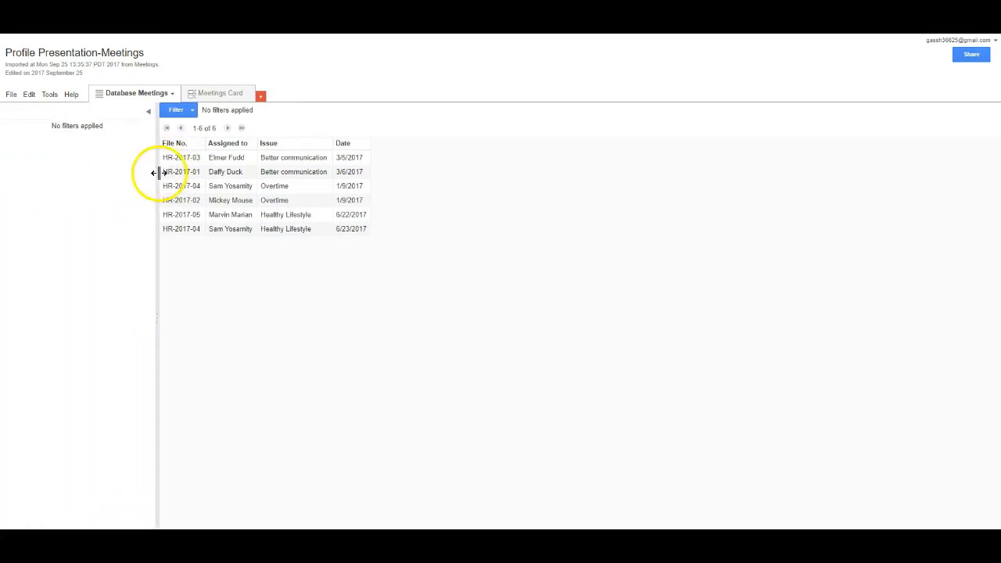
pyautogui.click(199, 116)
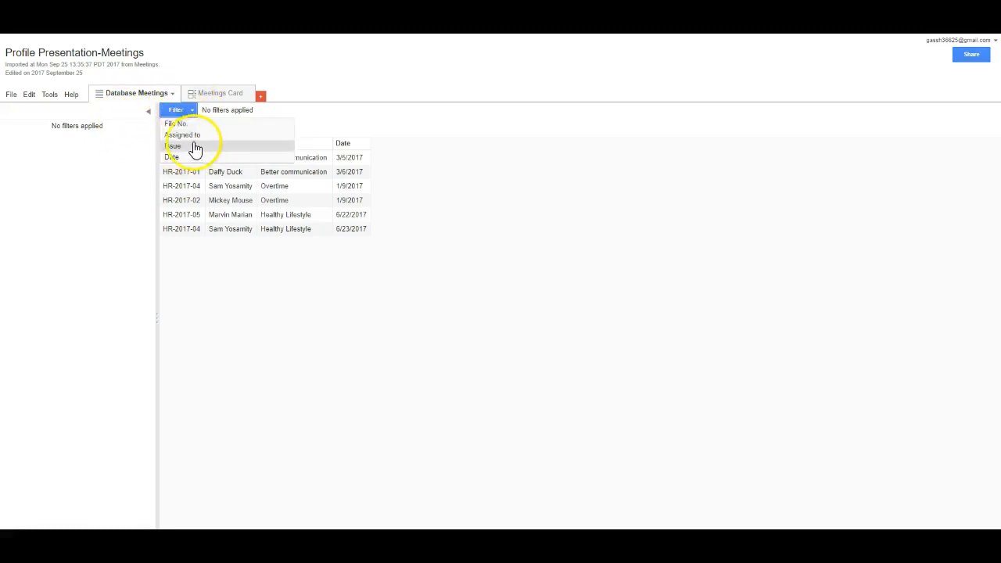
pyautogui.click(185, 148)
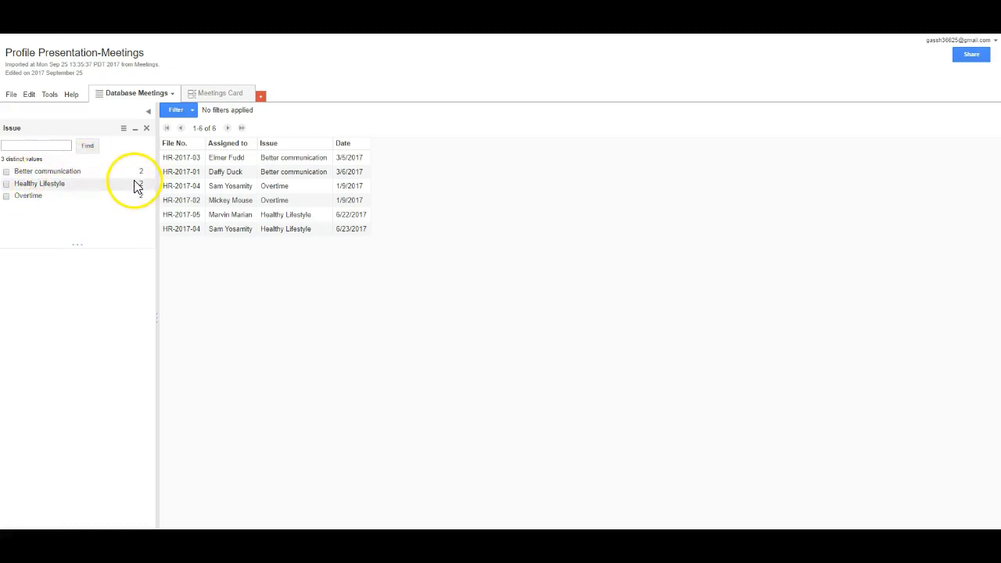
pyautogui.click(7, 196)
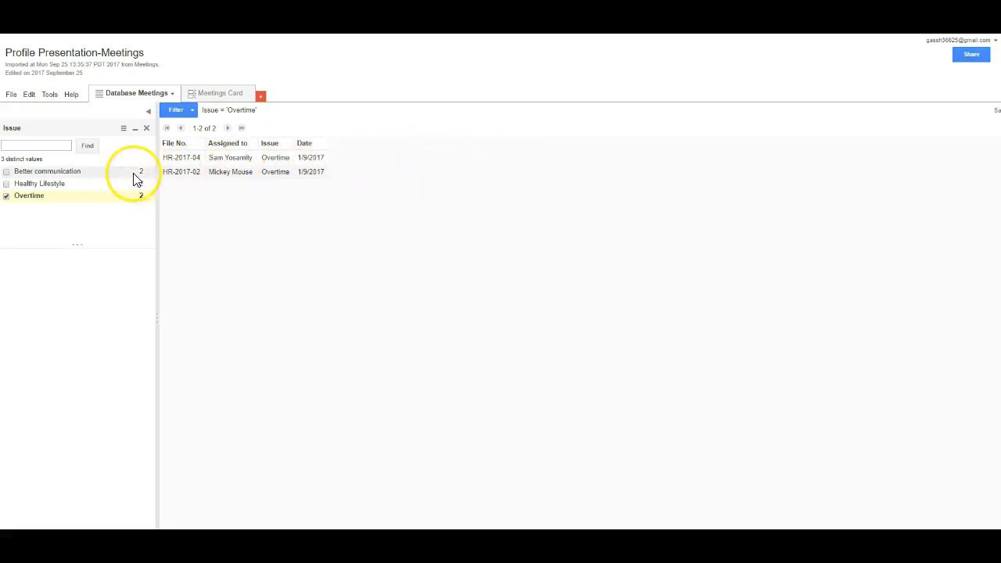
# Step: Clear the Overtime selection, try resizing the Issue filter box, and remove the Issue filter from the meetings table
pyautogui.click(7, 196)
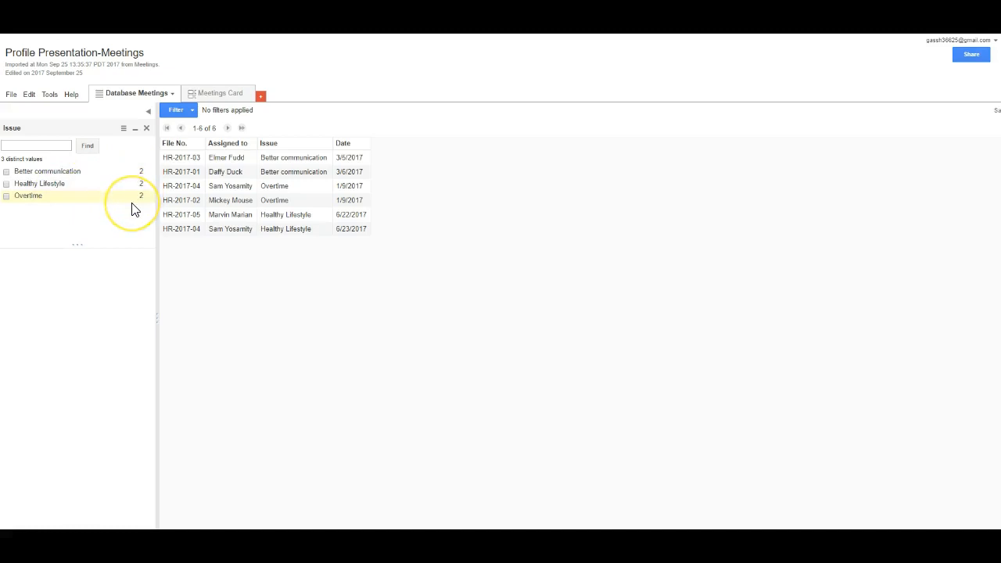
pyautogui.click(192, 110)
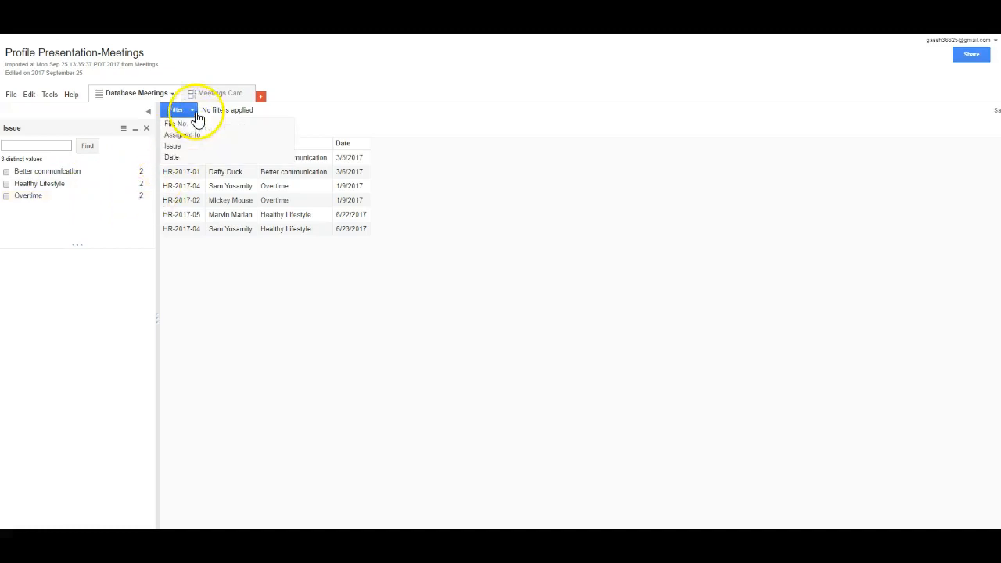
pyautogui.click(189, 151)
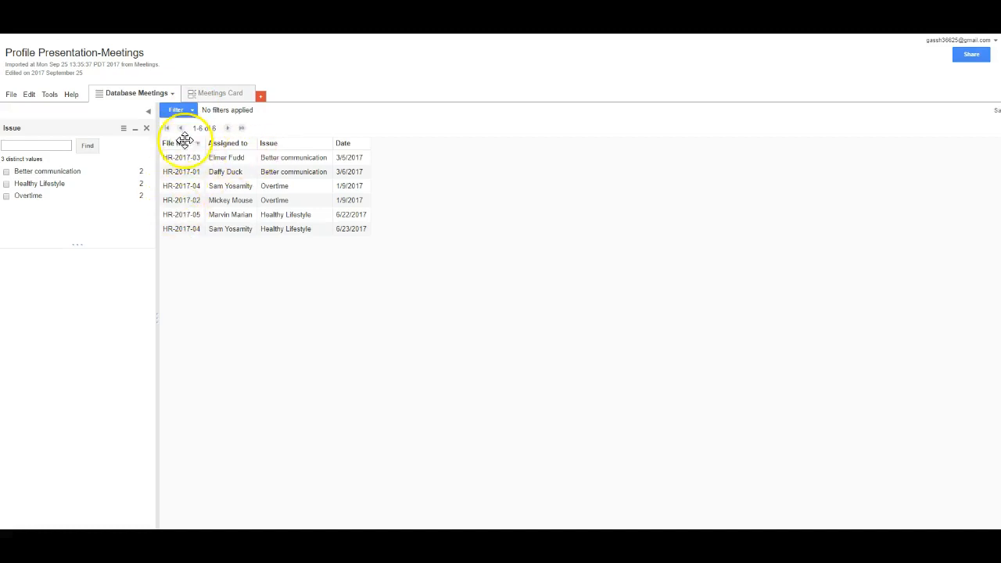
pyautogui.click(192, 111)
pyautogui.click(180, 146)
pyautogui.moveTo(83, 242); pyautogui.dragTo(85, 268)
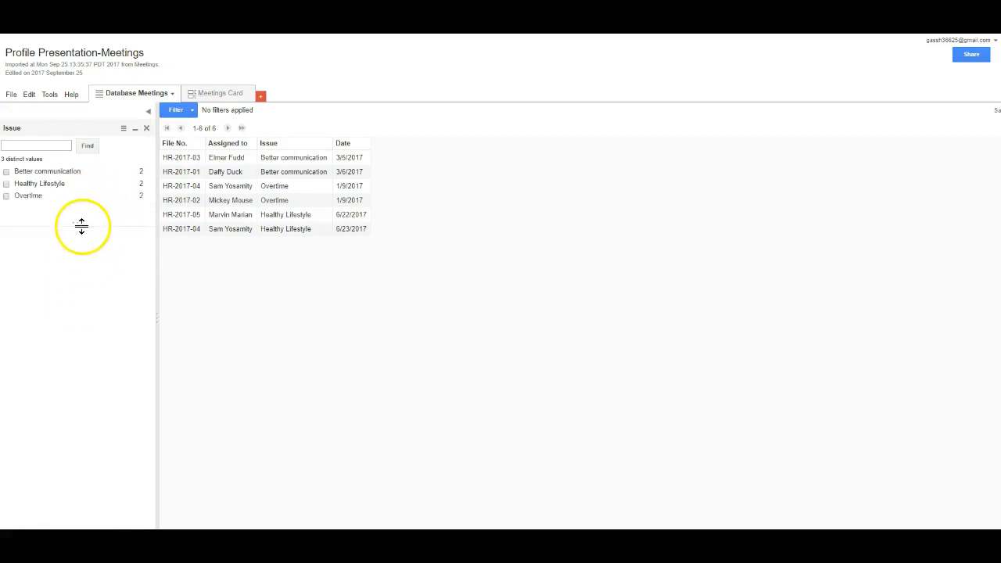
pyautogui.click(145, 128)
# Step: Try out a File No. filter on the meetings table, review the other filterable columns, and remove the filter
pyautogui.click(188, 113)
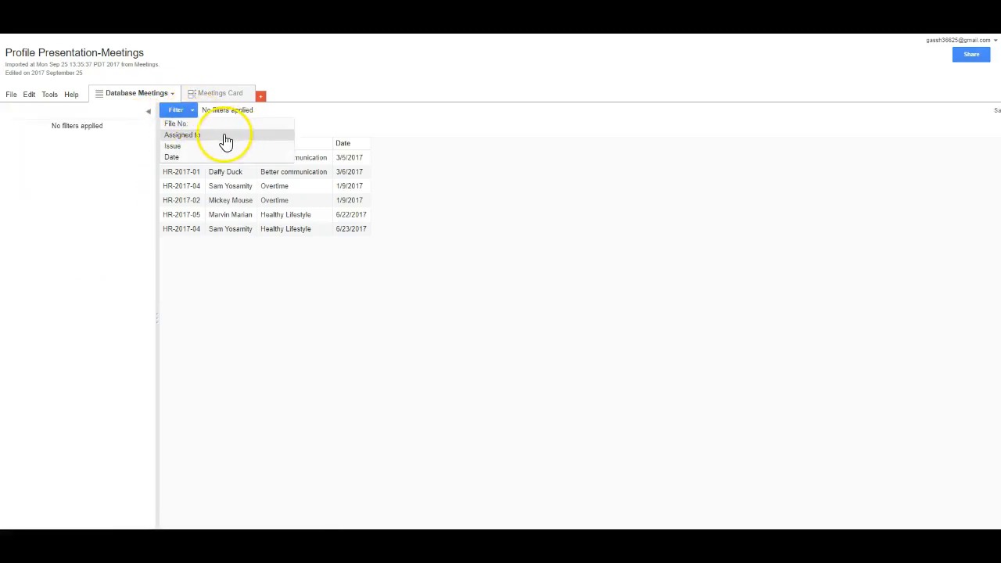
pyautogui.click(176, 123)
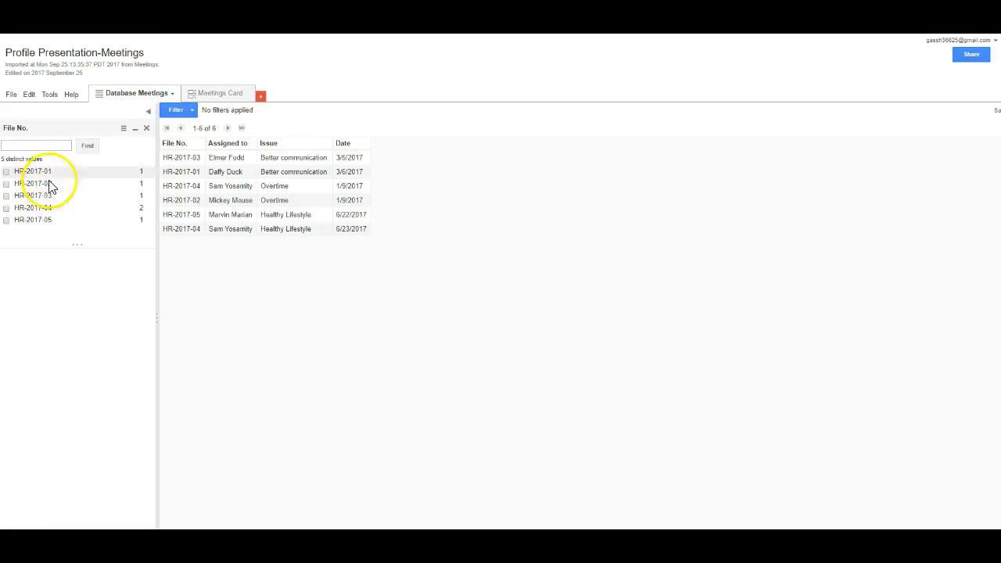
pyautogui.click(192, 111)
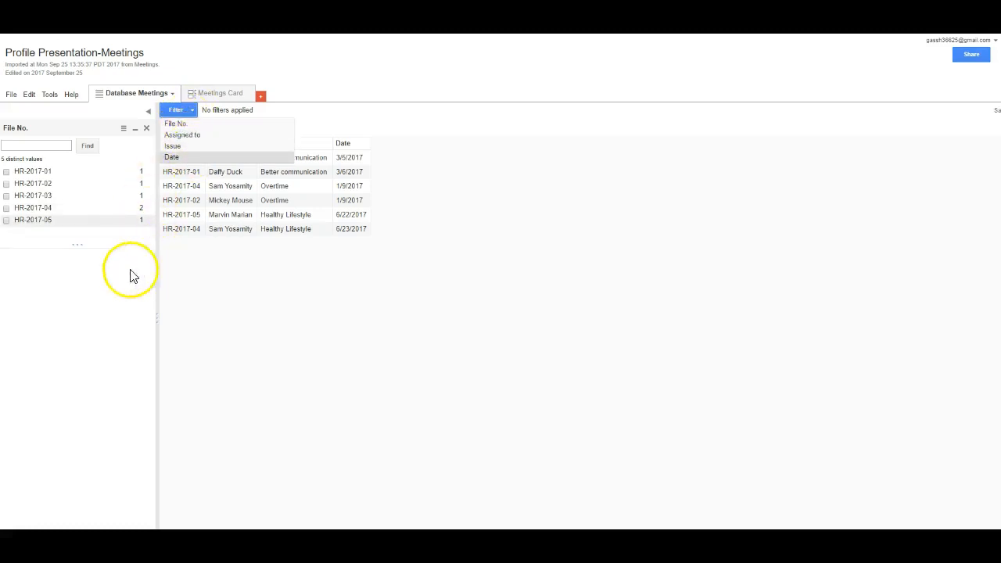
pyautogui.click(146, 128)
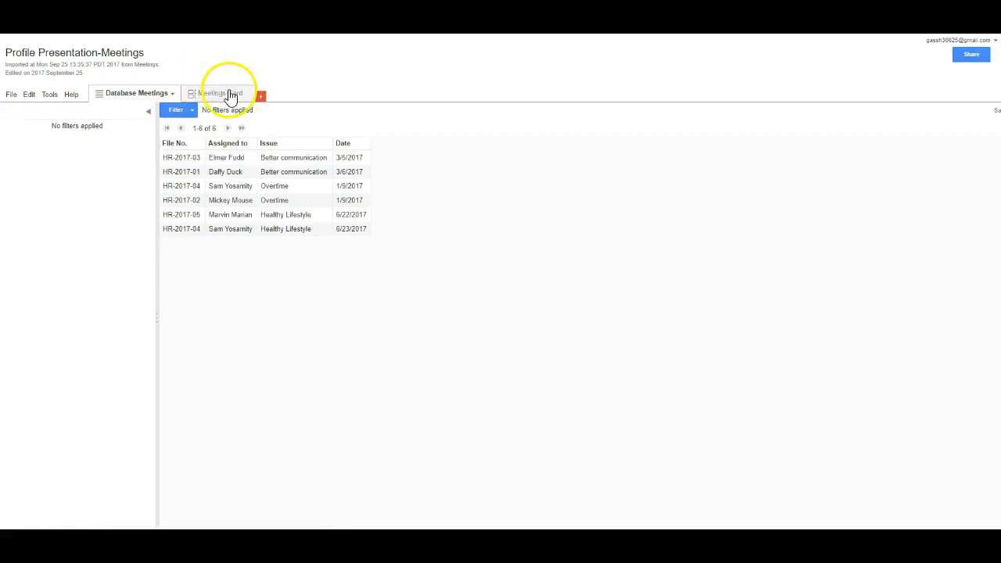
# Step: Switch to the Meetings Card view, expand its filter pane to view the filterable columns, and collapse the pane again
pyautogui.click(224, 94)
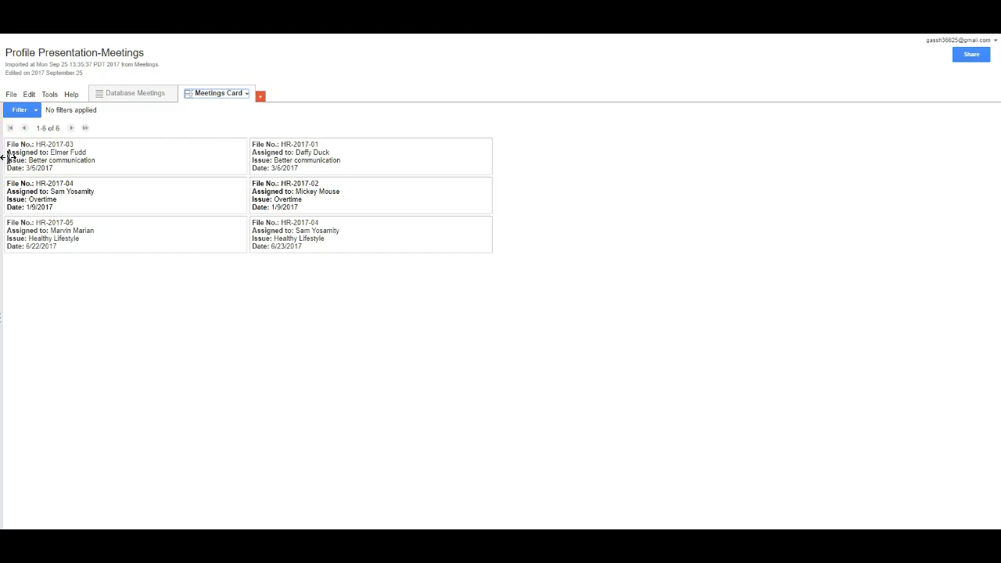
pyautogui.moveTo(3, 164); pyautogui.dragTo(134, 174)
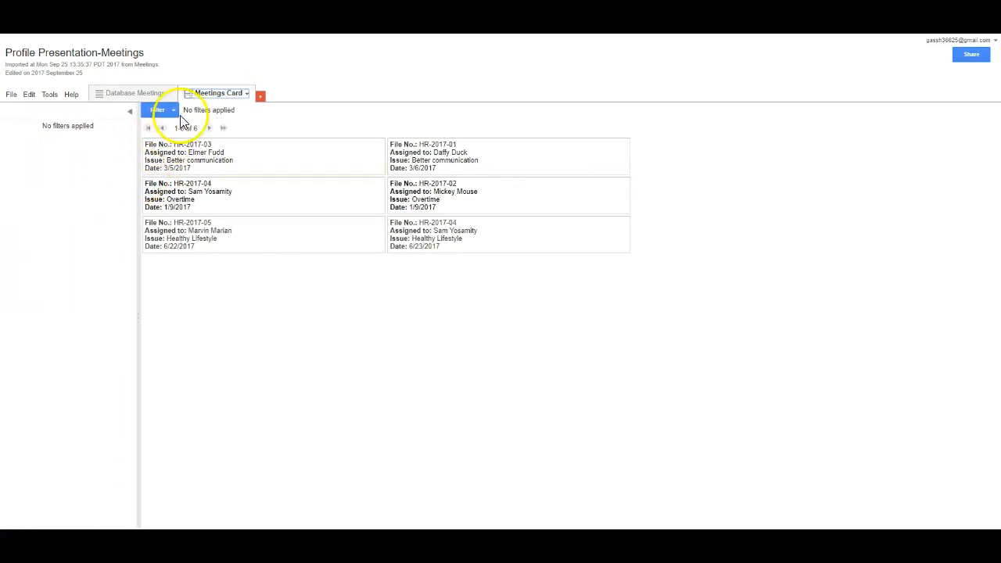
pyautogui.click(174, 111)
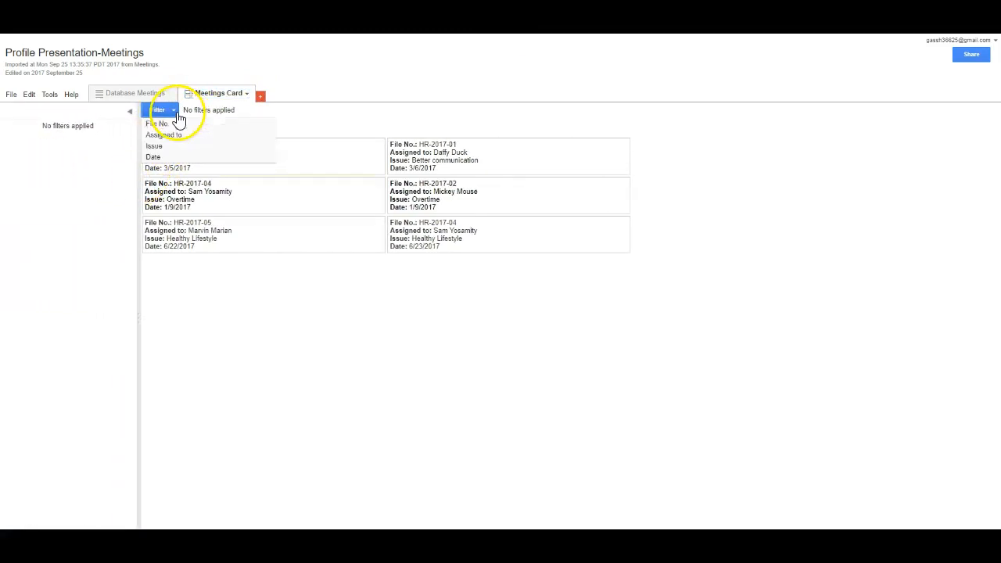
pyautogui.click(132, 115)
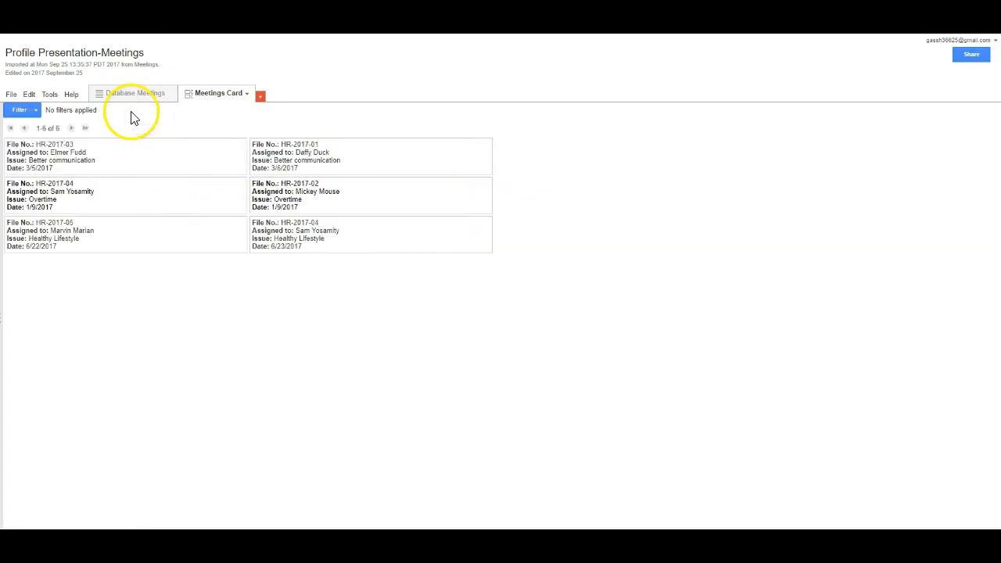
# Step: Change the Meetings Card layout to exclude Date and save it
pyautogui.click(249, 95)
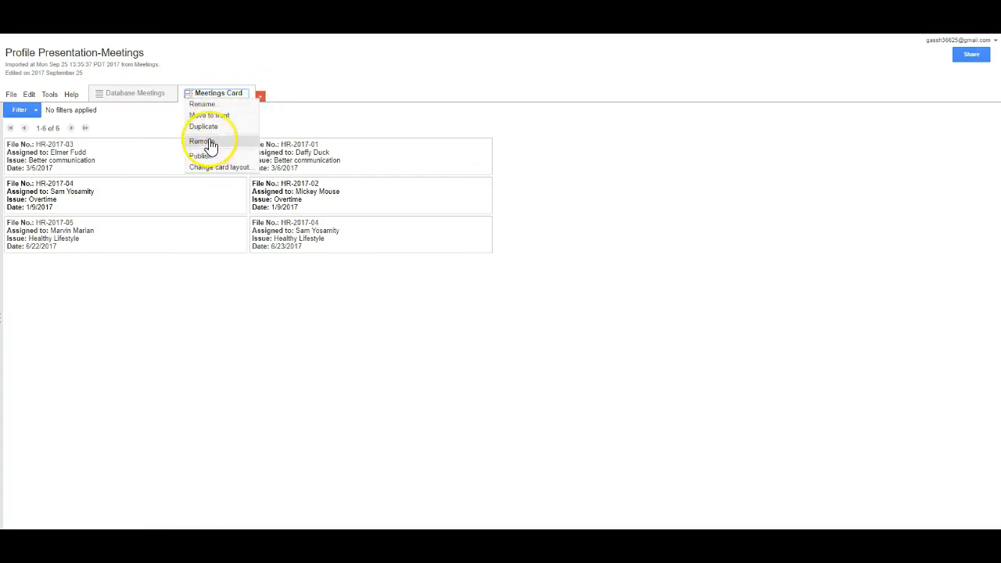
pyautogui.click(218, 168)
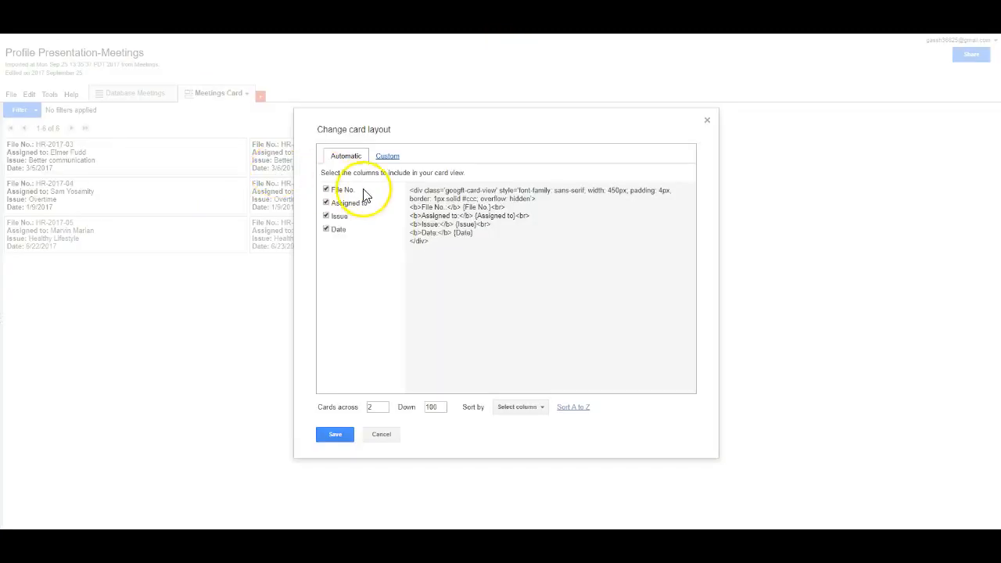
pyautogui.click(326, 229)
pyautogui.click(343, 440)
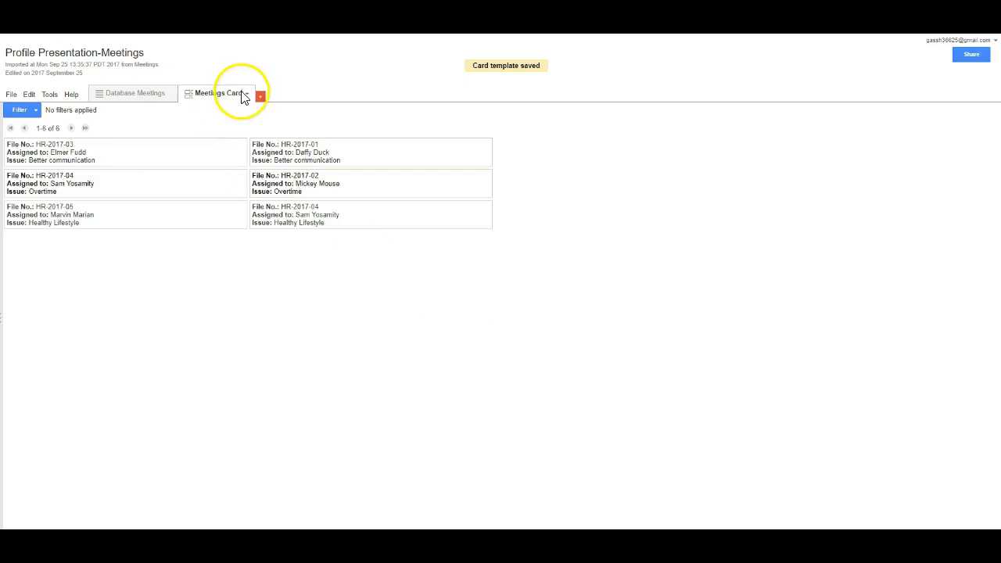
# Step: Include Date in the Meetings Card layout again and save it
pyautogui.click(246, 93)
pyautogui.click(222, 166)
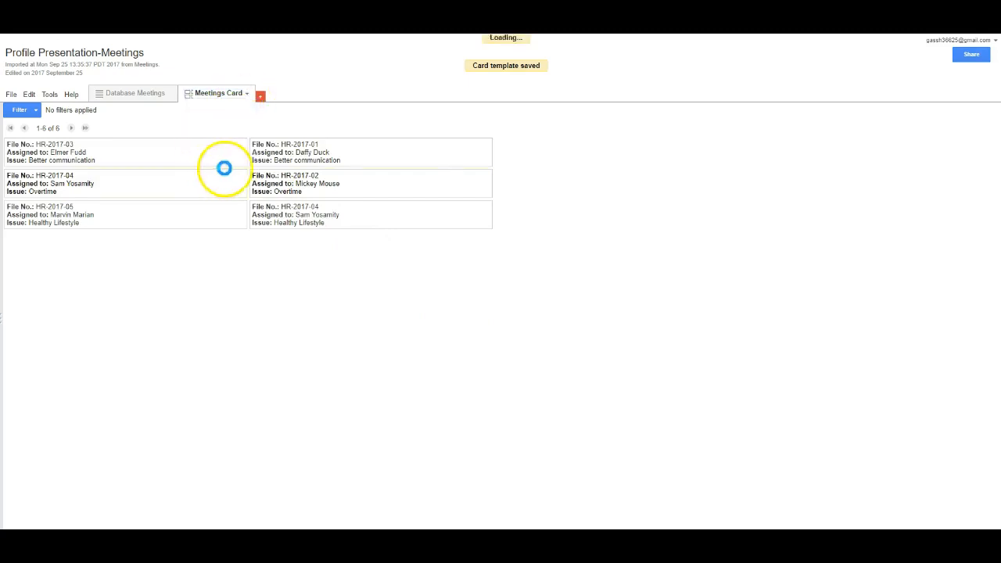
pyautogui.click(326, 229)
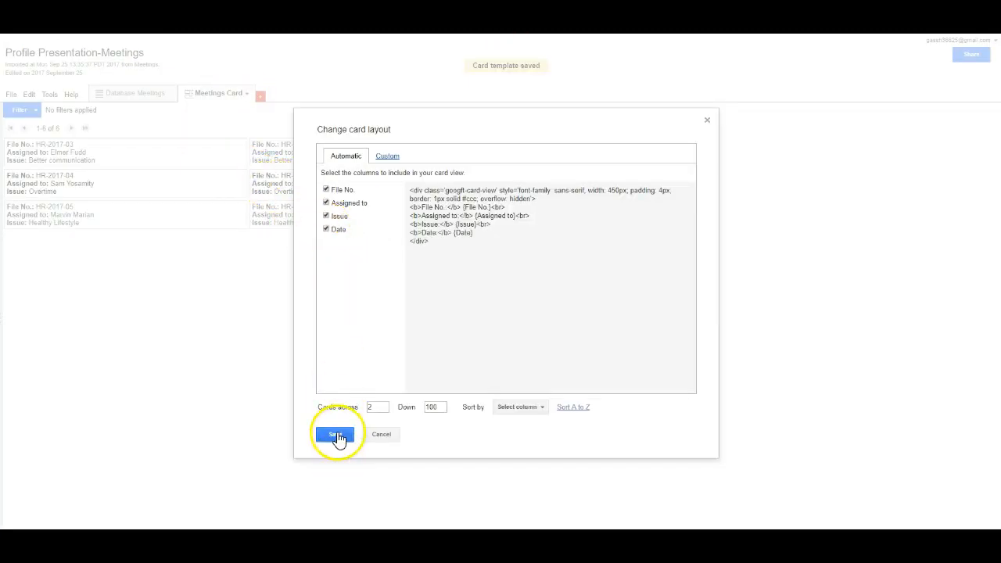
pyautogui.click(338, 436)
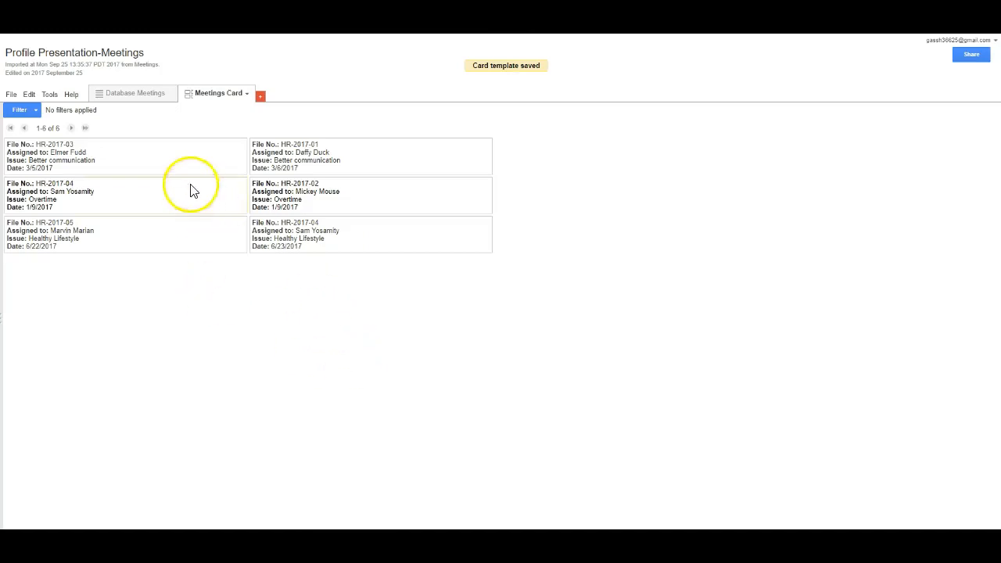
# Step: Return to the Database Meetings table, review the kinds of views that can be added, and go back to Meetings Card
pyautogui.click(145, 95)
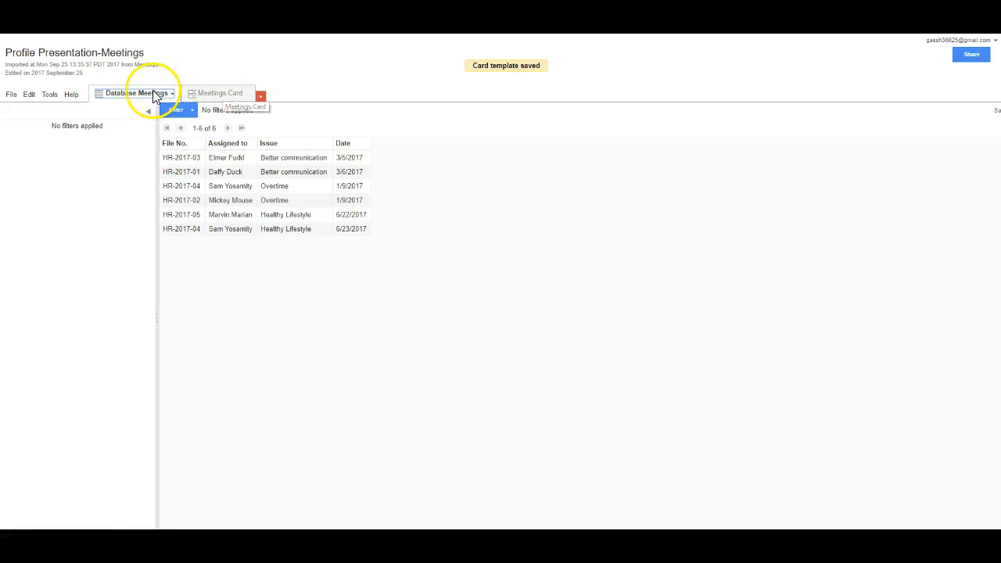
pyautogui.click(256, 87)
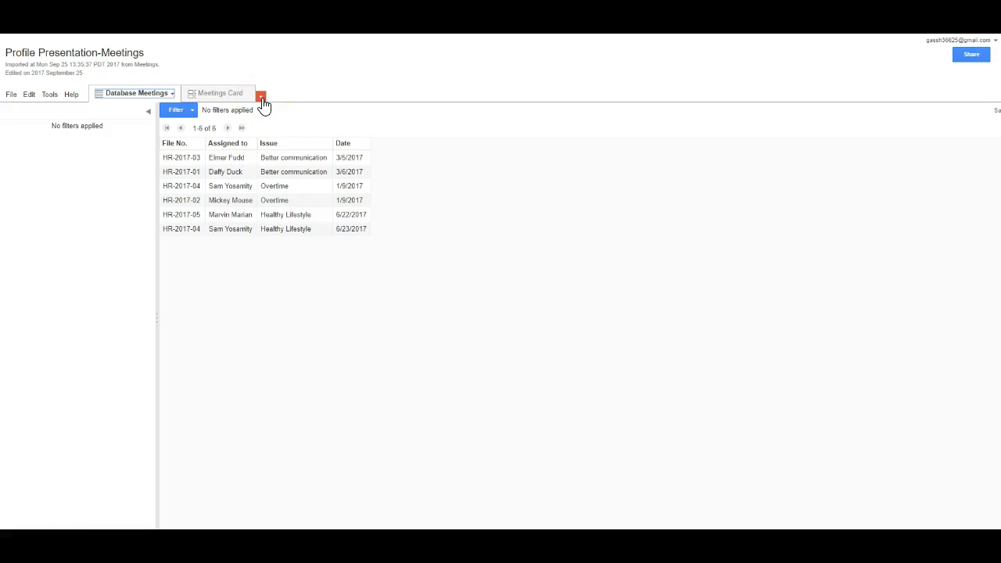
pyautogui.click(262, 99)
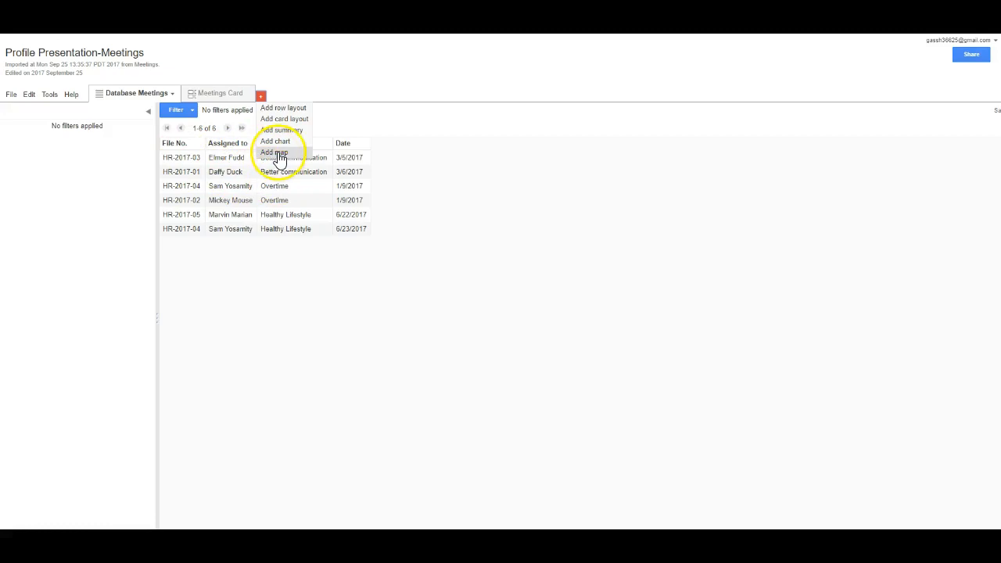
pyautogui.click(219, 95)
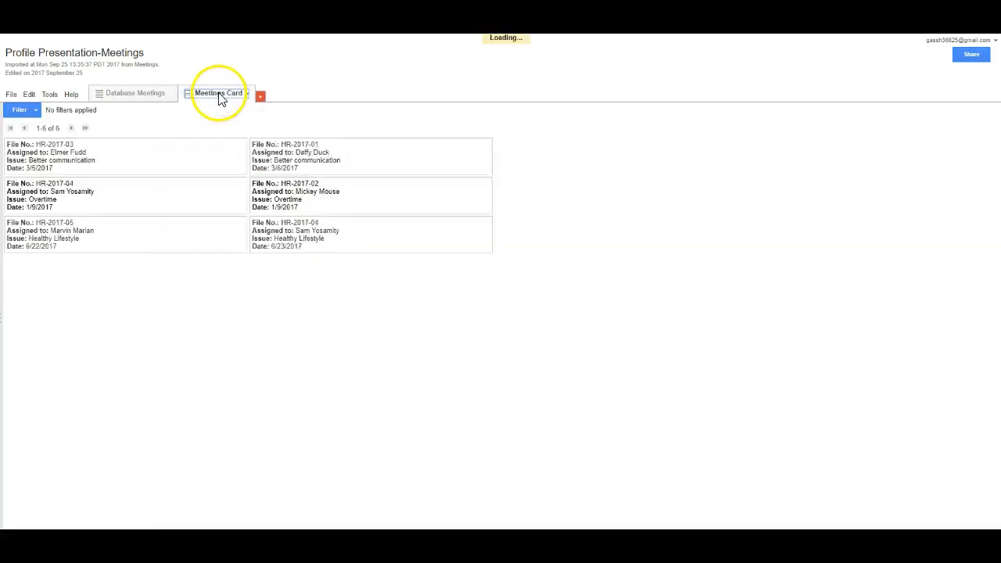
# Step: Switch back to Profile Presentation-Trips and show its Database Trips table
pyautogui.click(154, 24)
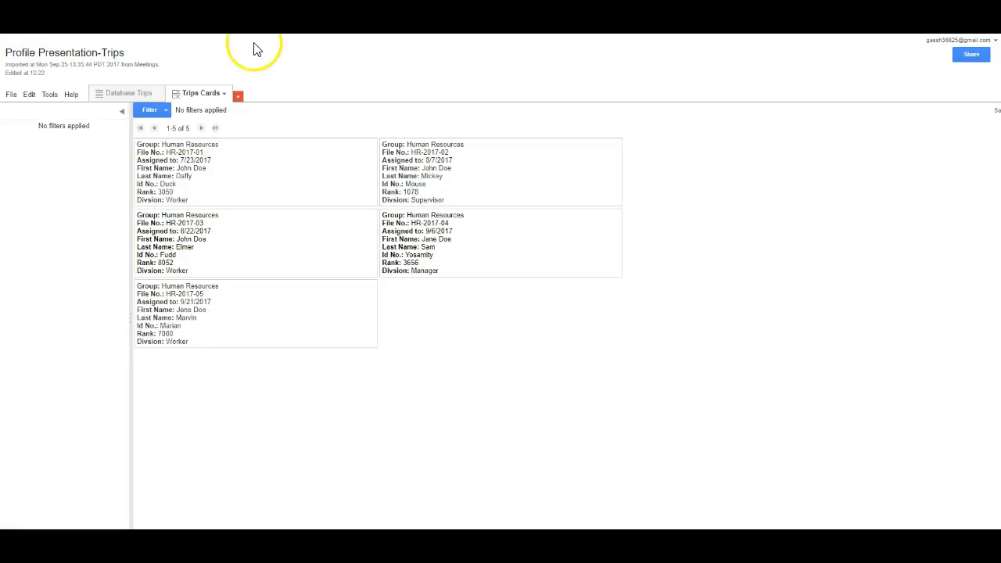
pyautogui.click(124, 94)
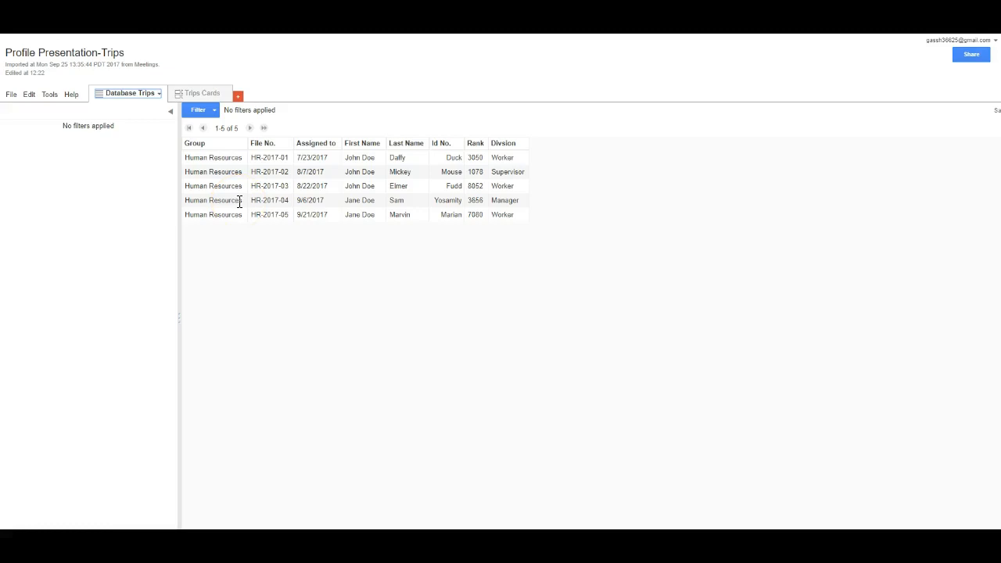
pyautogui.click(172, 113)
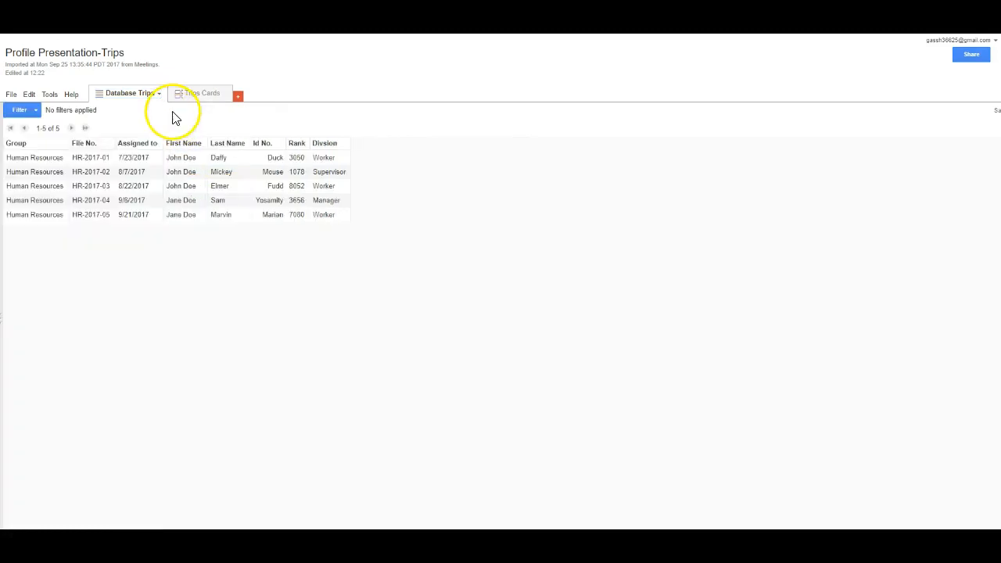
pyautogui.doubleClick(80, 200)
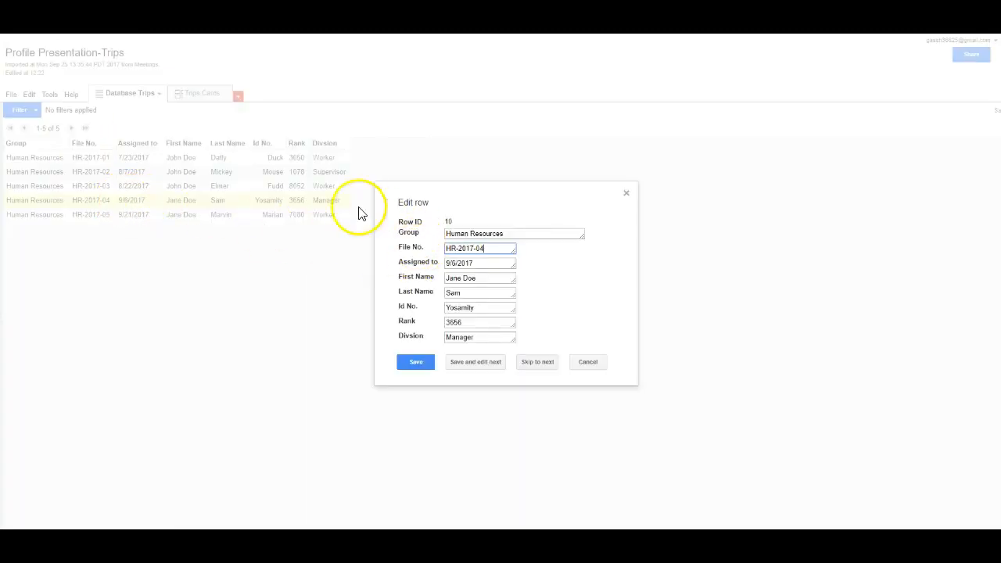
pyautogui.click(451, 292)
pyautogui.click(586, 363)
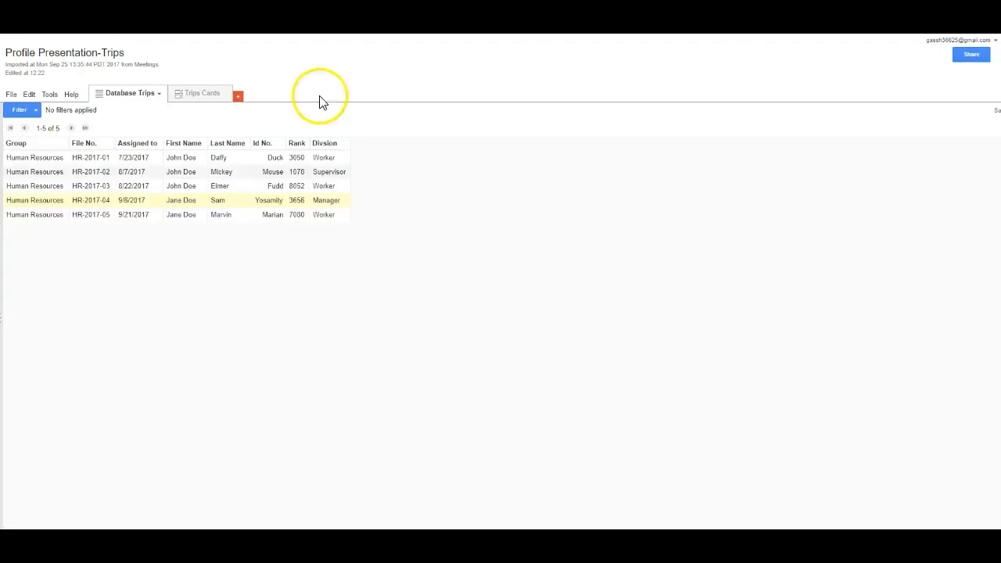
# Step: Save a changed Last Name in the HR-2017-04 row of Database Trips, and delete that row
pyautogui.click(180, 200)
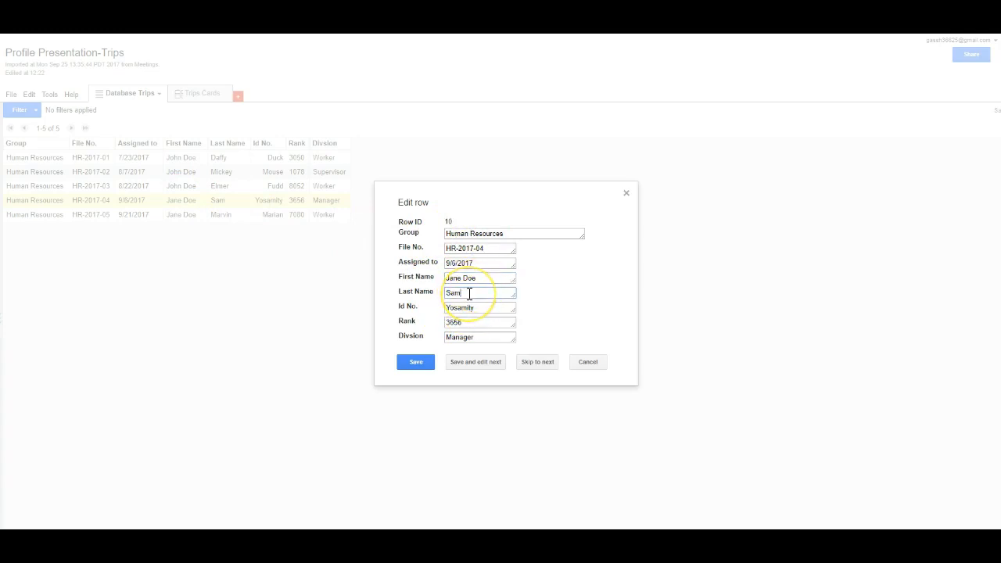
pyautogui.click(415, 362)
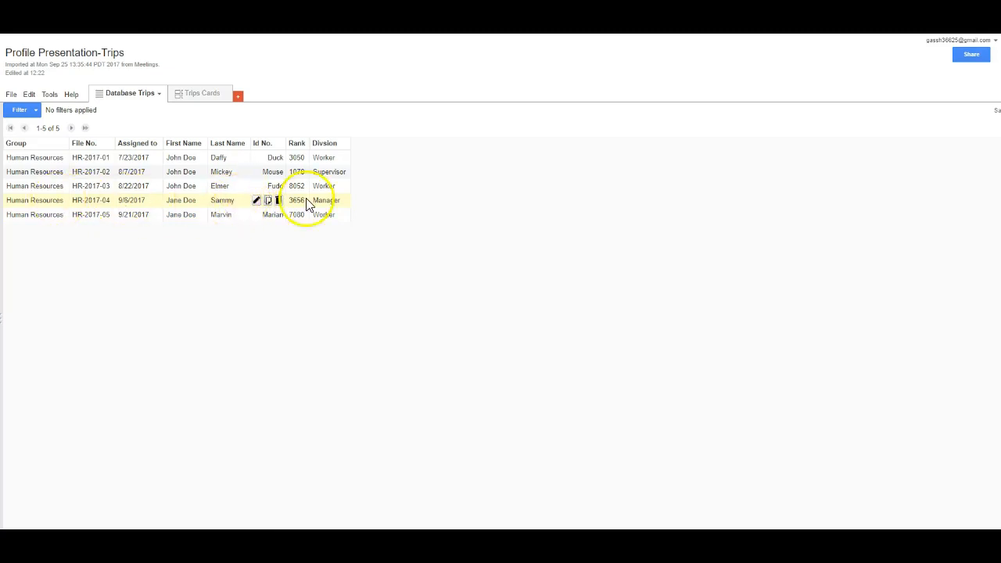
pyautogui.click(278, 201)
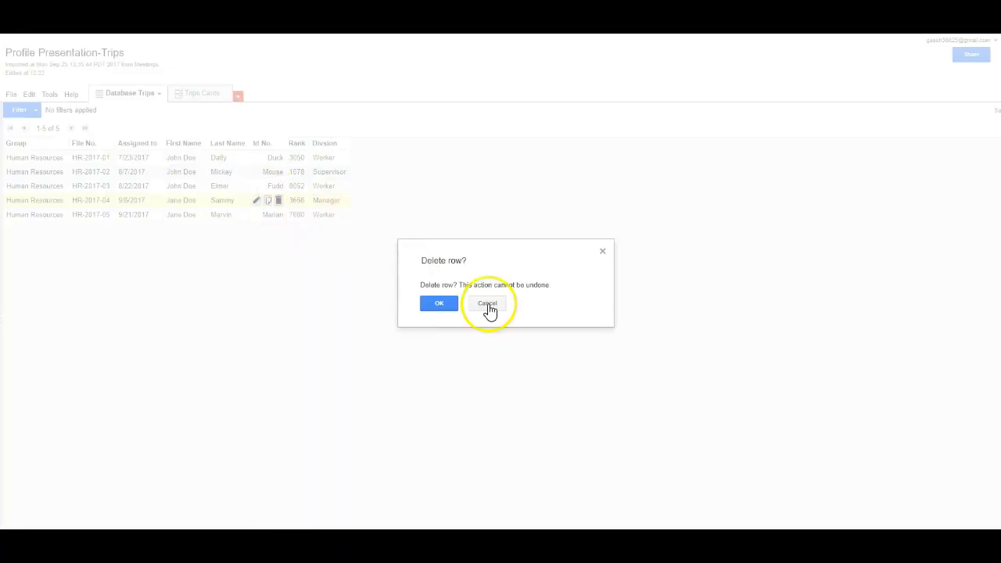
pyautogui.click(440, 305)
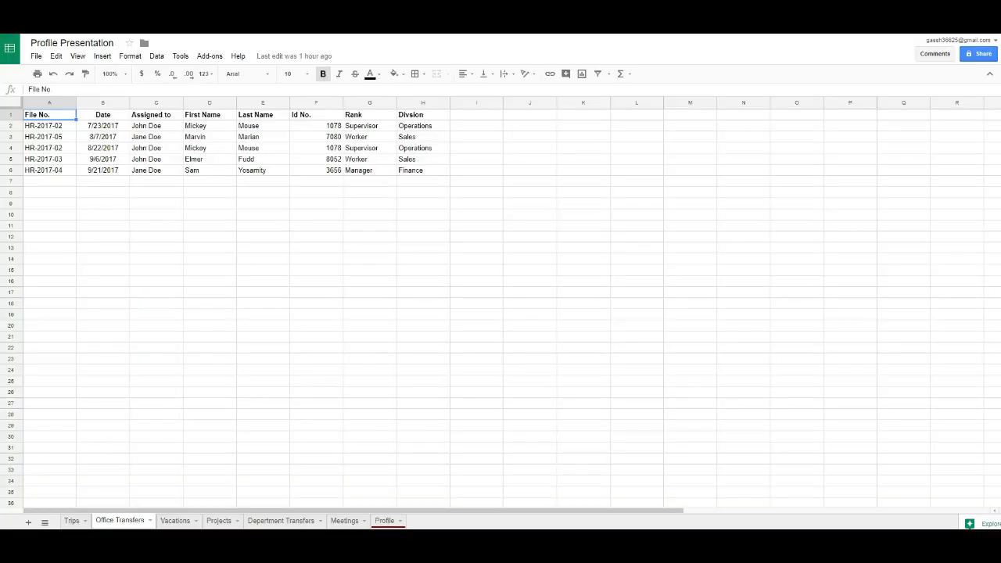
# Step: Switch to the Profile Presentation spreadsheet and review the figures and charts on its Profile sheet
pyautogui.click(384, 519)
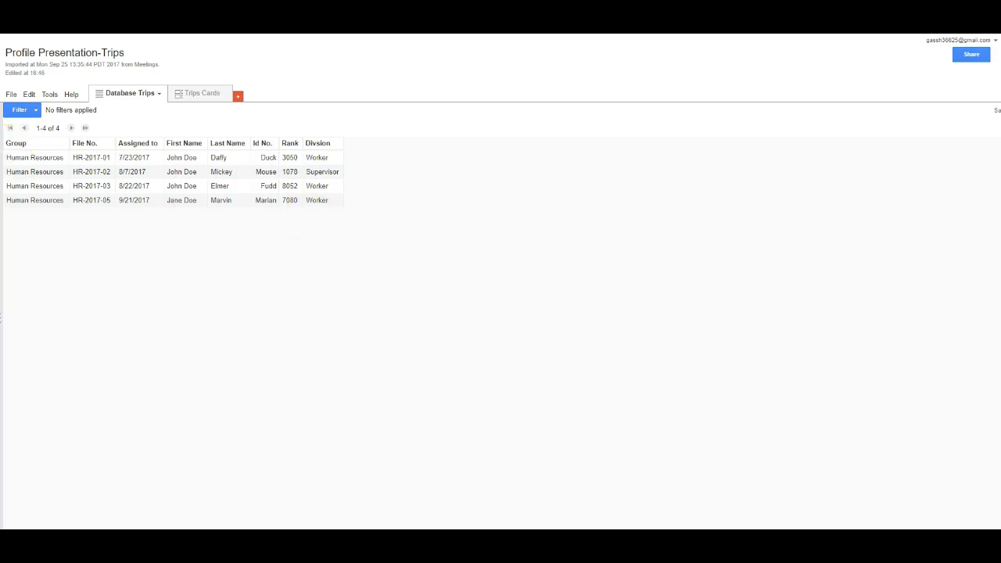
pyautogui.moveTo(9, 136); pyautogui.dragTo(89, 145)
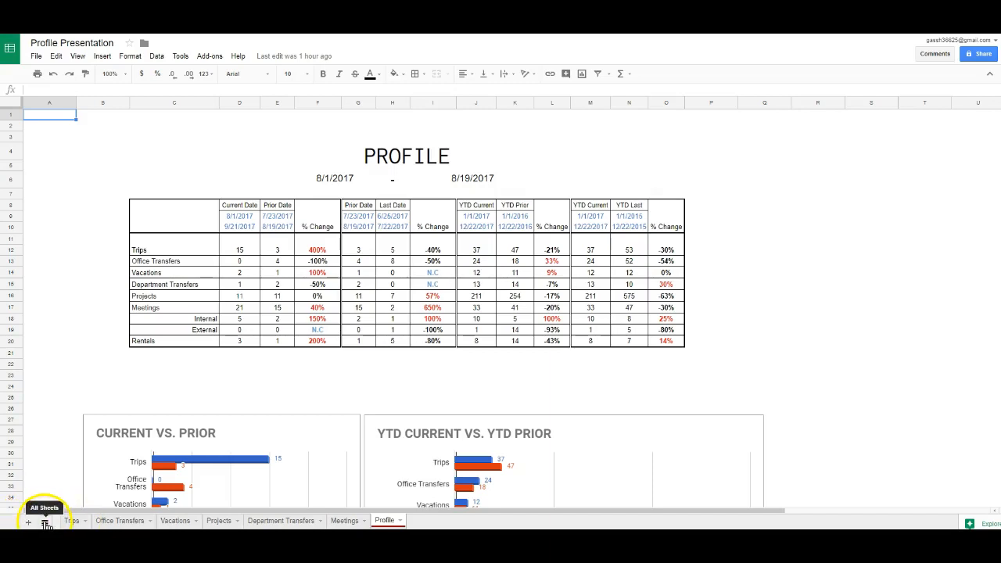
pyautogui.click(73, 381)
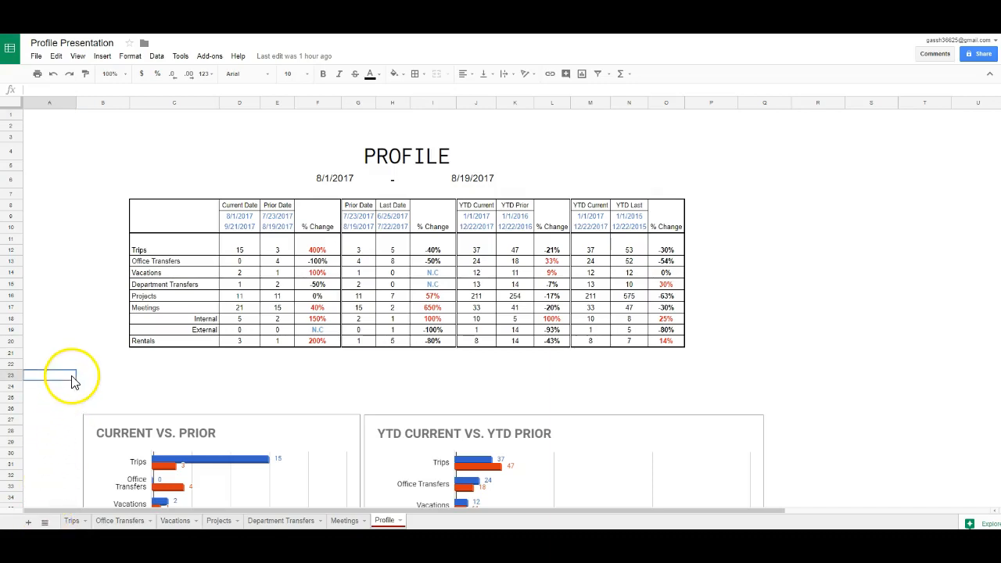
pyautogui.click(78, 522)
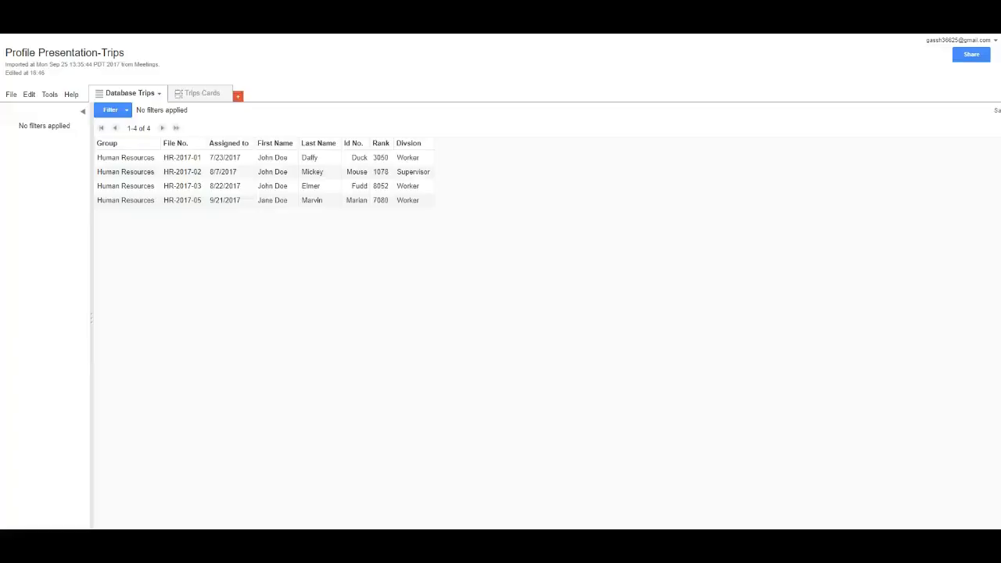
# Step: Switch back to Profile Presentation-Trips and delete the HR-2017-05 row from its Database Trips table
pyautogui.click(218, 125)
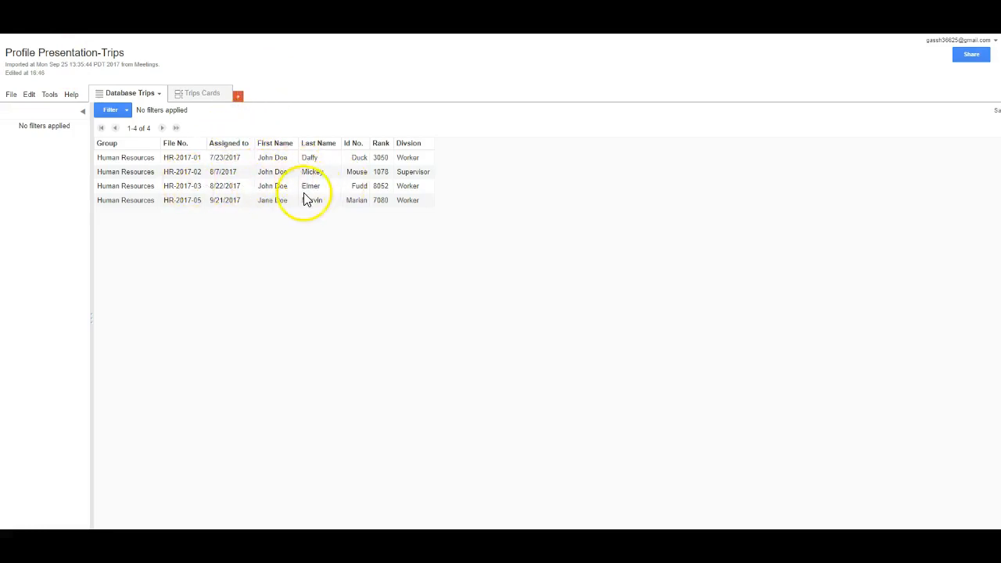
pyautogui.moveTo(268, 186)
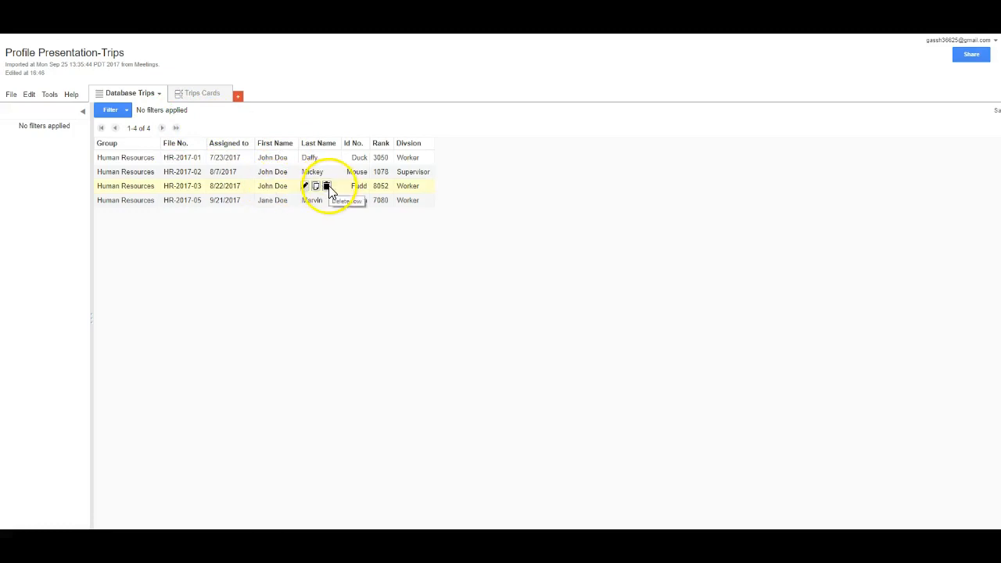
pyautogui.moveTo(259, 204)
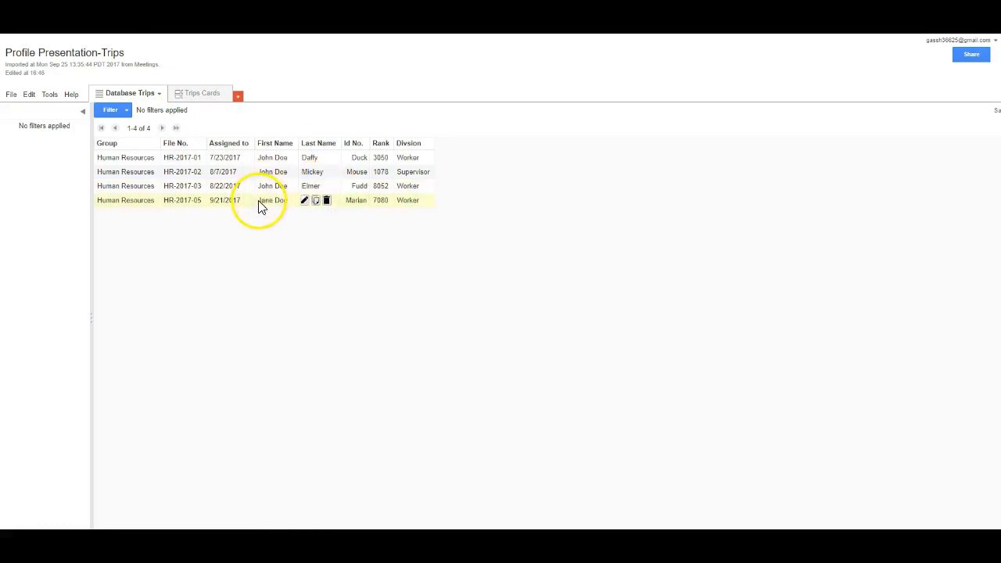
pyautogui.click(328, 202)
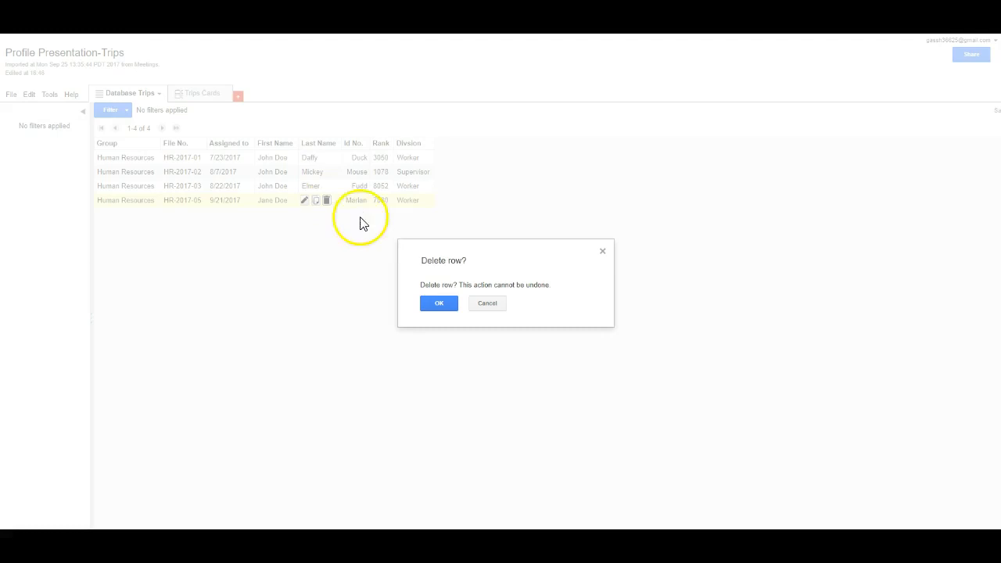
pyautogui.click(427, 306)
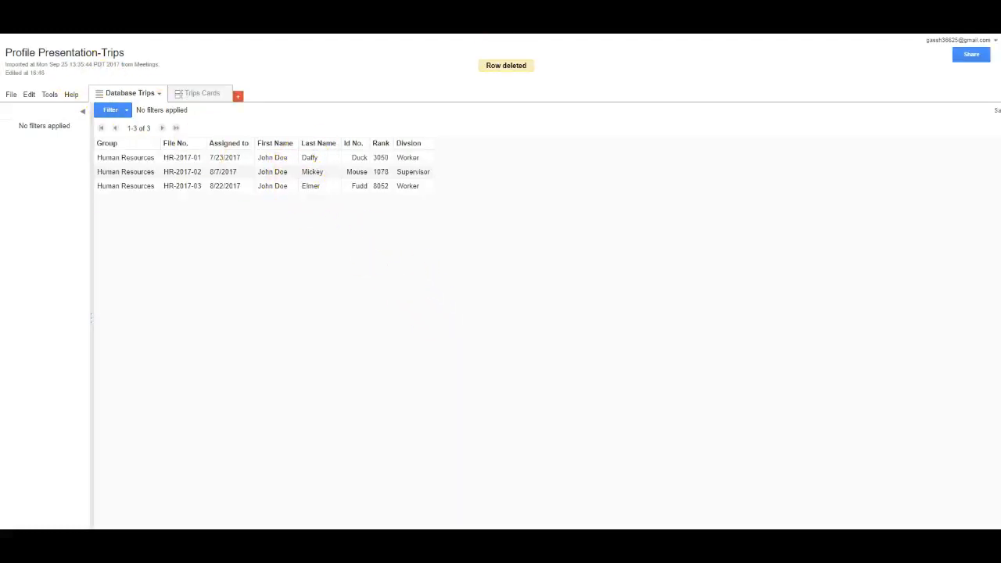
# Step: Switch to the Profile Presentation spreadsheet and open its Trips sheet
pyautogui.click(161, 27)
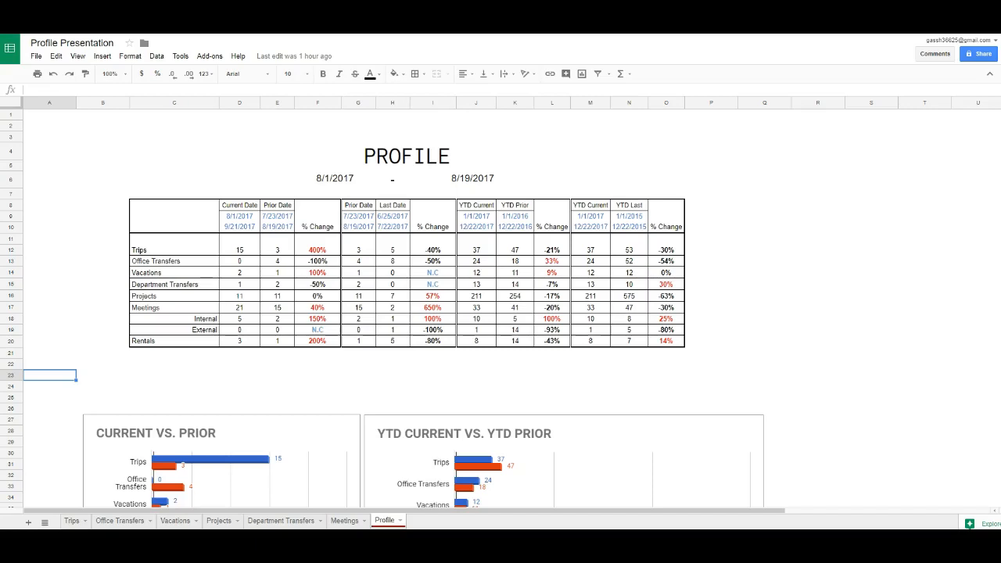
pyautogui.click(72, 519)
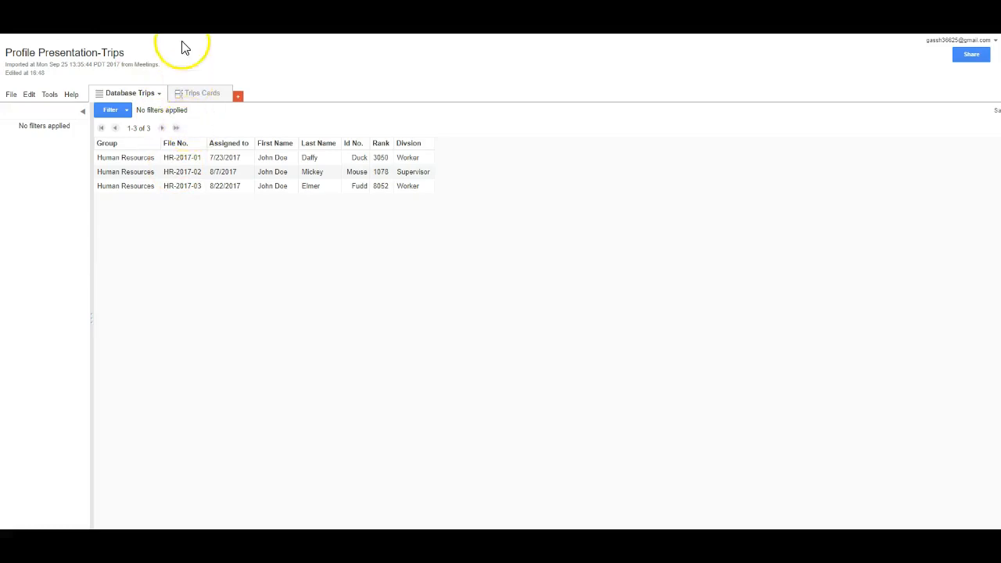
# Step: Return to Profile Presentation-Trips, delete all rows from the table, and check the Trips Cards view
pyautogui.moveTo(32, 102)
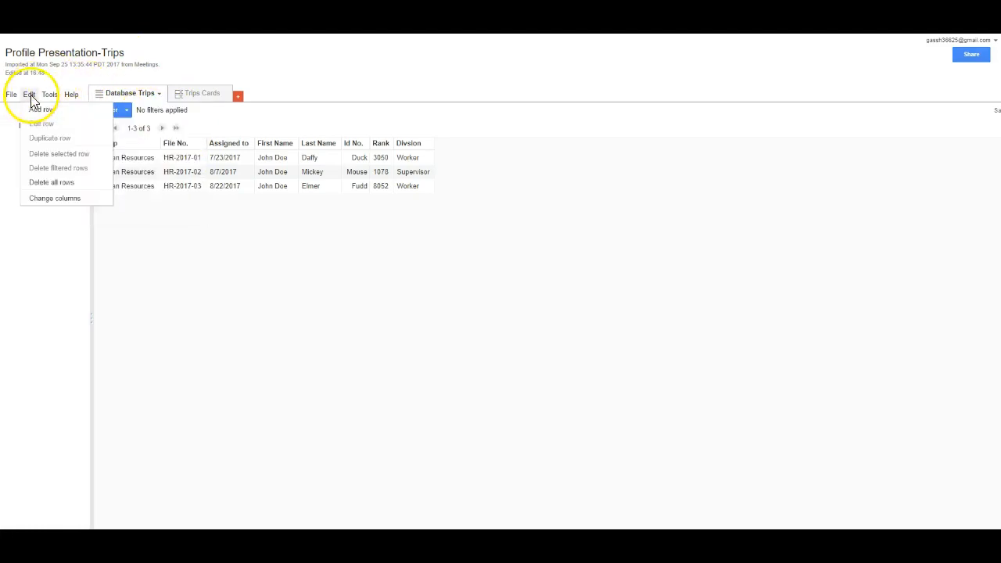
pyautogui.click(48, 185)
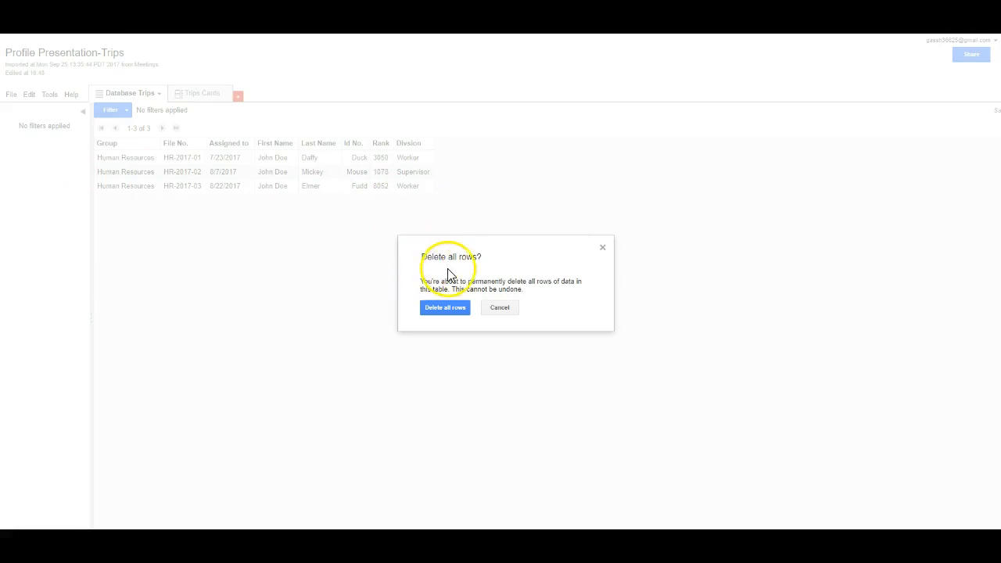
pyautogui.click(450, 311)
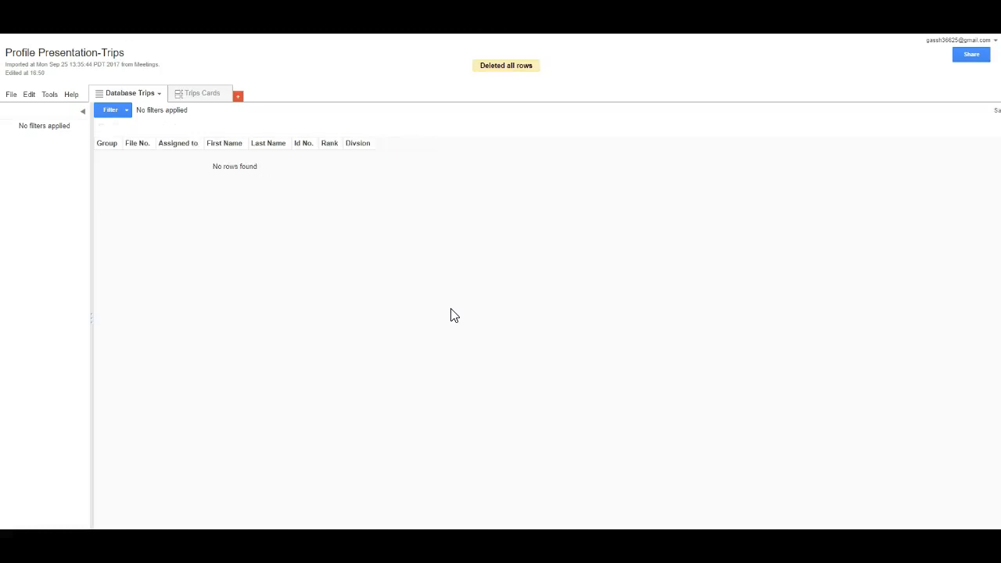
pyautogui.click(198, 96)
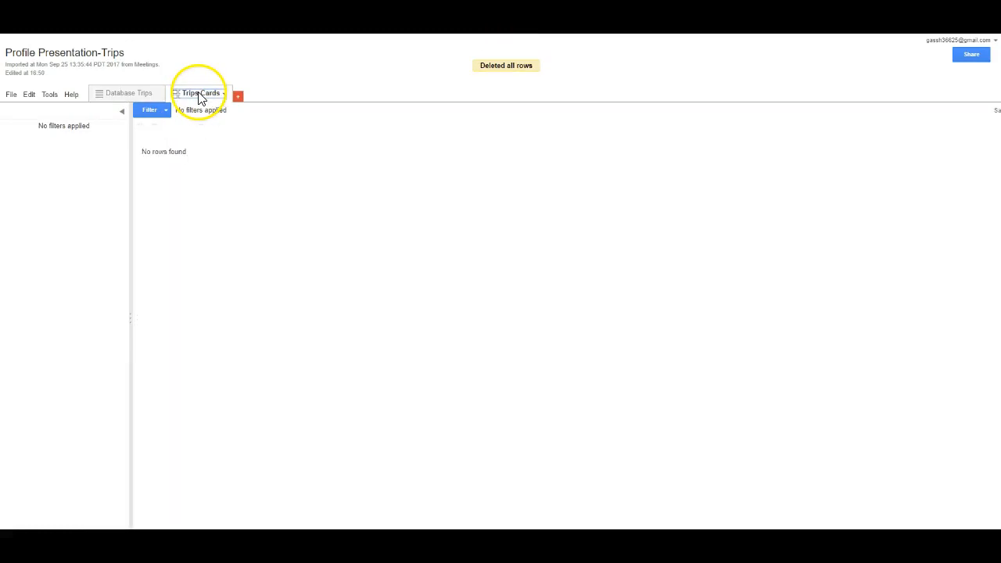
pyautogui.click(138, 94)
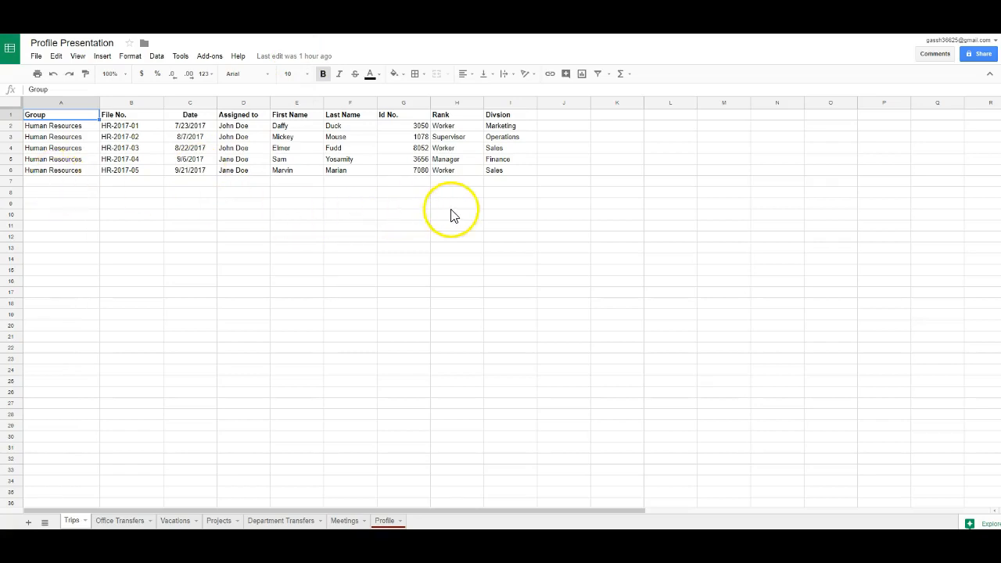
# Step: In the Profile Presentation spreadsheet, copy row 6 of the Trips sheet (HR-2017-05) into row 7
pyautogui.moveTo(78, 170); pyautogui.dragTo(496, 177)
pyautogui.hotkey('ctrl', 'c')
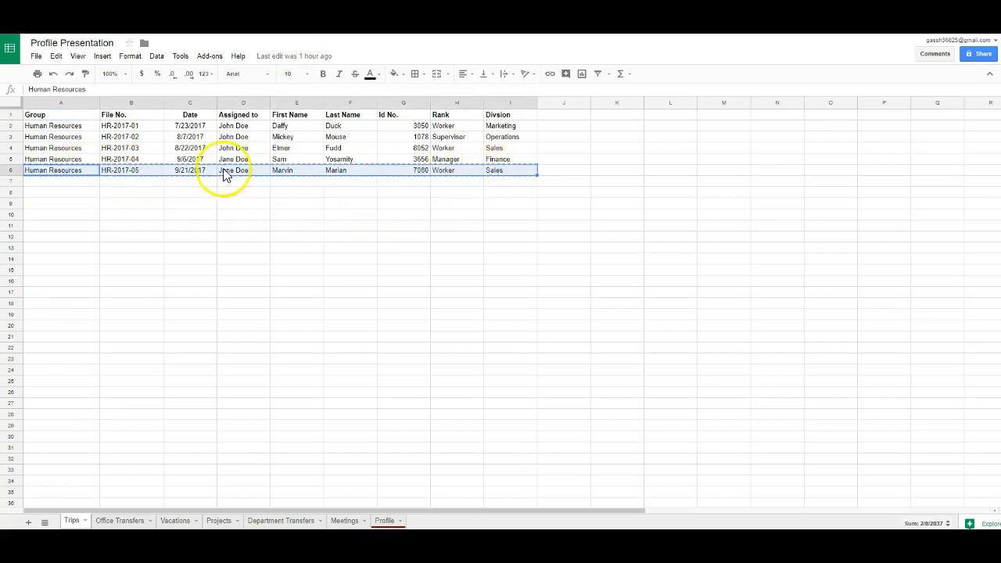
pyautogui.click(53, 183)
pyautogui.hotkey('ctrl', 'v')
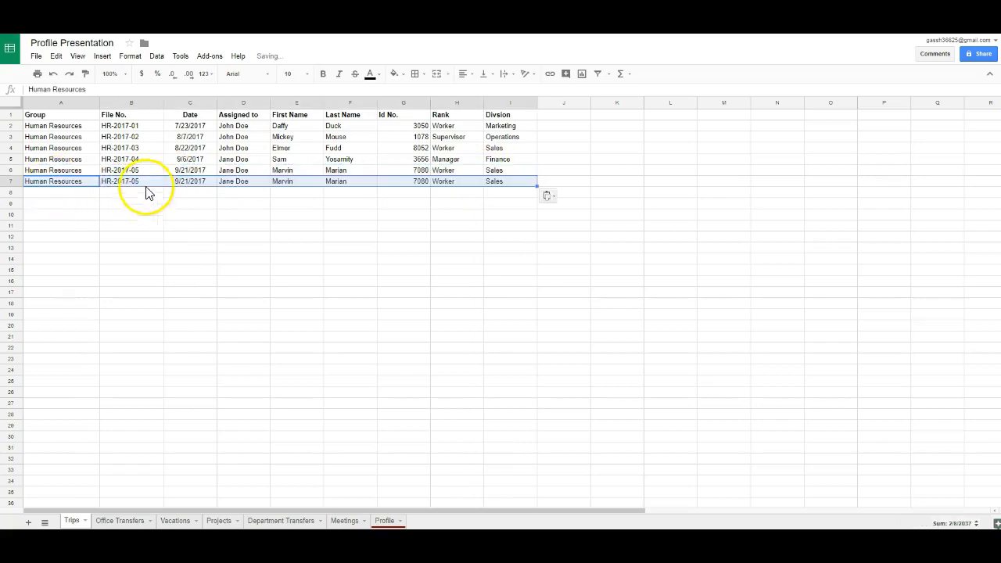
# Step: In row 7 of the Trips sheet, set File No. to HR-2017-06 and edit the first and last names
pyautogui.click(146, 183)
pyautogui.click(94, 89)
pyautogui.press('BackSpace')
pyautogui.write('6')
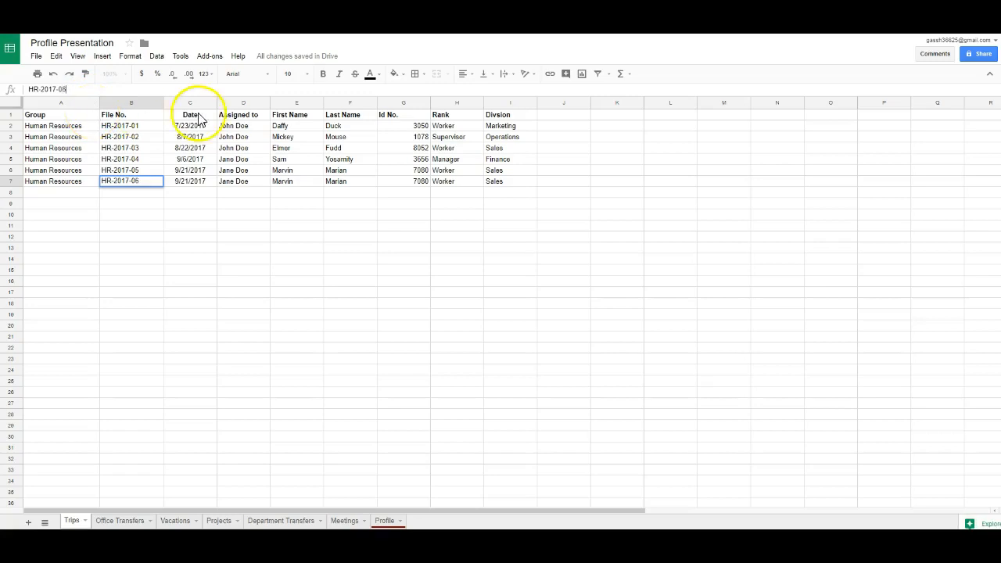
pyautogui.click(297, 190)
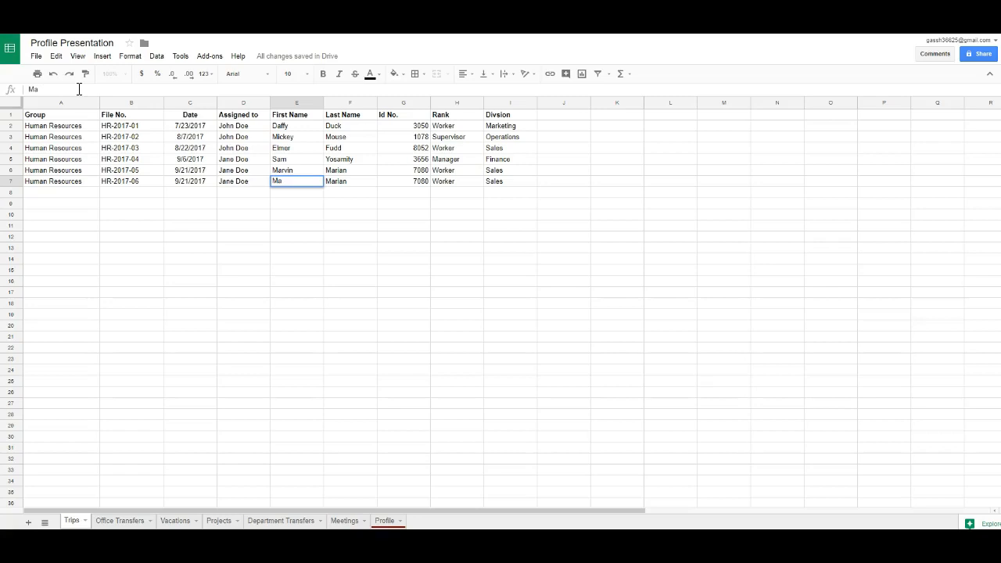
pyautogui.click(347, 184)
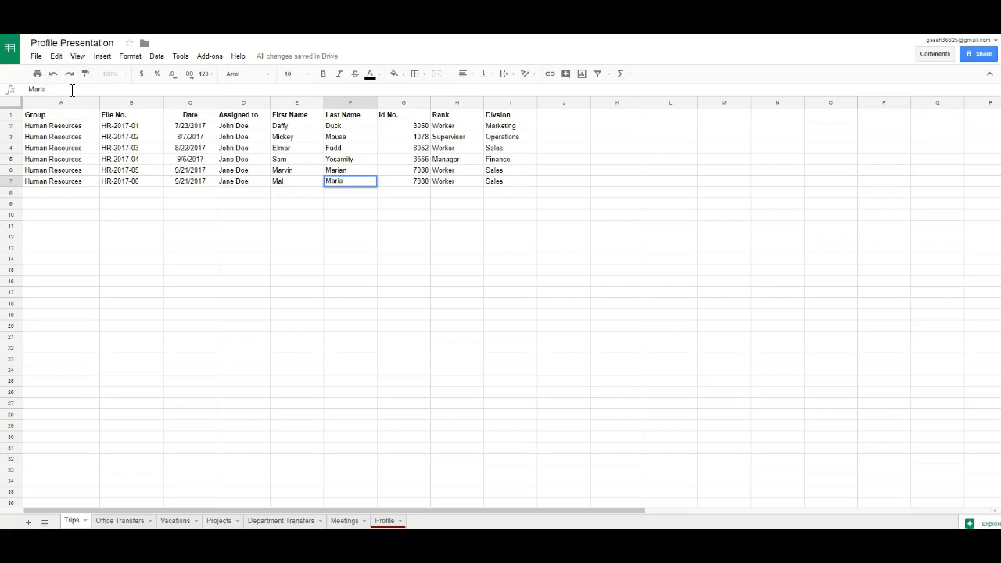
pyautogui.write('a')
pyautogui.click(395, 205)
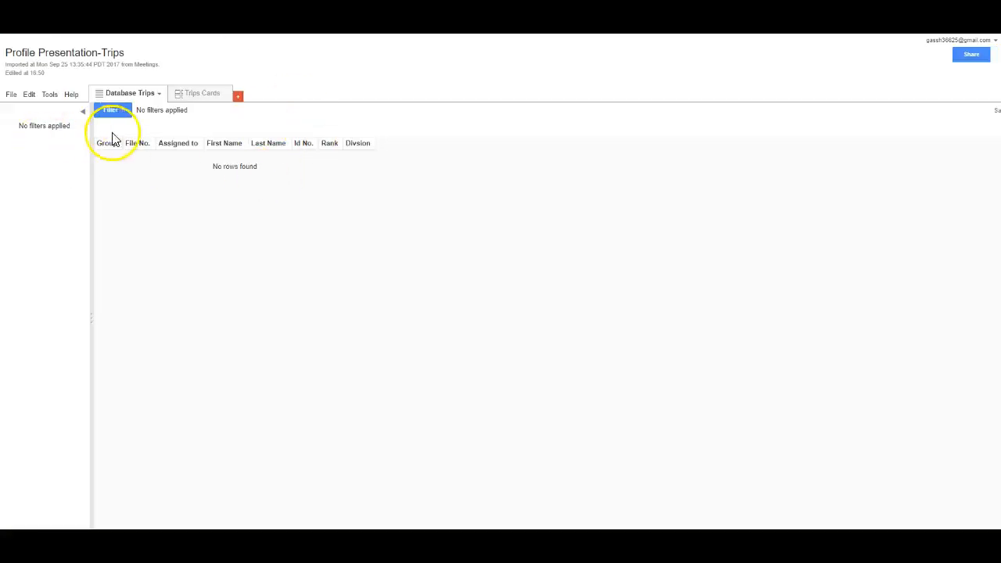
# Step: Switch to Profile Presentation-Trips and import the updated Trips sheet rows into it with the matching columns selected
pyautogui.click(11, 95)
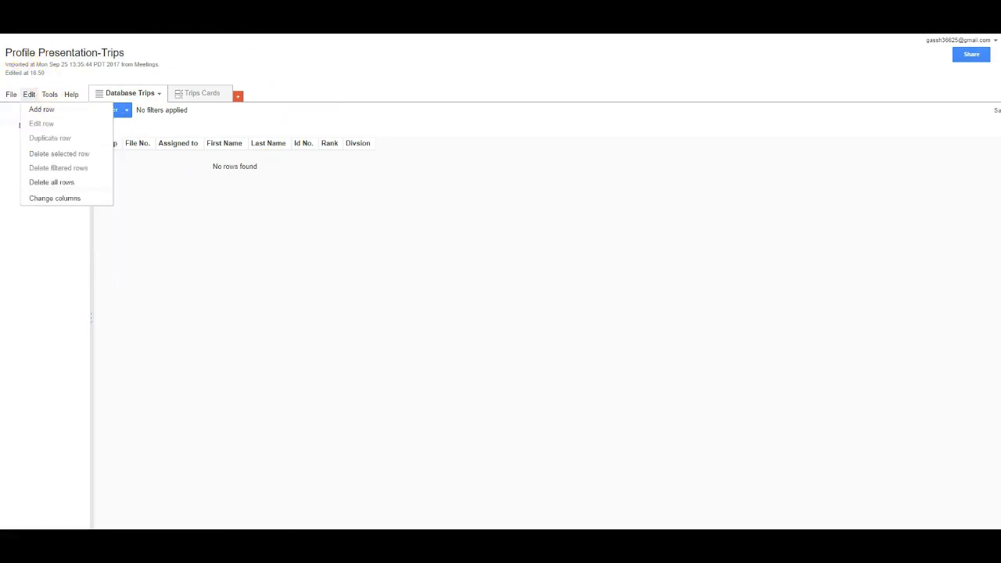
pyautogui.click(188, 14)
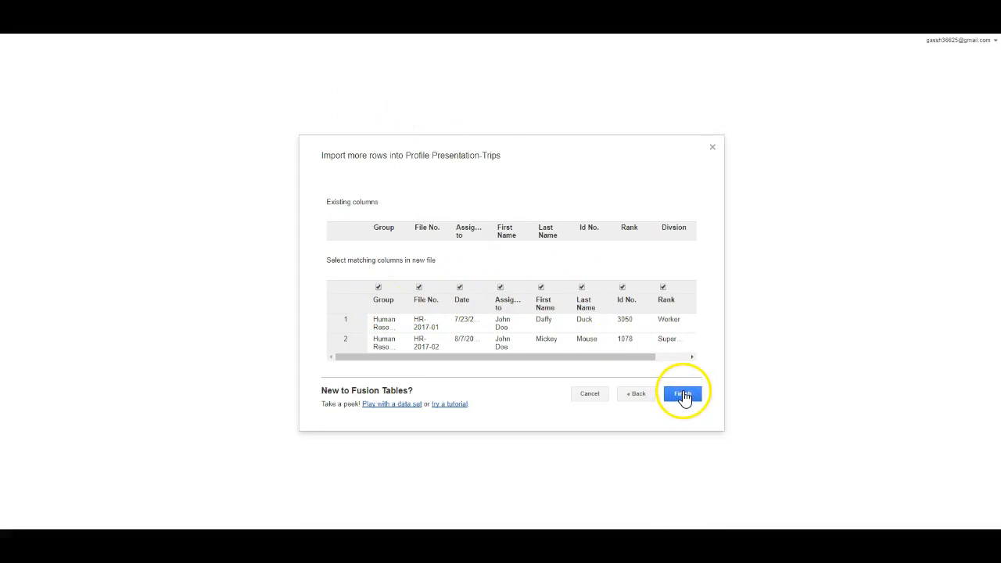
pyautogui.click(683, 396)
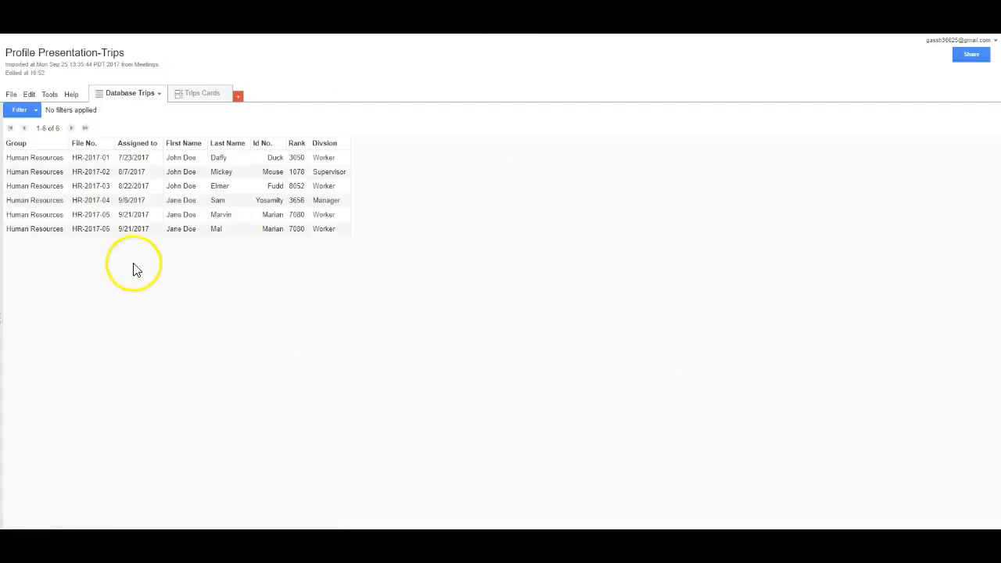
# Step: Review the row-editing options and the import dialog for Profile Presentation-Trips, and close the dialog without importing
pyautogui.moveTo(128, 226)
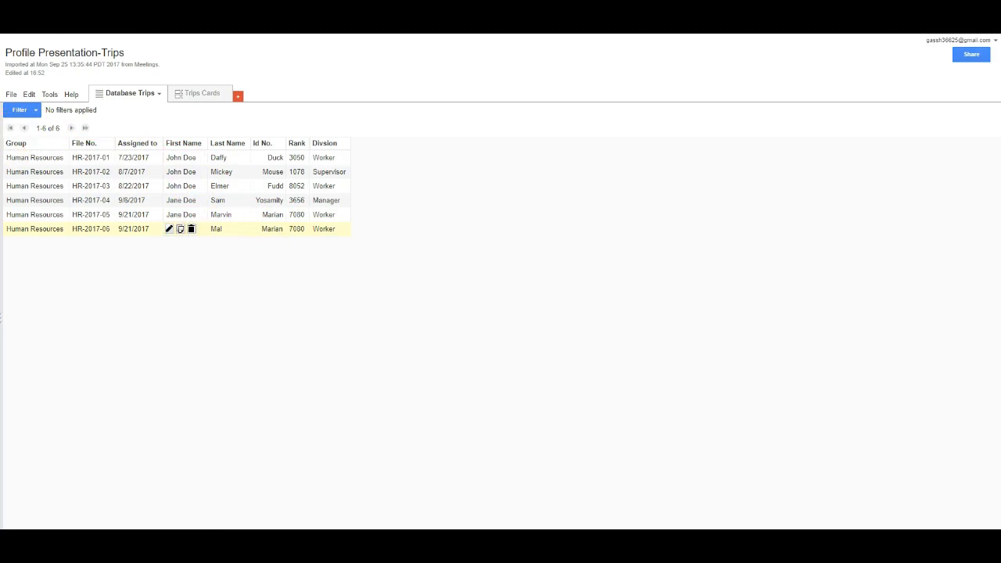
pyautogui.moveTo(9, 133); pyautogui.dragTo(82, 143)
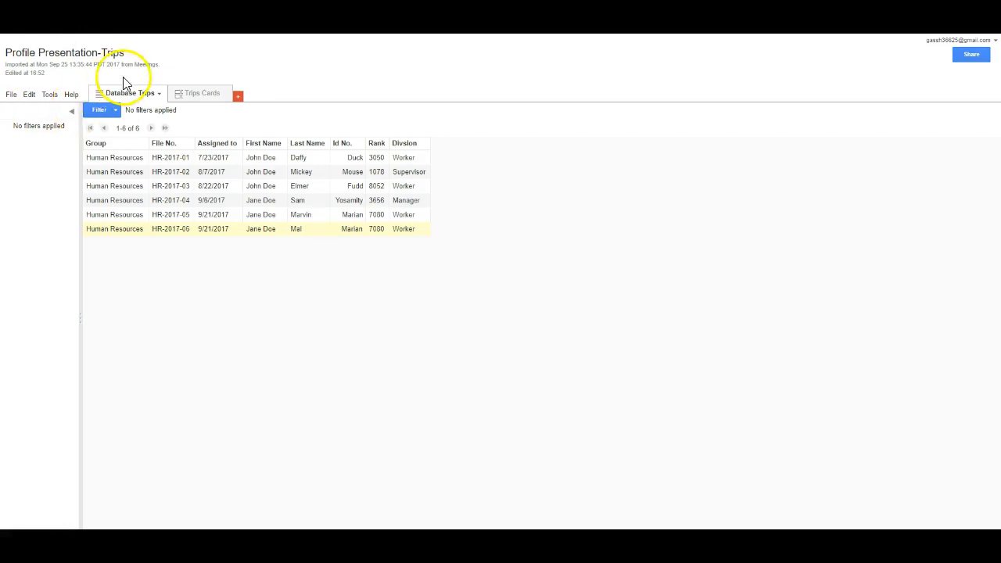
pyautogui.click(29, 95)
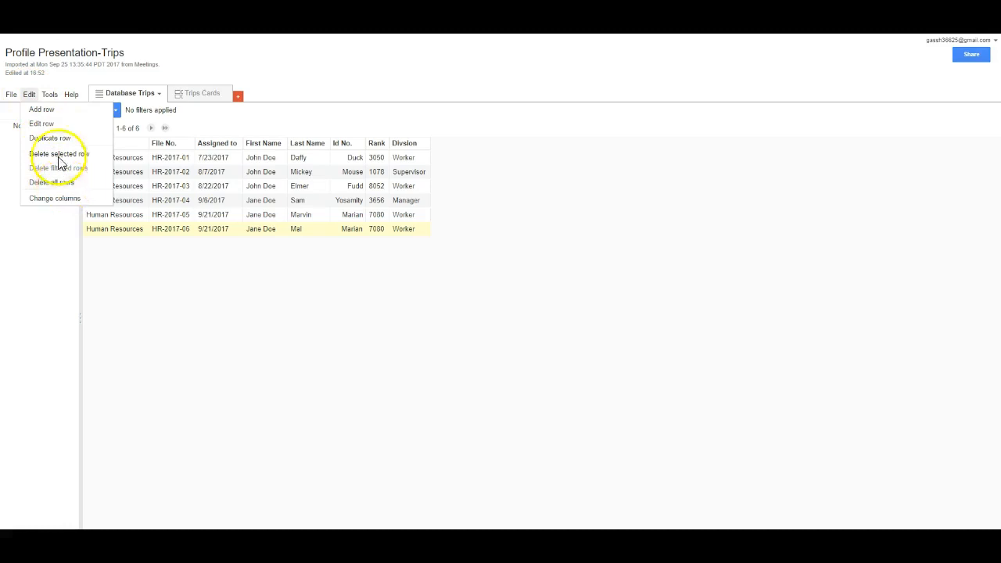
pyautogui.moveTo(50, 94)
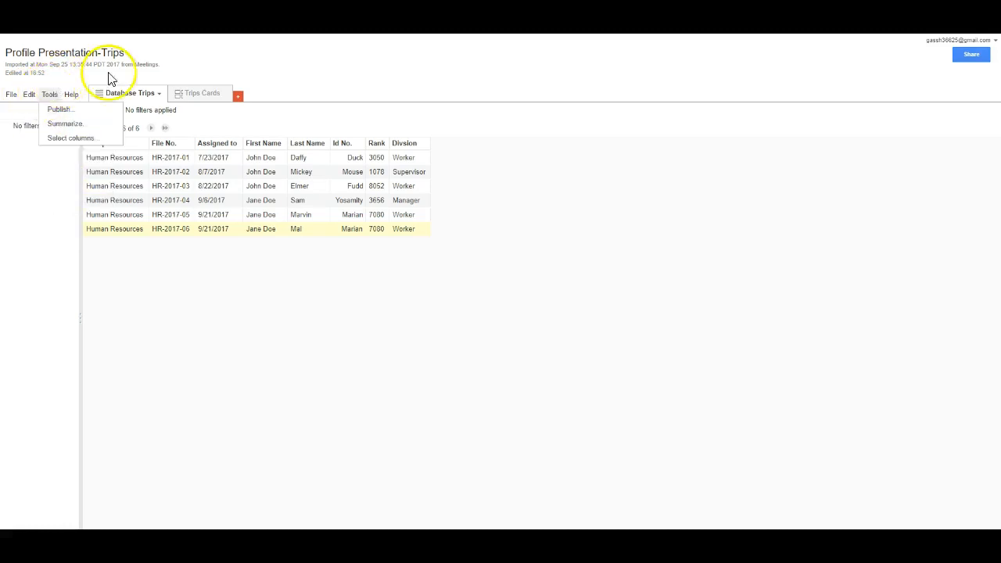
pyautogui.click(7, 96)
pyautogui.click(11, 96)
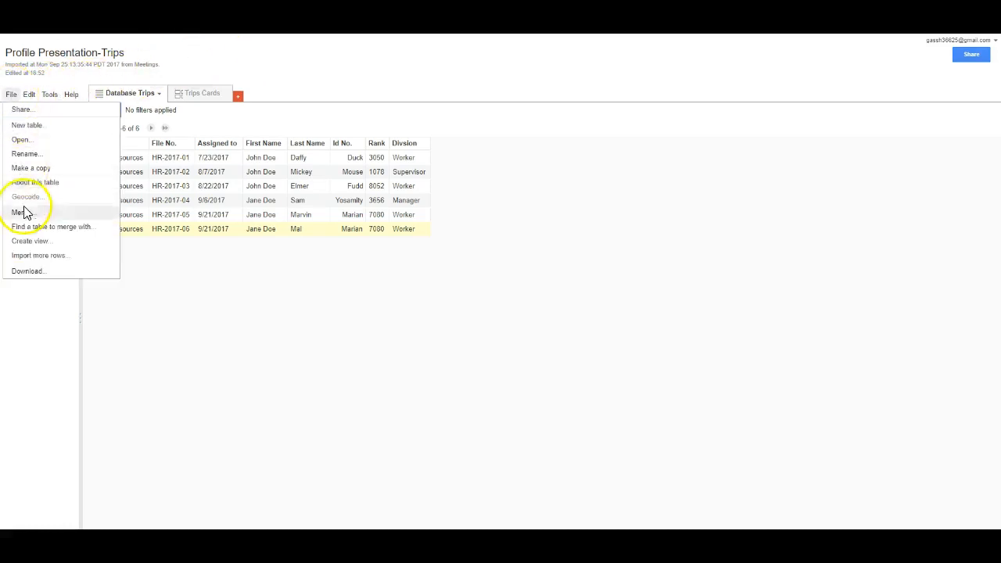
pyautogui.click(36, 259)
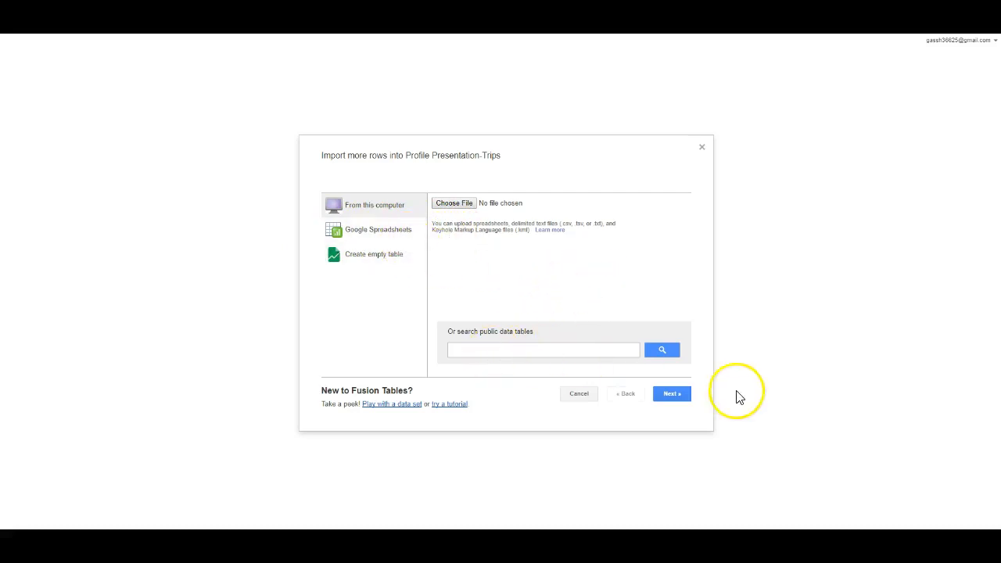
pyautogui.click(581, 395)
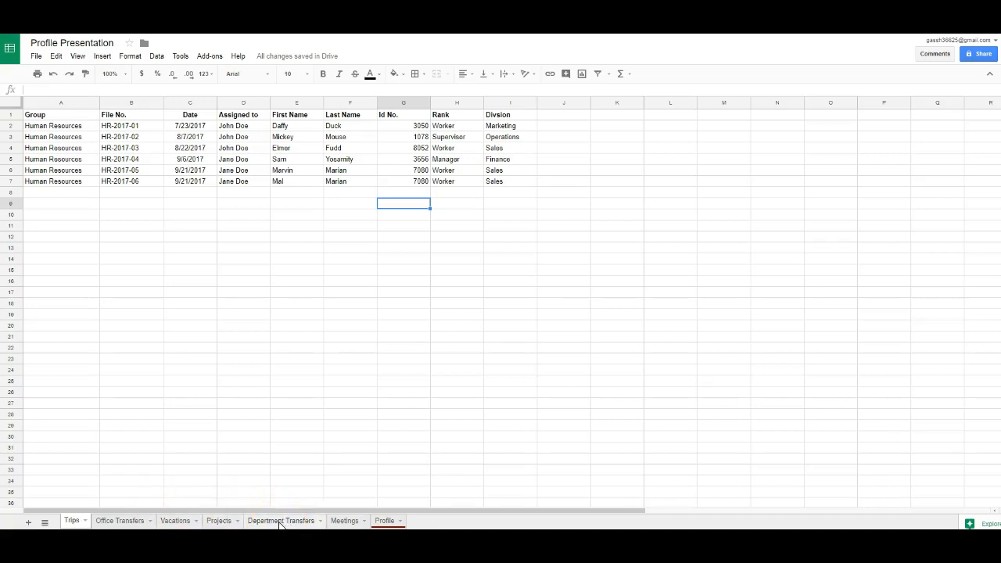
# Step: Switch to the Profile Presentation spreadsheet and move the Department Transfers sheet ahead of all other sheets
pyautogui.moveTo(283, 523); pyautogui.dragTo(93, 505)
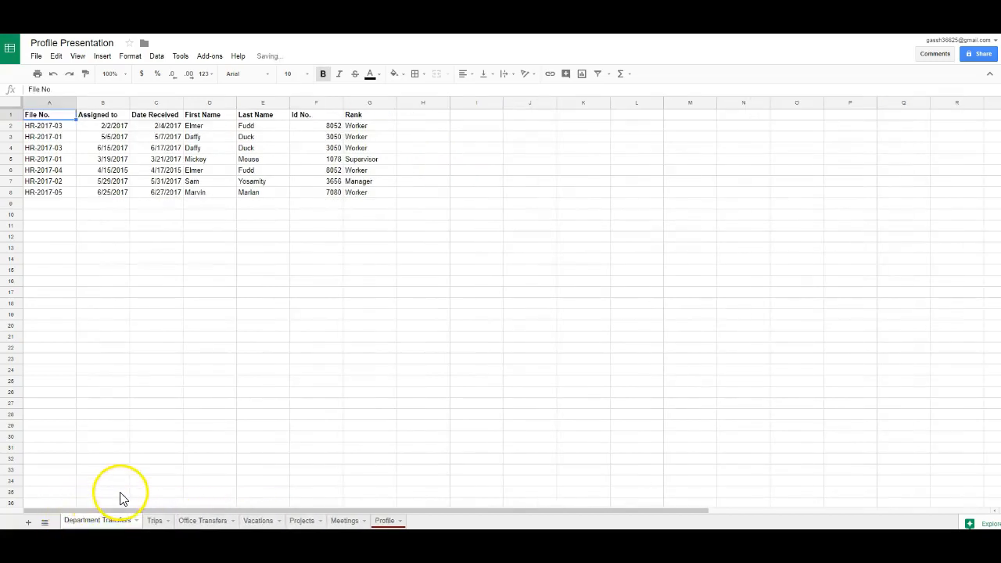
pyautogui.click(113, 338)
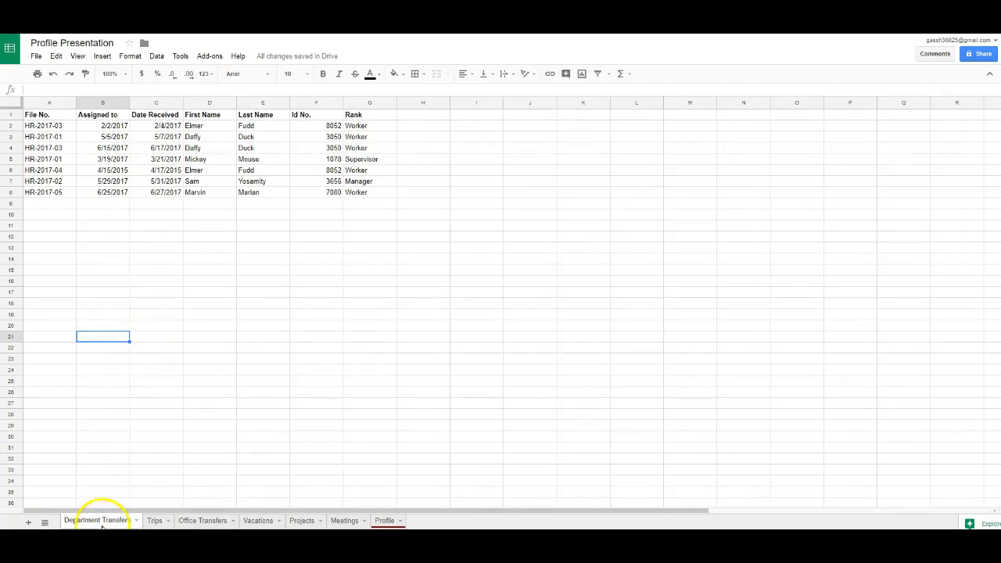
# Step: Look through the Trips, Office Transfers, Vacations, Projects and Department Transfers sheets, and try to reorder the Trips sheet
pyautogui.click(157, 520)
pyautogui.click(196, 520)
pyautogui.click(257, 520)
pyautogui.click(301, 519)
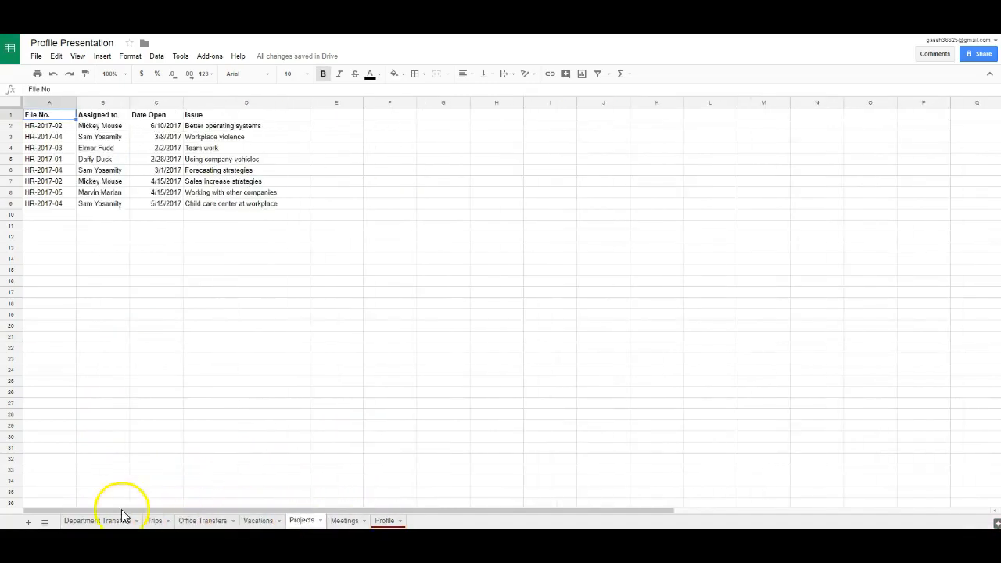
pyautogui.click(98, 520)
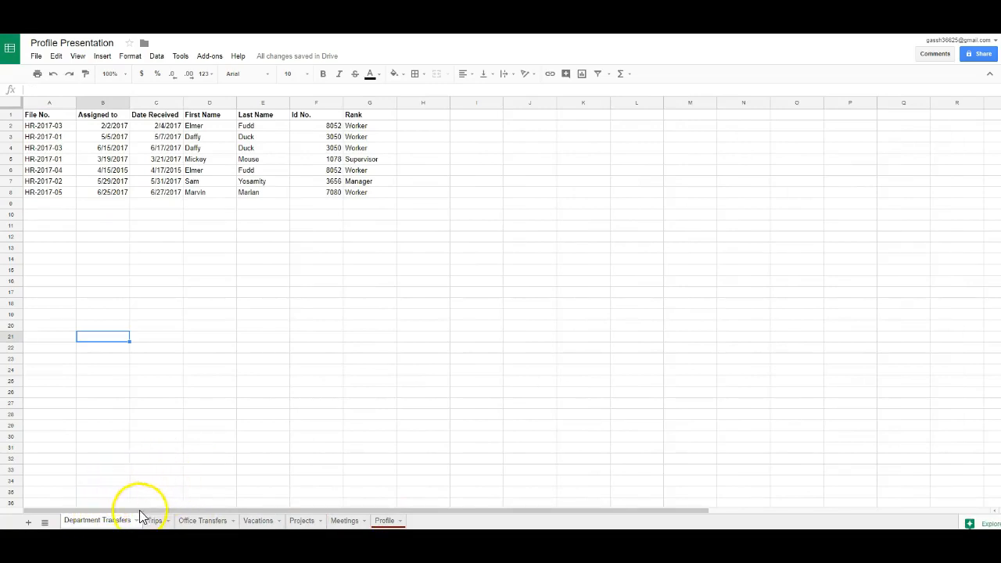
pyautogui.moveTo(154, 520); pyautogui.dragTo(69, 519)
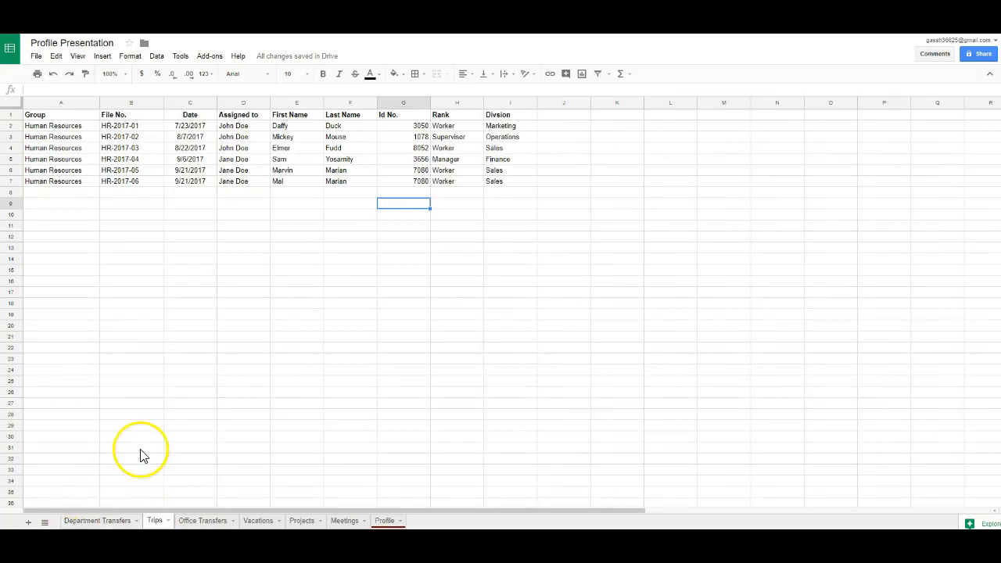
pyautogui.moveTo(162, 520); pyautogui.dragTo(191, 520)
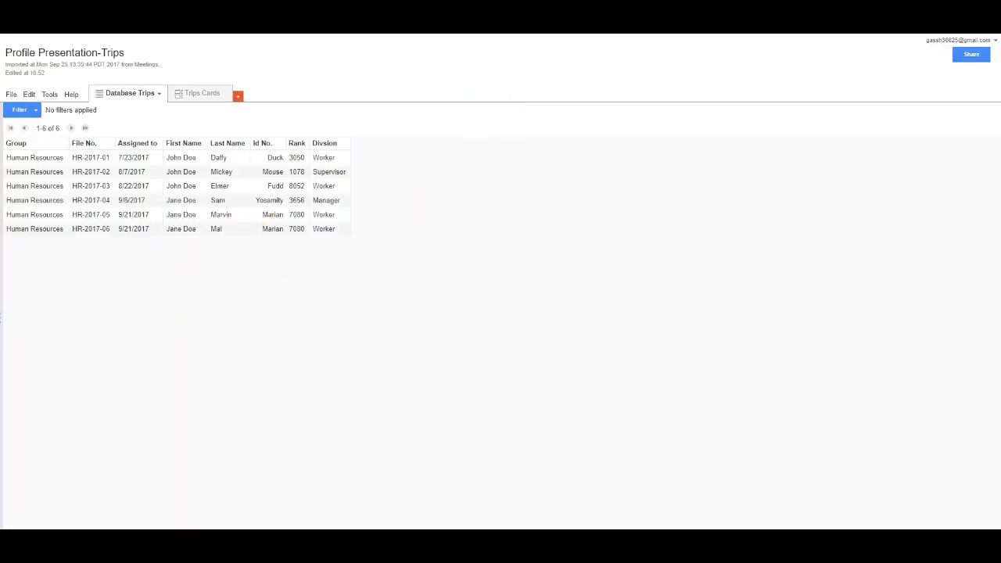
# Step: Switch back to Profile Presentation-Trips, widen the filter area and filter the Database Trips rows to Rank 7080
pyautogui.moveTo(4, 221); pyautogui.dragTo(129, 243)
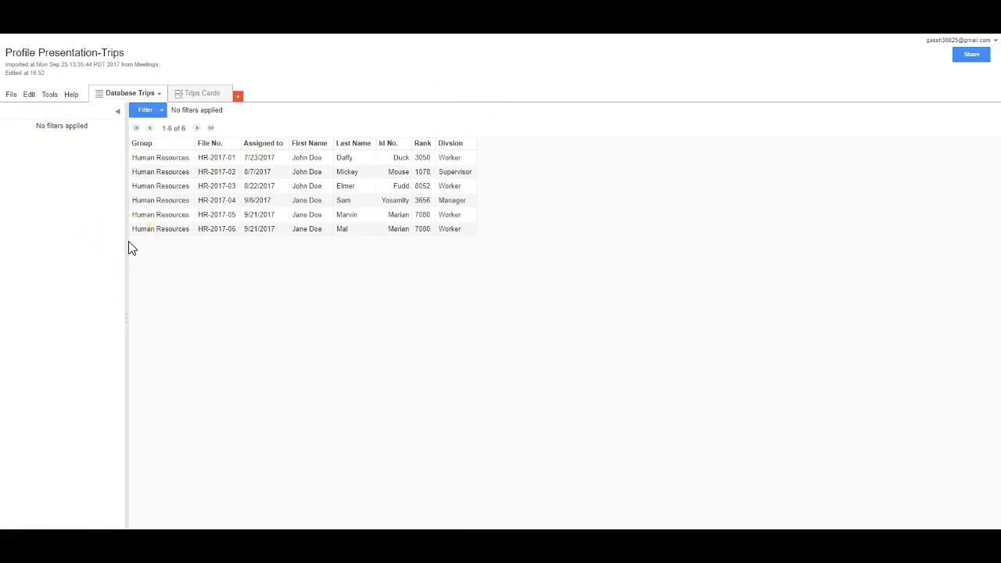
pyautogui.click(162, 113)
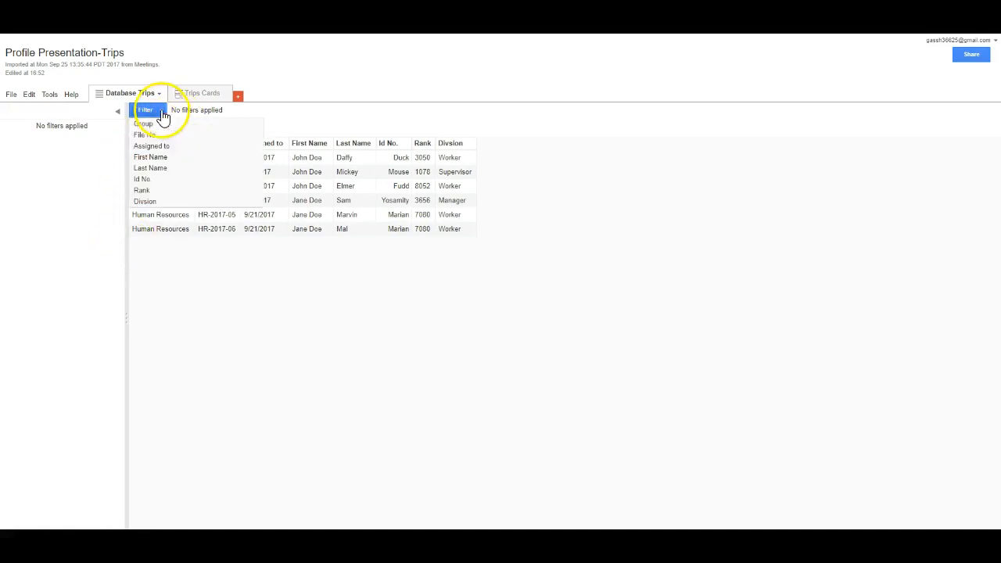
pyautogui.click(142, 191)
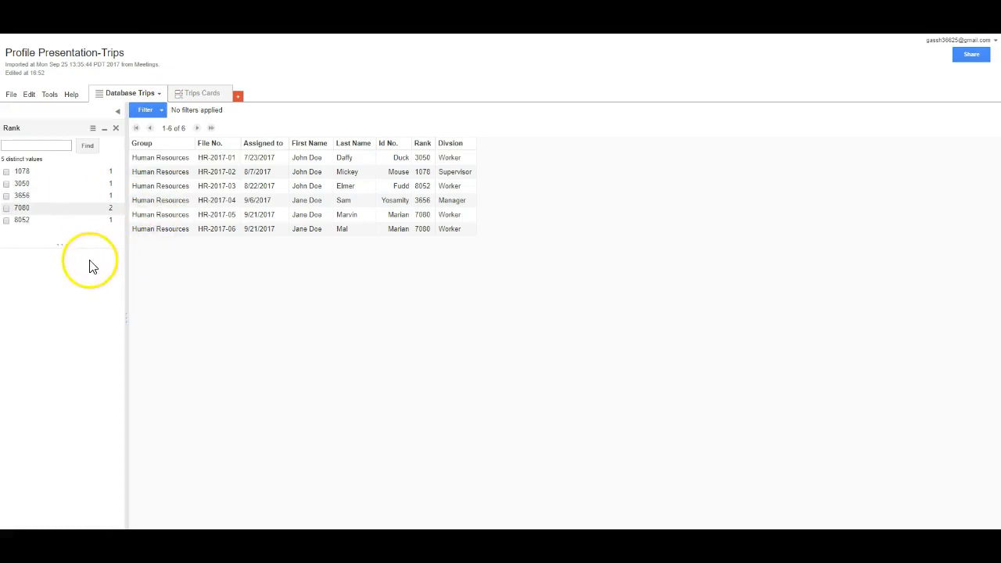
pyautogui.click(7, 207)
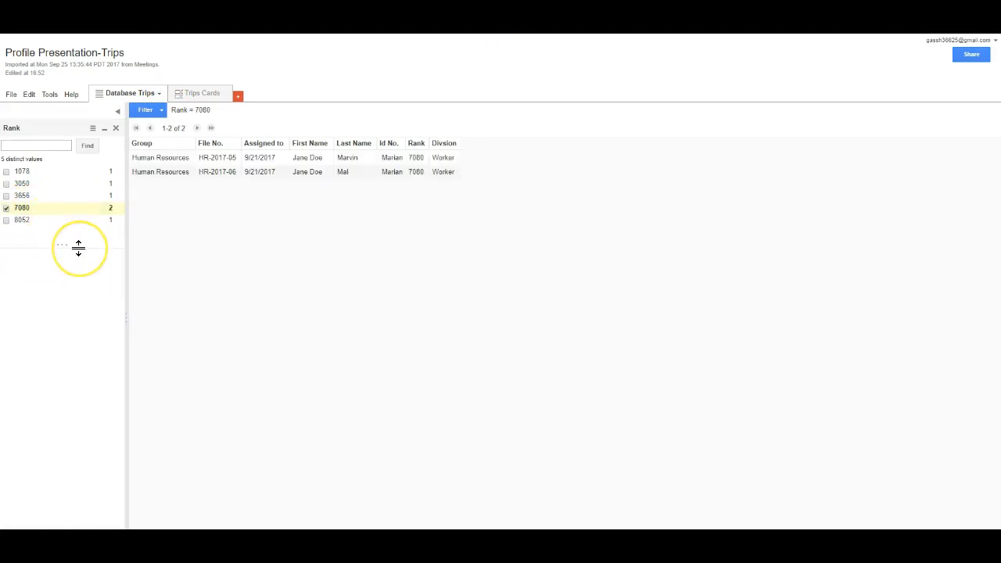
# Step: Look at the Trips Cards view and the layouts that can be added, and return to Database Trips
pyautogui.click(200, 97)
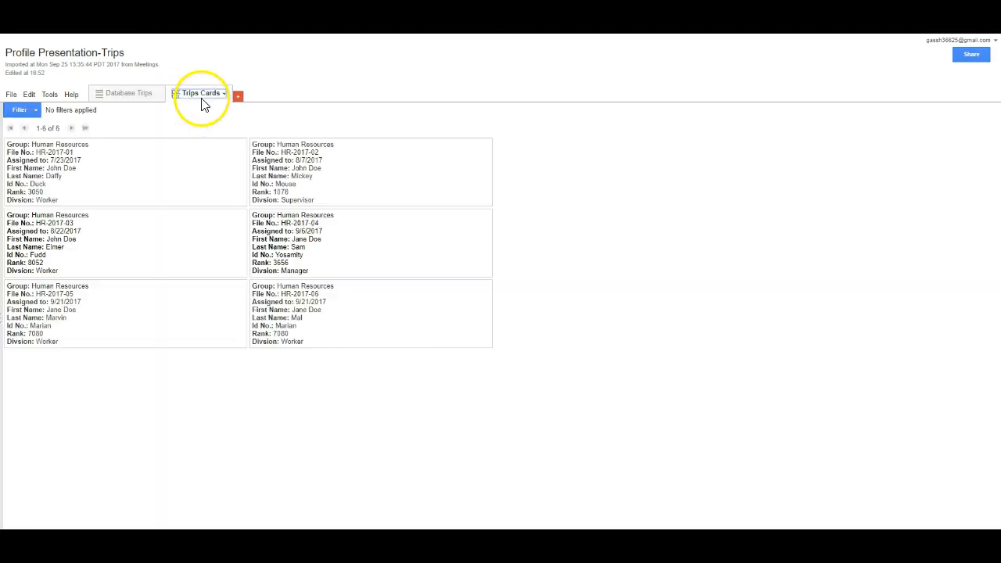
pyautogui.click(237, 96)
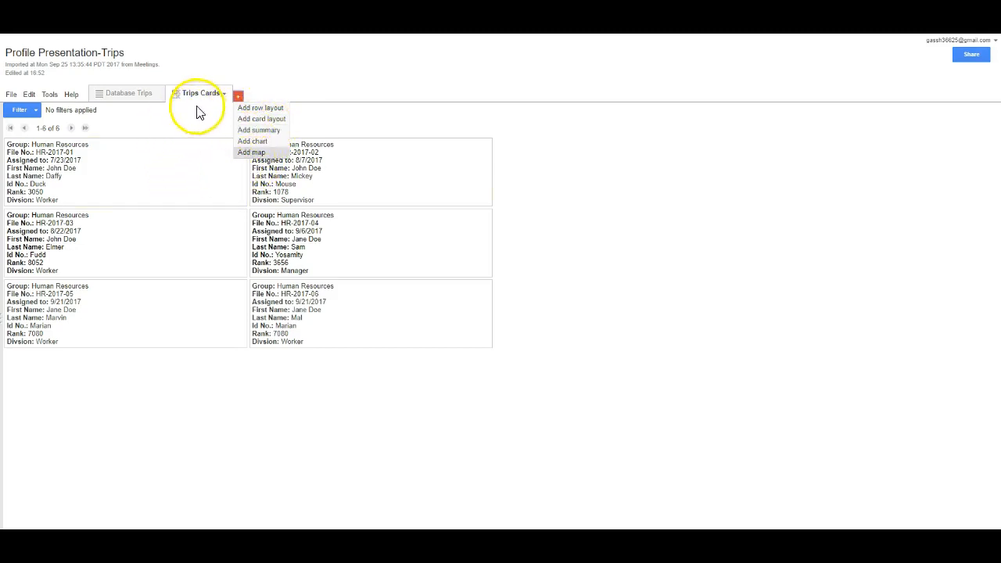
pyautogui.click(127, 95)
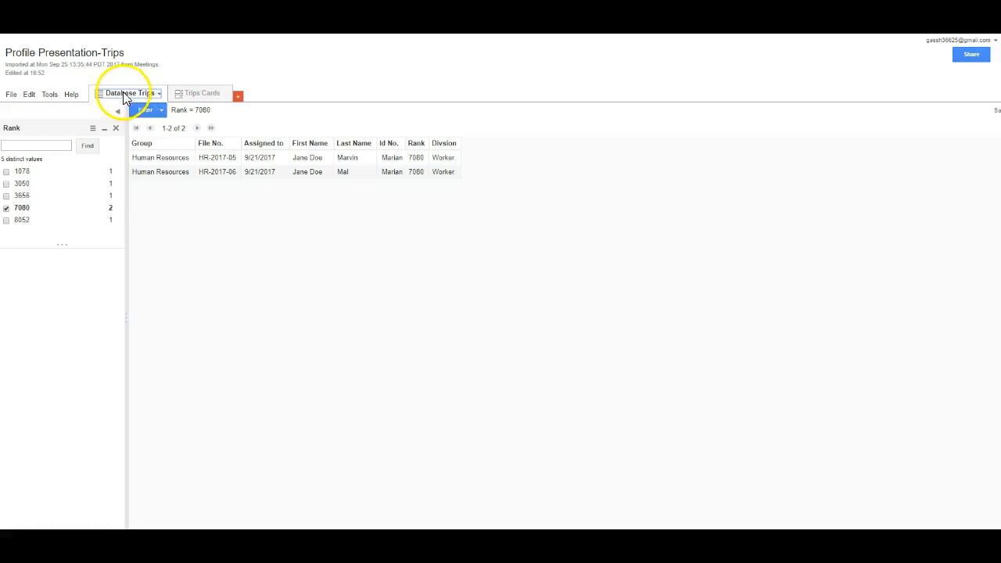
# Step: In Trips Cards, add filters for Id No. and Rank, and limit the cards to Ranks 7080, 8052 and 3656
pyautogui.click(205, 96)
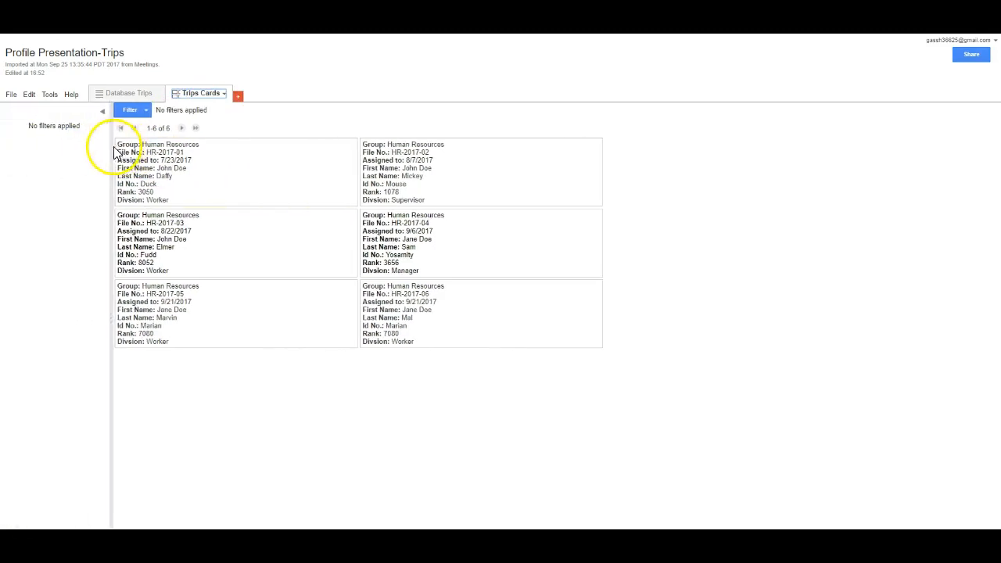
pyautogui.click(145, 111)
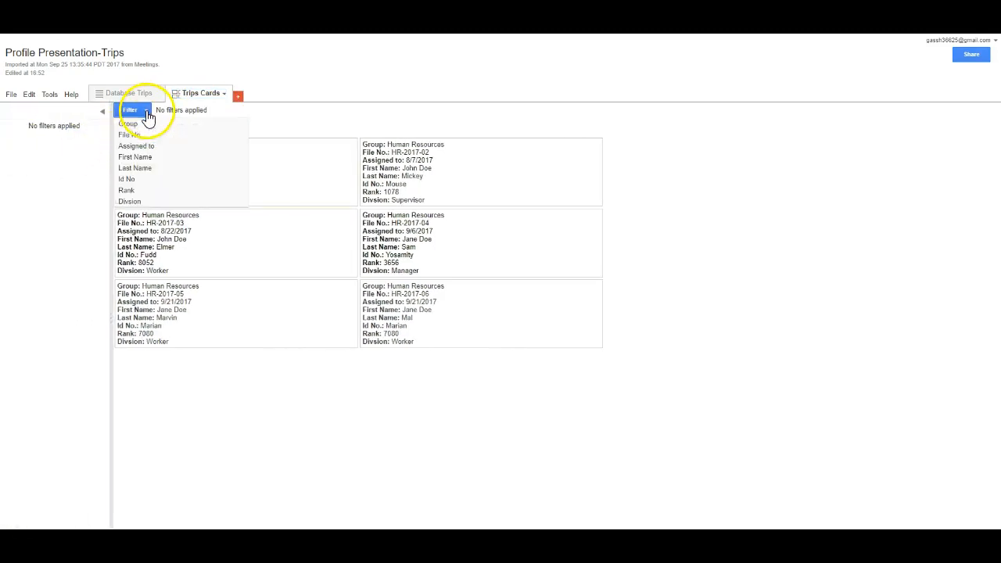
pyautogui.click(134, 180)
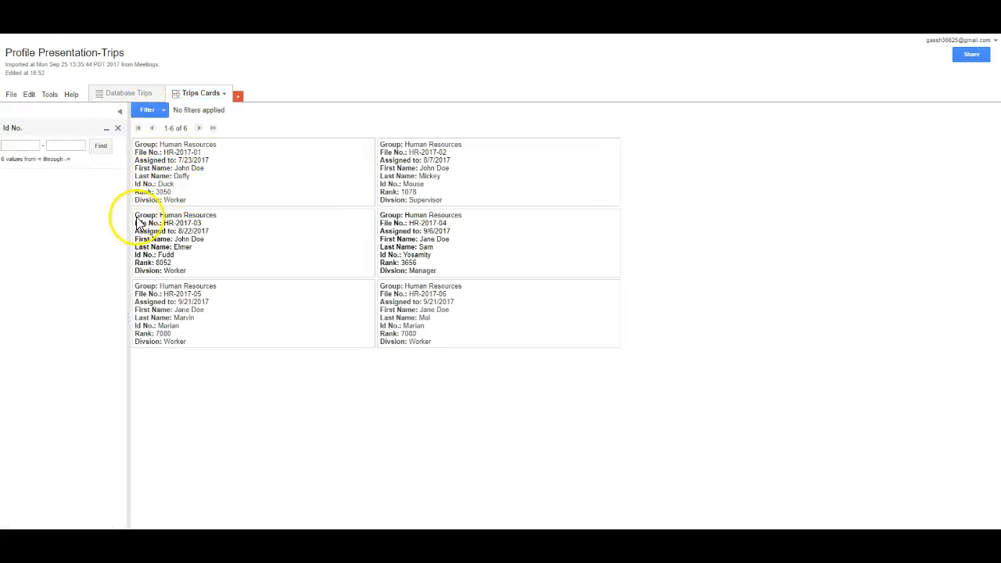
pyautogui.click(198, 115)
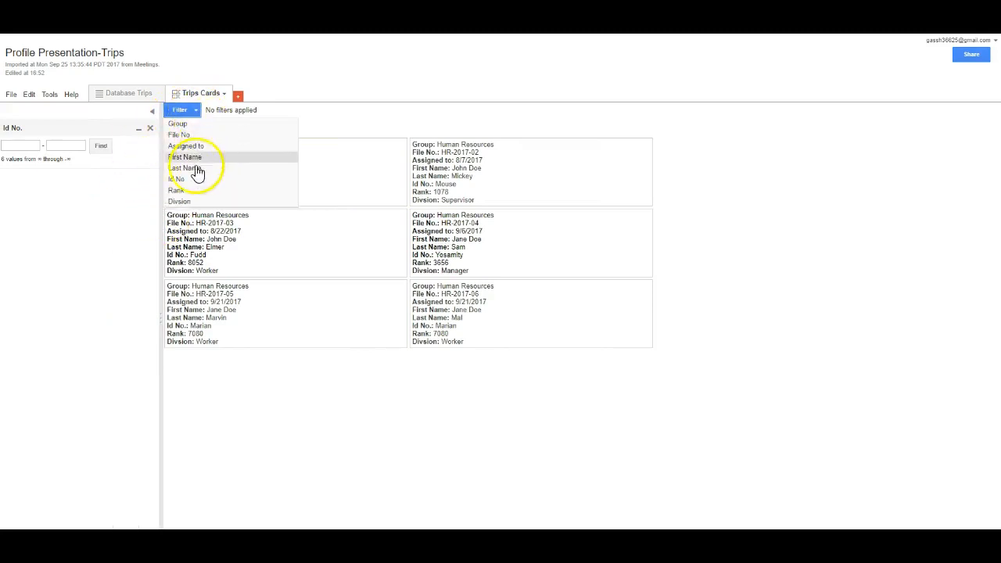
pyautogui.click(190, 192)
pyautogui.click(6, 257)
pyautogui.click(6, 269)
pyautogui.click(7, 245)
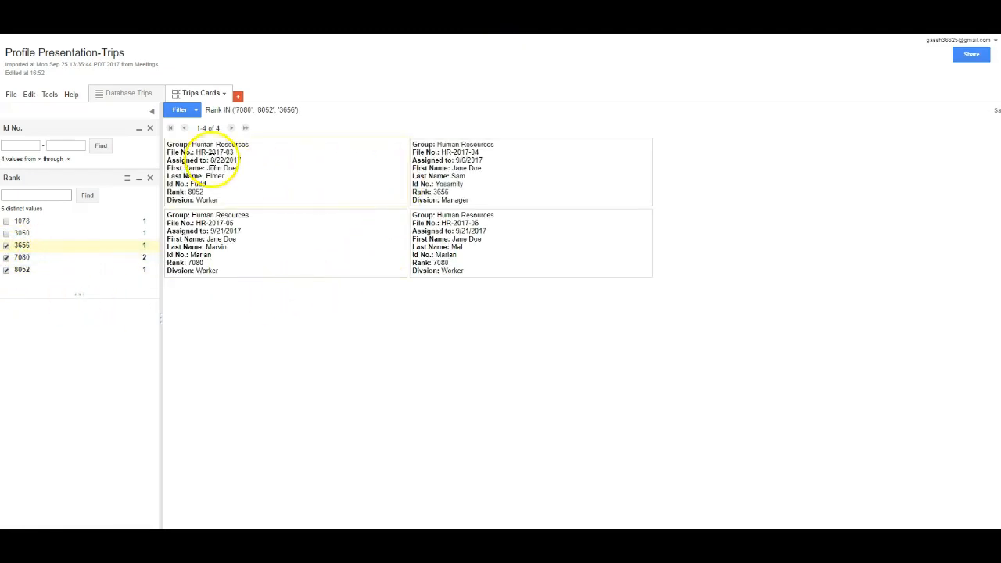
# Step: Change the card layout of Trips Cards to leave out Last Name and Id No., and save it
pyautogui.click(224, 93)
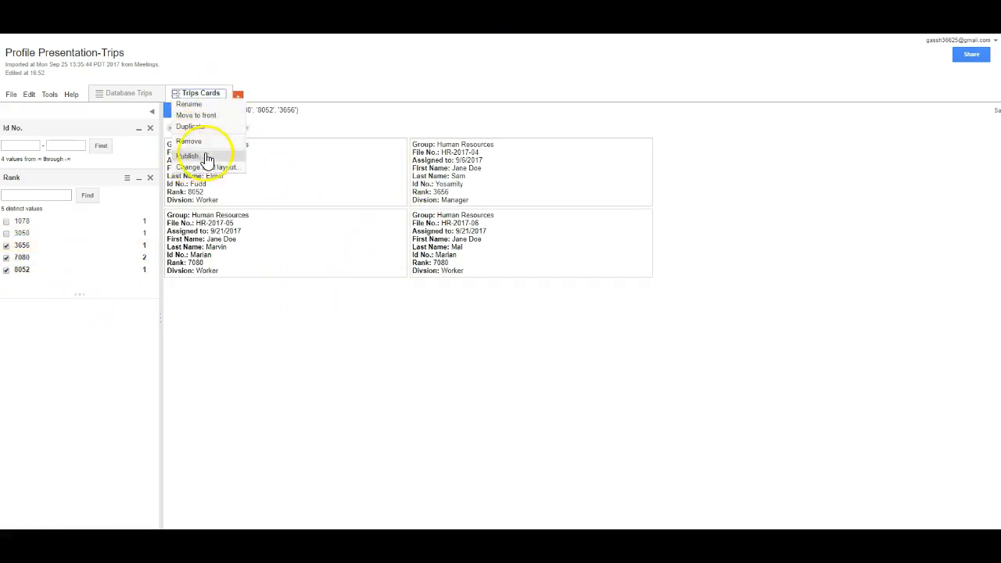
pyautogui.click(206, 167)
pyautogui.click(327, 242)
pyautogui.click(327, 256)
pyautogui.click(344, 435)
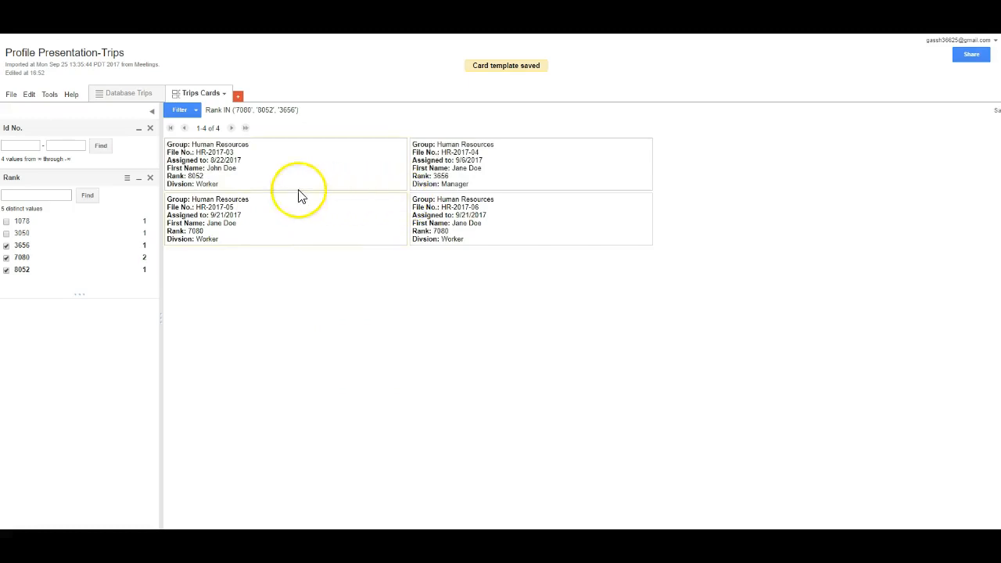
# Step: Remove the Rank and Id No. filters from Trips Cards and collapse the filter area
pyautogui.click(49, 94)
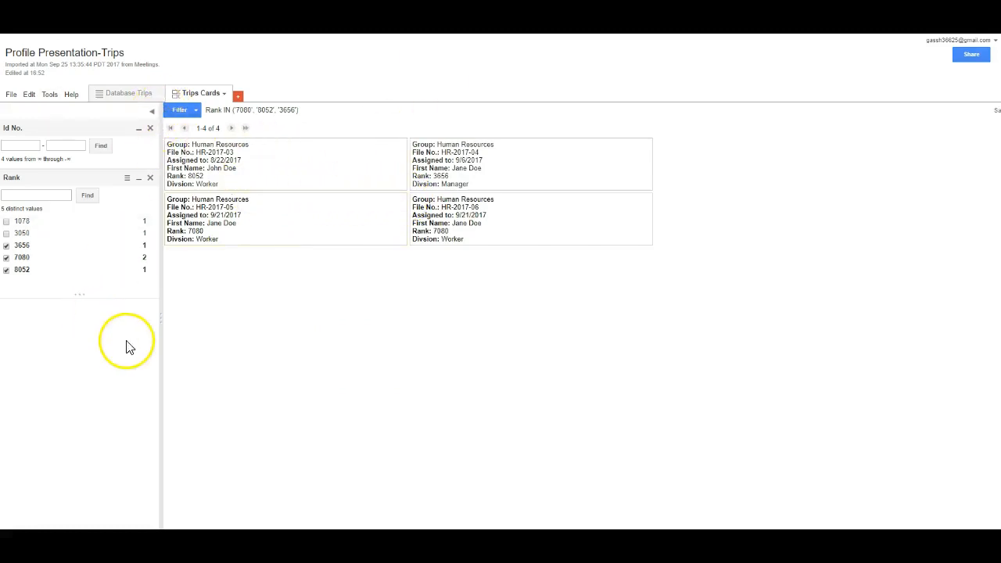
pyautogui.click(150, 178)
pyautogui.click(150, 129)
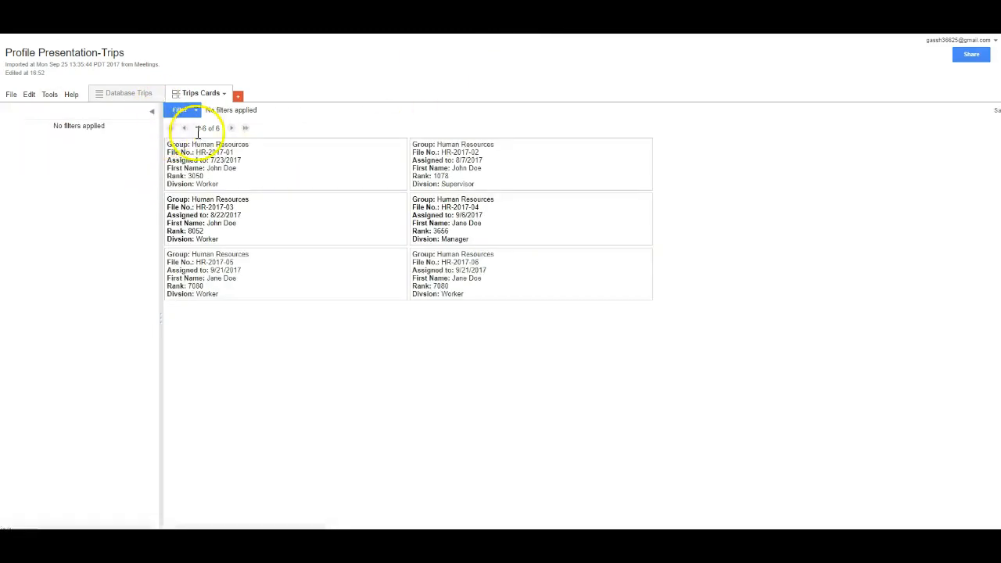
pyautogui.click(152, 112)
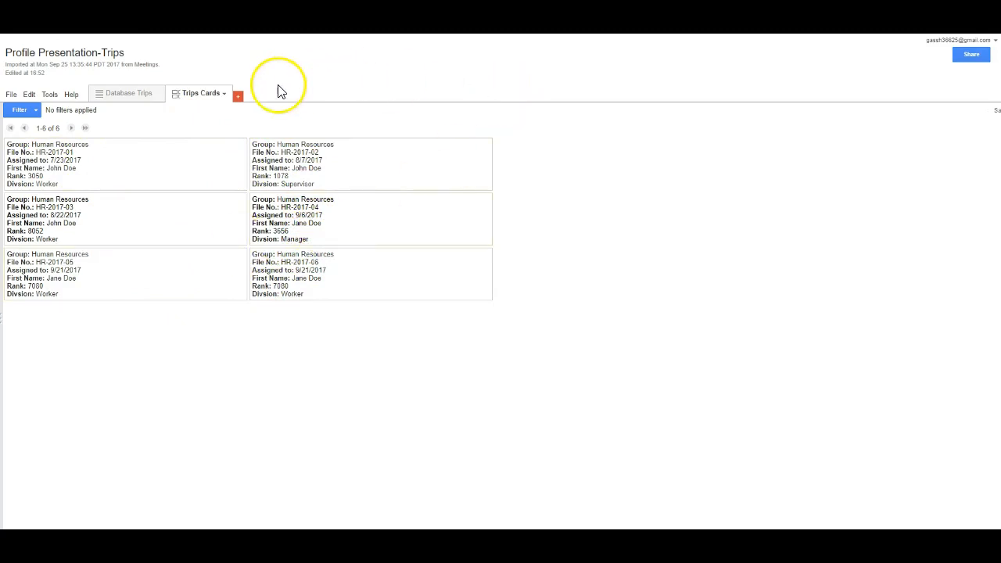
# Step: Look over the available table commands, preview the Trips Cards page for printing and cancel the print
pyautogui.click(13, 96)
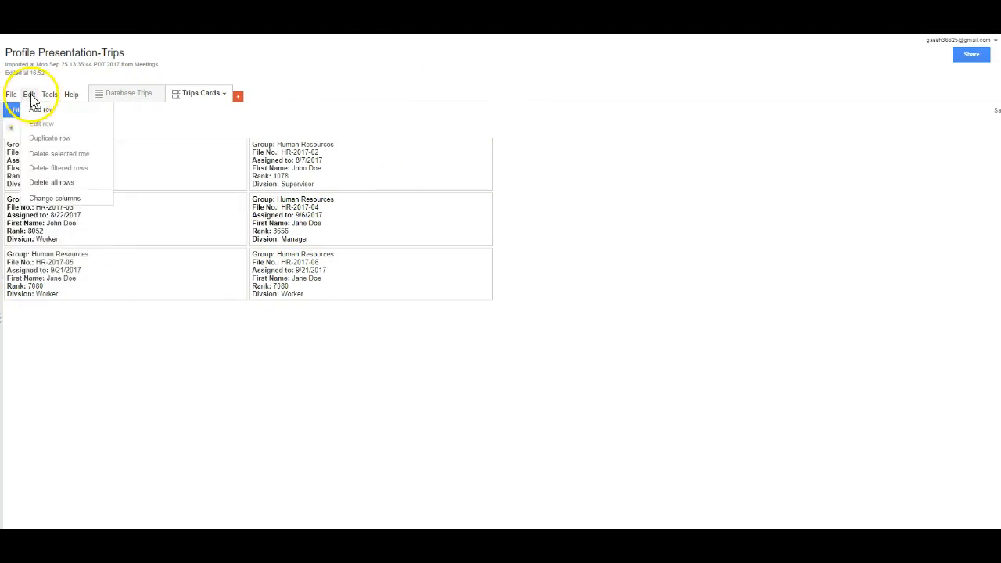
pyautogui.moveTo(53, 97)
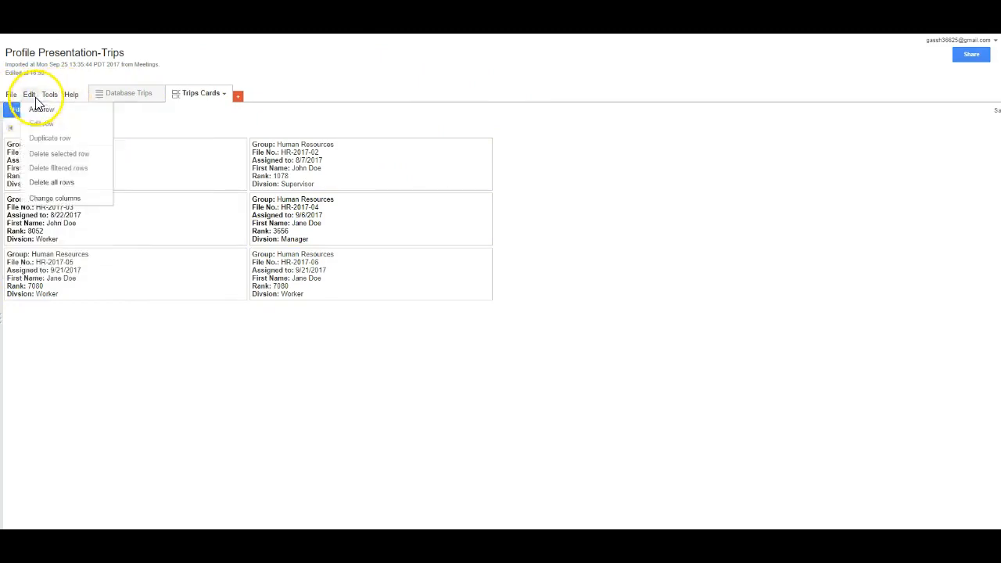
pyautogui.rightClick(448, 75)
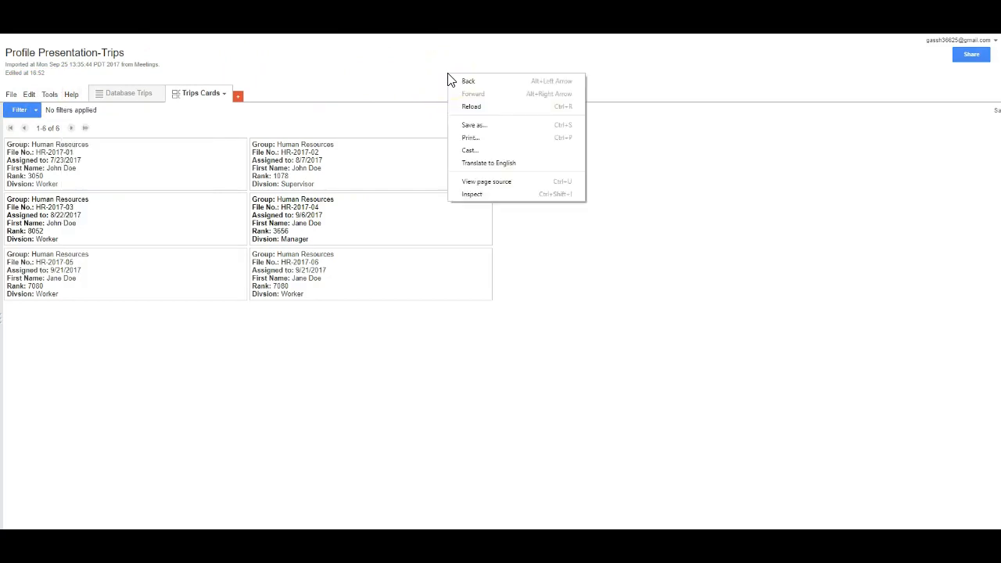
pyautogui.click(480, 143)
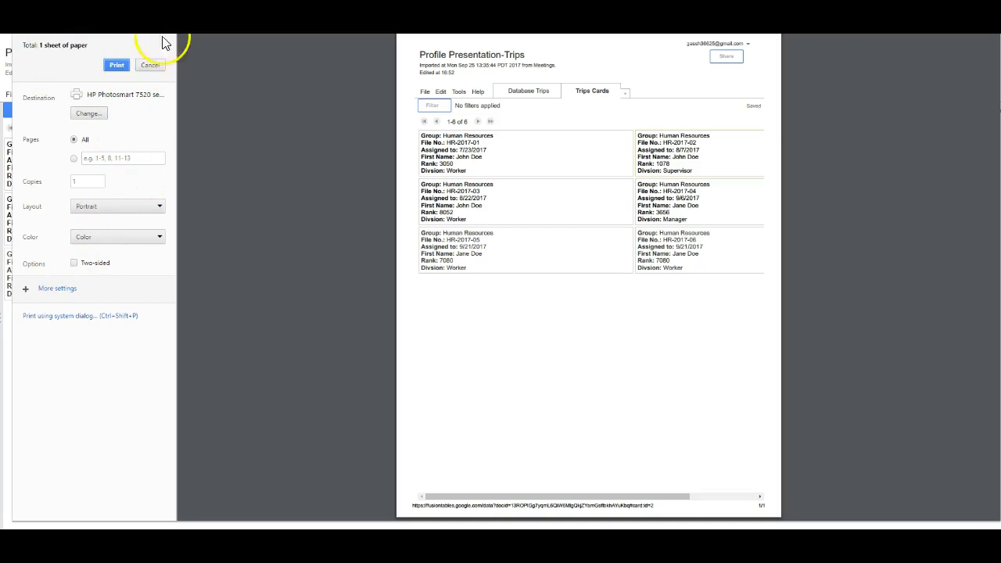
pyautogui.click(151, 66)
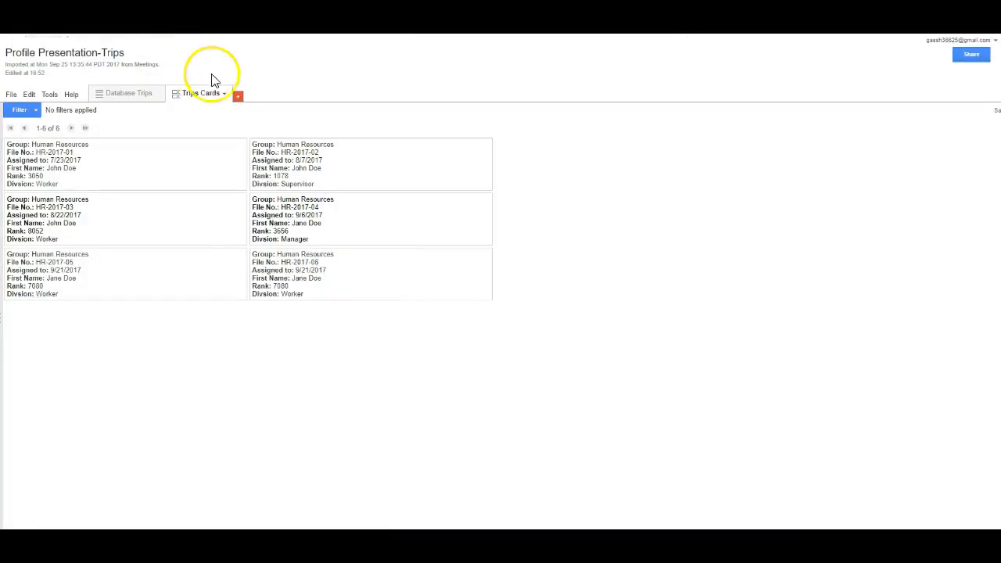
# Step: In Database Trips, add 8052 to the Rank filter, preview the filtered rows for printing and cancel the print
pyautogui.click(129, 94)
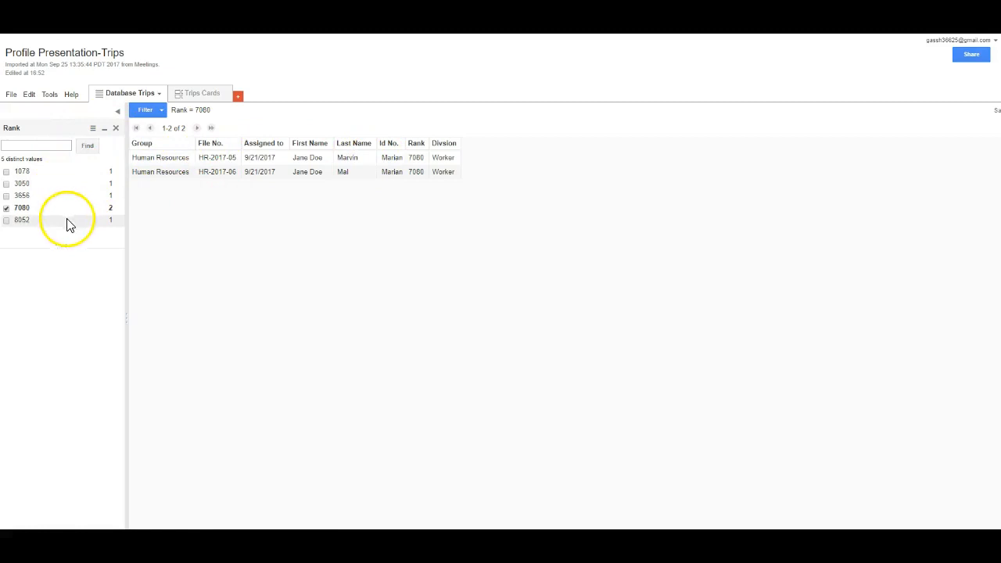
pyautogui.click(6, 221)
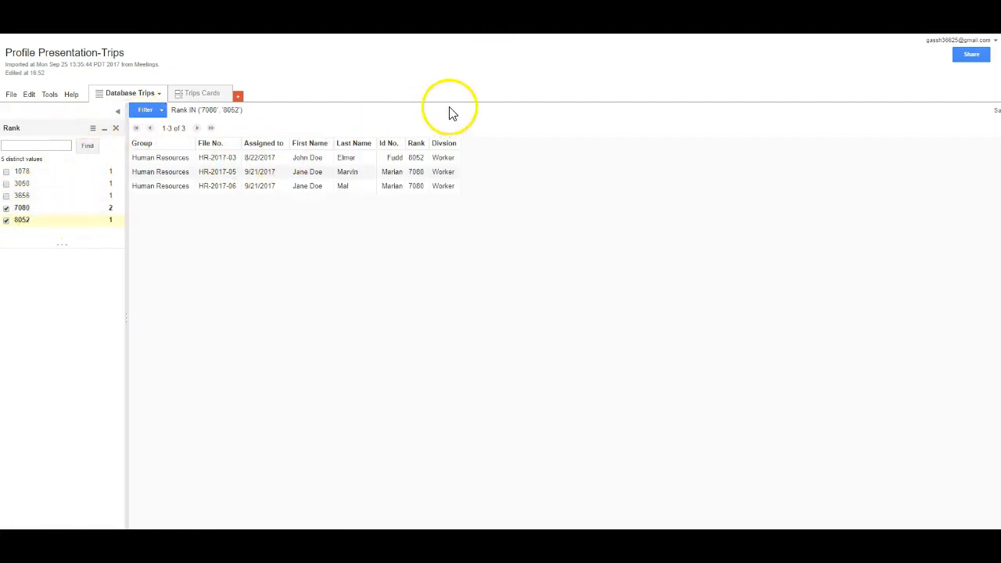
pyautogui.rightClick(522, 75)
pyautogui.click(543, 133)
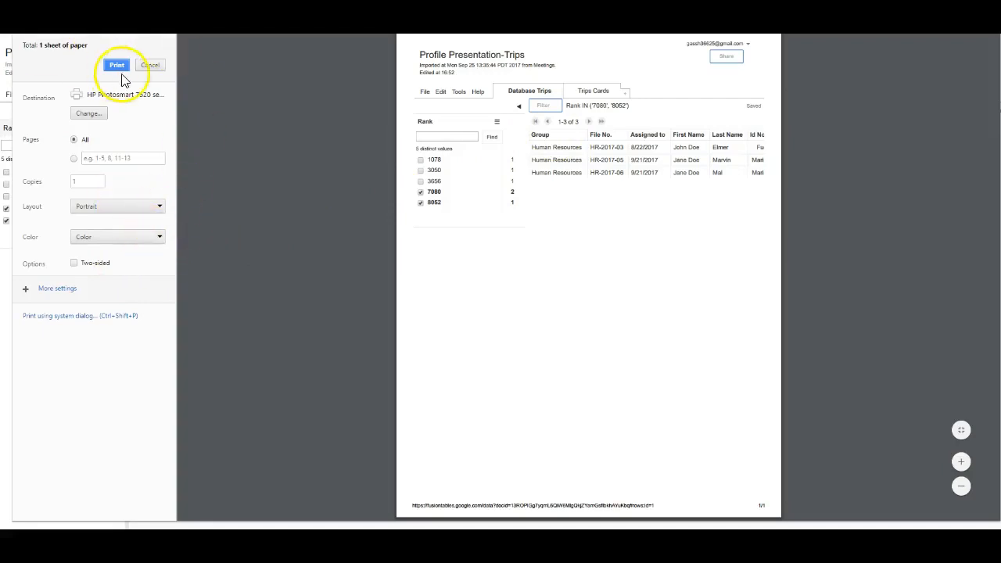
pyautogui.click(149, 67)
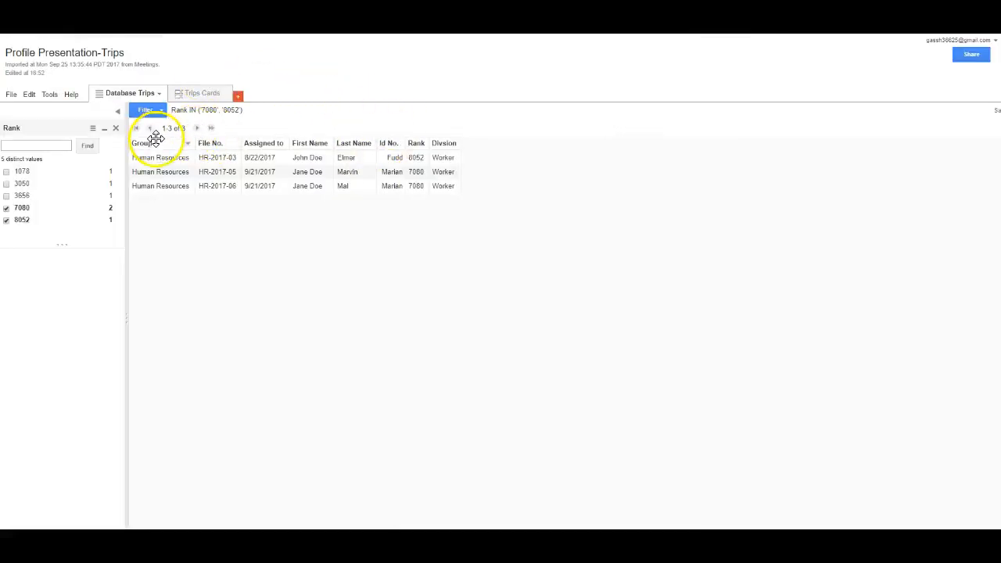
pyautogui.moveTo(458, 193); pyautogui.dragTo(124, 133)
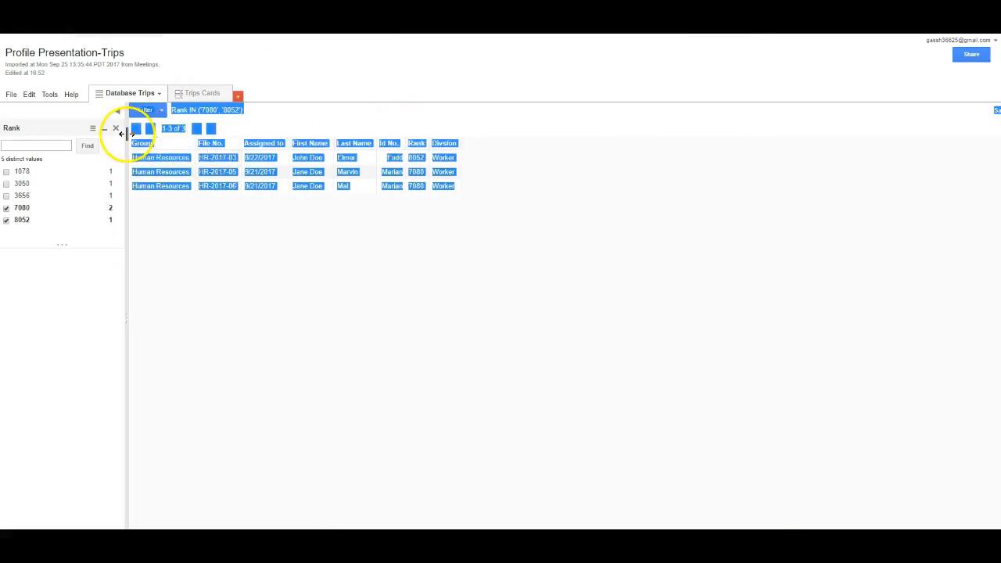
pyautogui.click(503, 198)
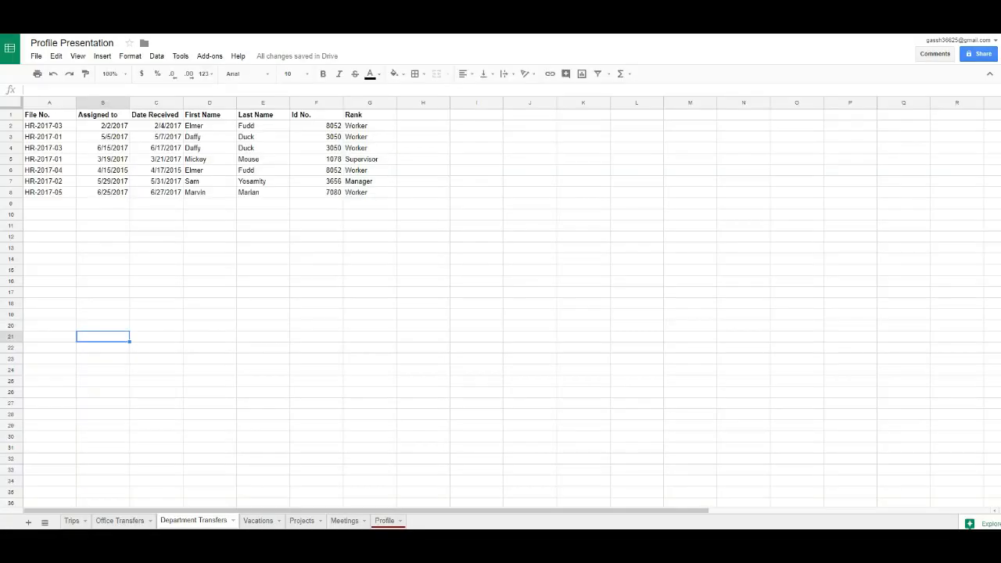
# Step: Show the Profile sheet of the Profile Presentation spreadsheet, and minimise the Rank filter and collapse the filter area in Database Trips
pyautogui.click(384, 521)
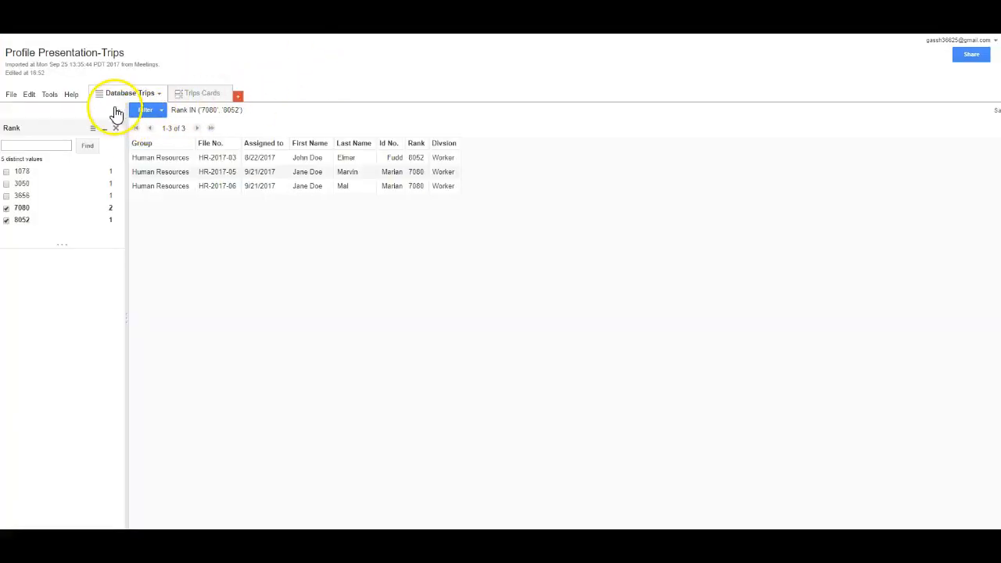
pyautogui.click(116, 113)
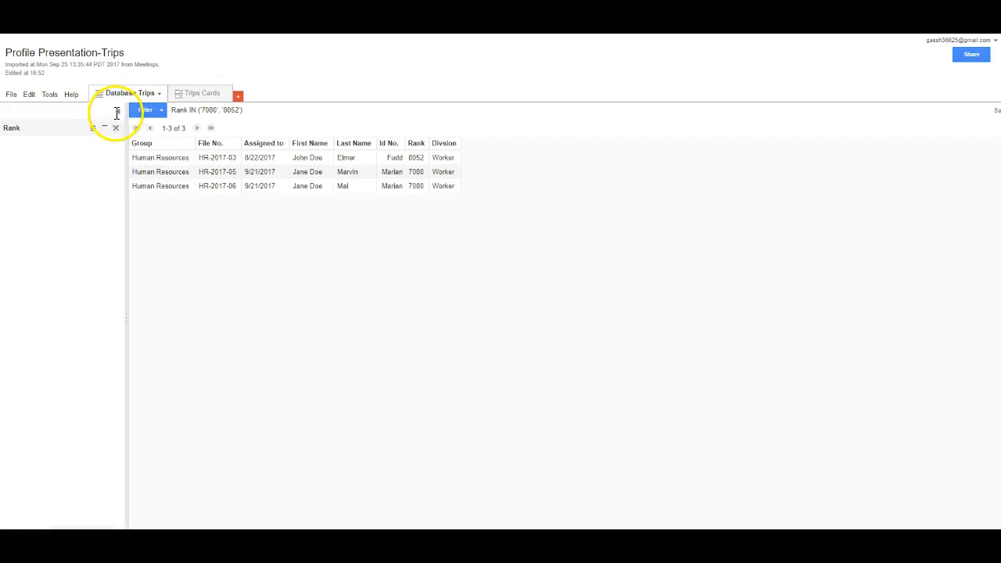
pyautogui.click(116, 114)
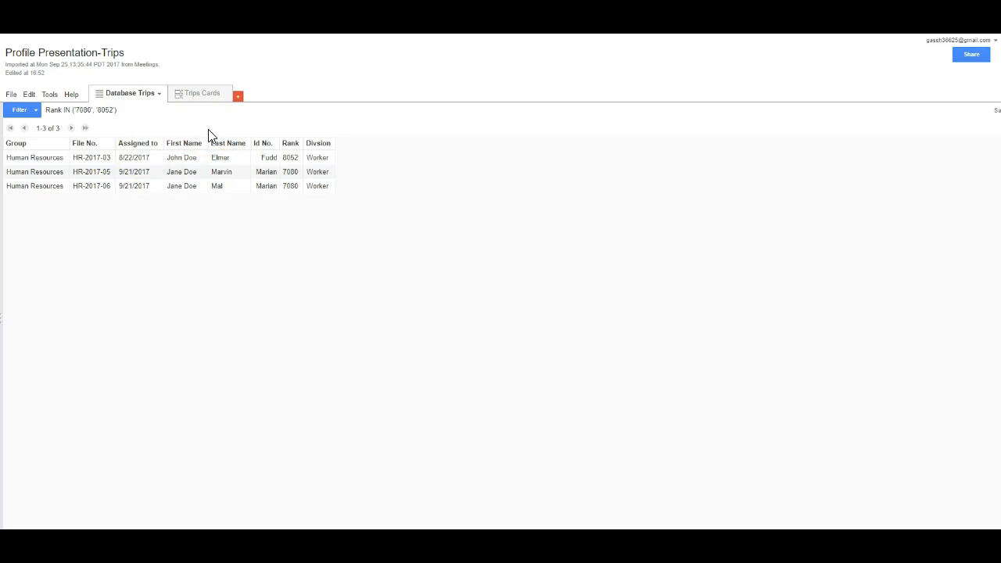
pyautogui.click(212, 100)
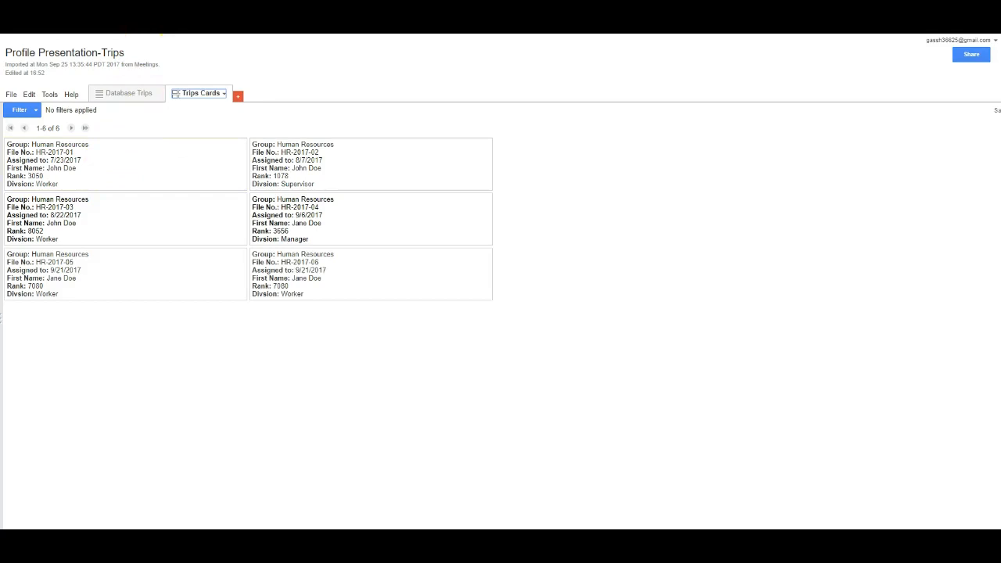
pyautogui.click(127, 95)
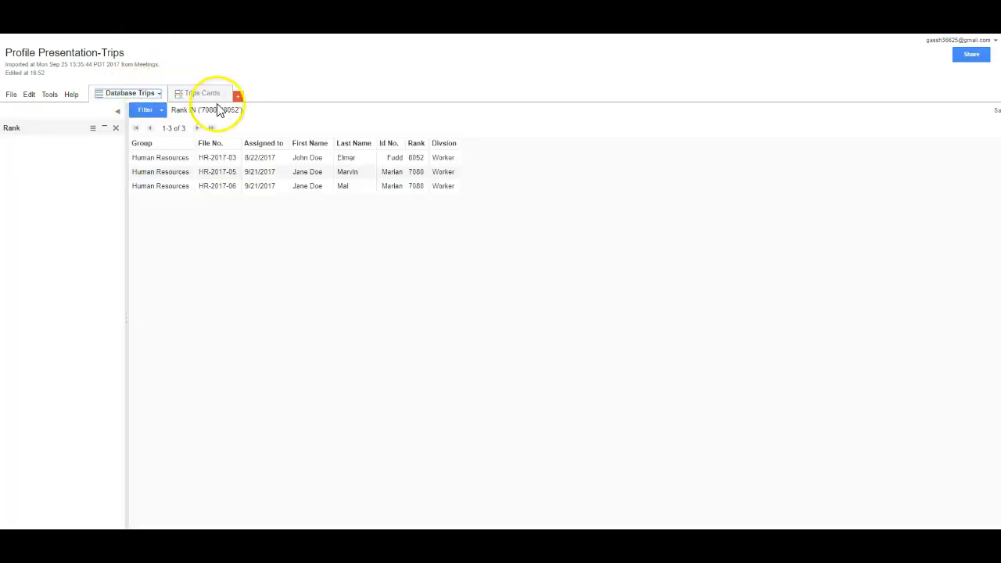
pyautogui.click(115, 127)
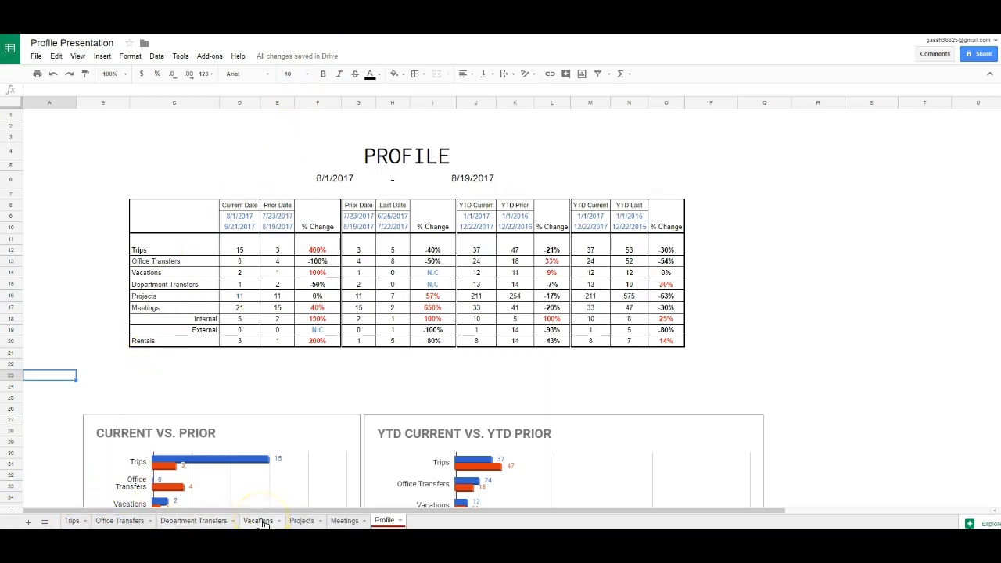
# Step: Move the Vacations sheet ahead of Trips in the Profile Presentation spreadsheet, and look over the trips table's row and file commands
pyautogui.moveTo(260, 524); pyautogui.dragTo(88, 520)
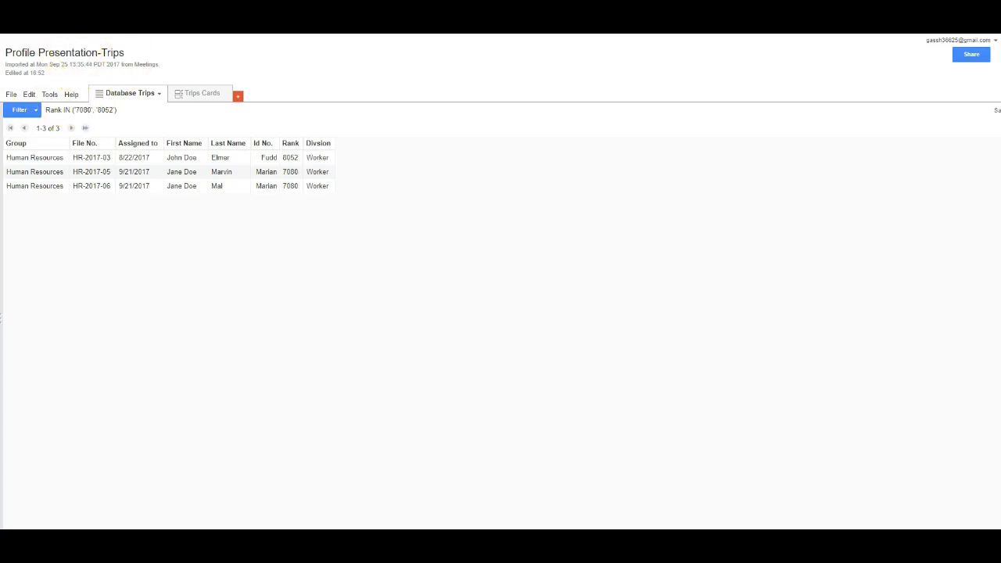
pyautogui.click(30, 94)
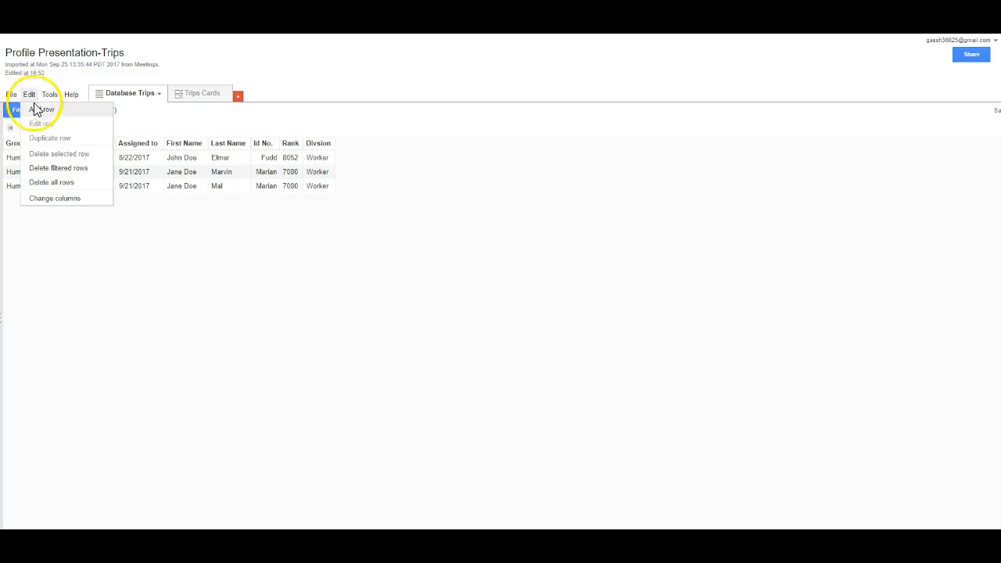
pyautogui.click(11, 96)
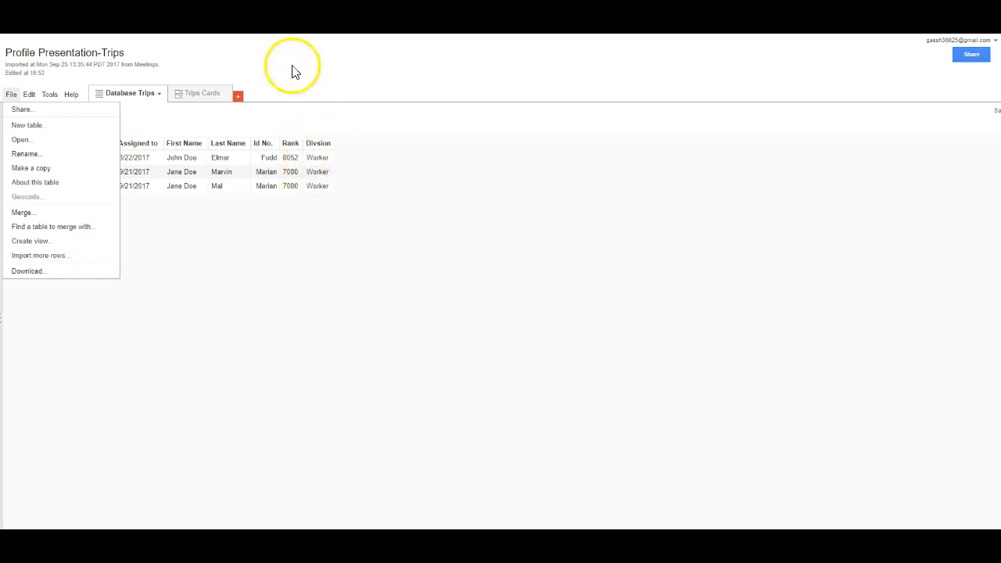
pyautogui.click(390, 126)
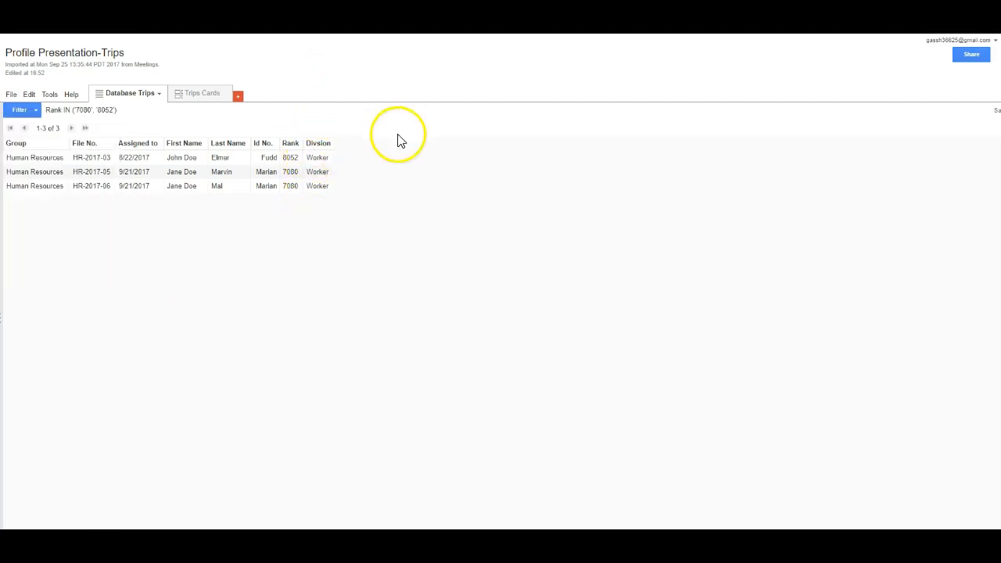
# Step: Reopen the filter area of Database Trips, add a Division filter and widen the area
pyautogui.moveTo(3, 175); pyautogui.dragTo(109, 186)
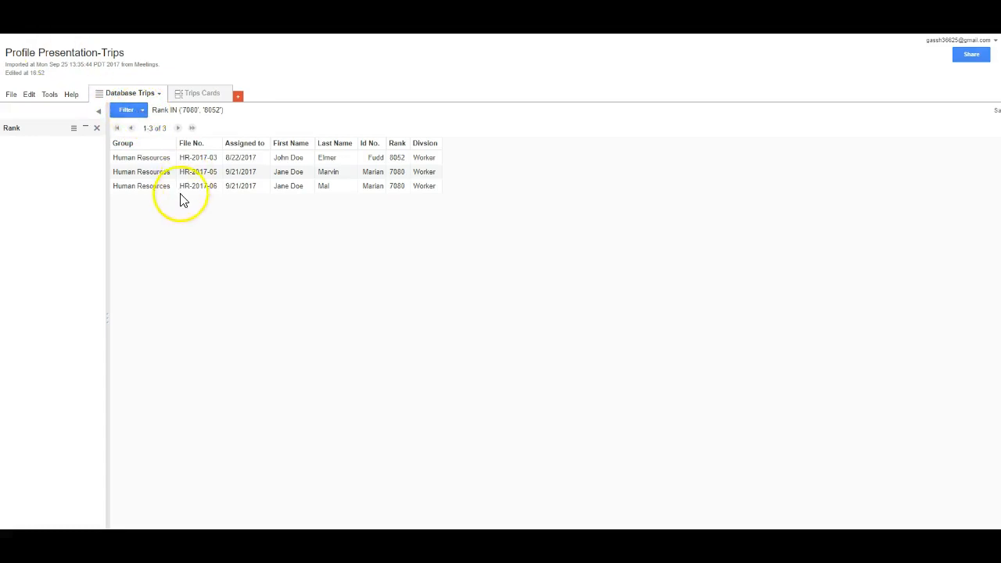
pyautogui.click(141, 111)
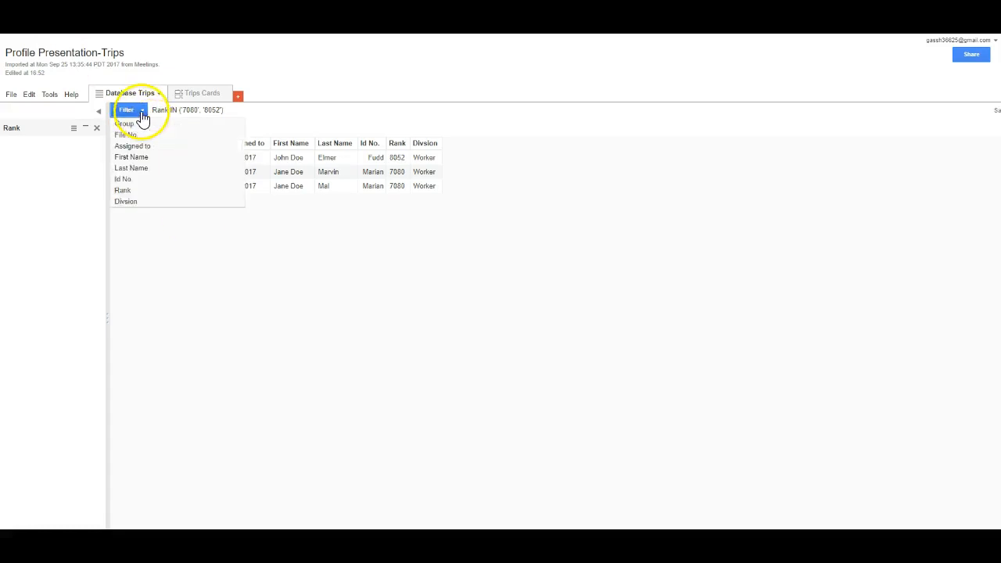
pyautogui.click(134, 201)
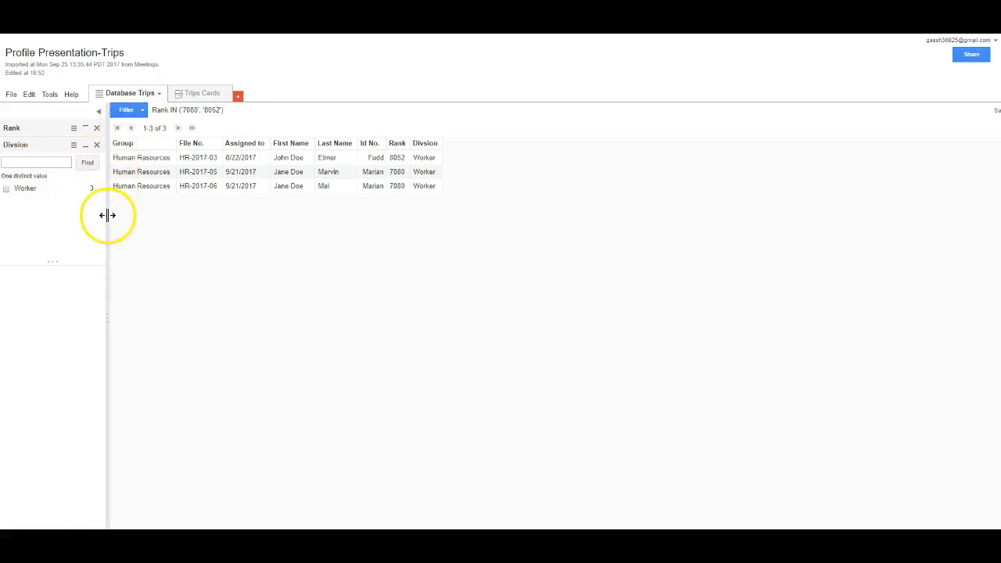
pyautogui.moveTo(107, 215); pyautogui.dragTo(128, 219)
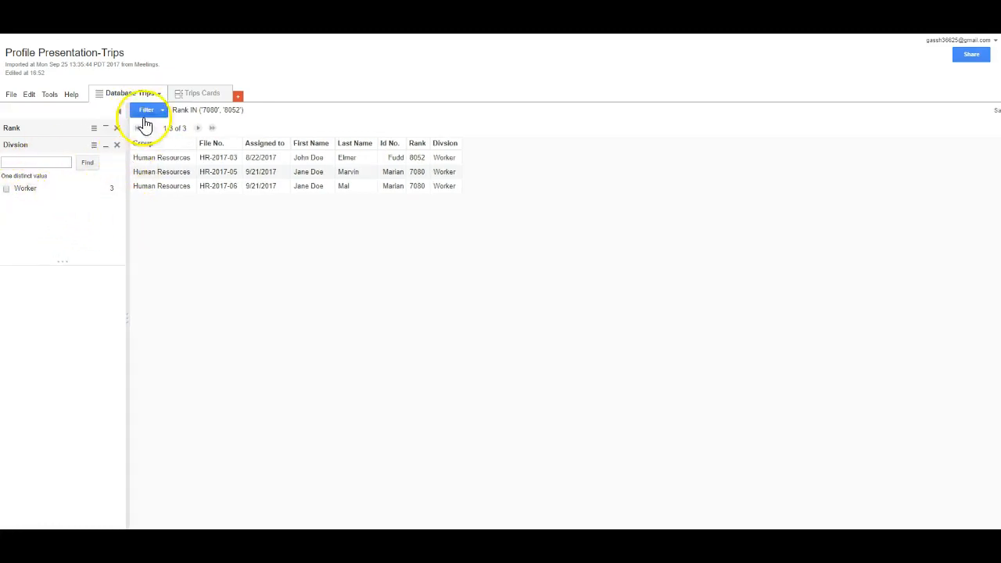
# Step: Remove the Division and Rank filters from Database Trips and collapse the filter area
pyautogui.click(117, 144)
pyautogui.click(116, 128)
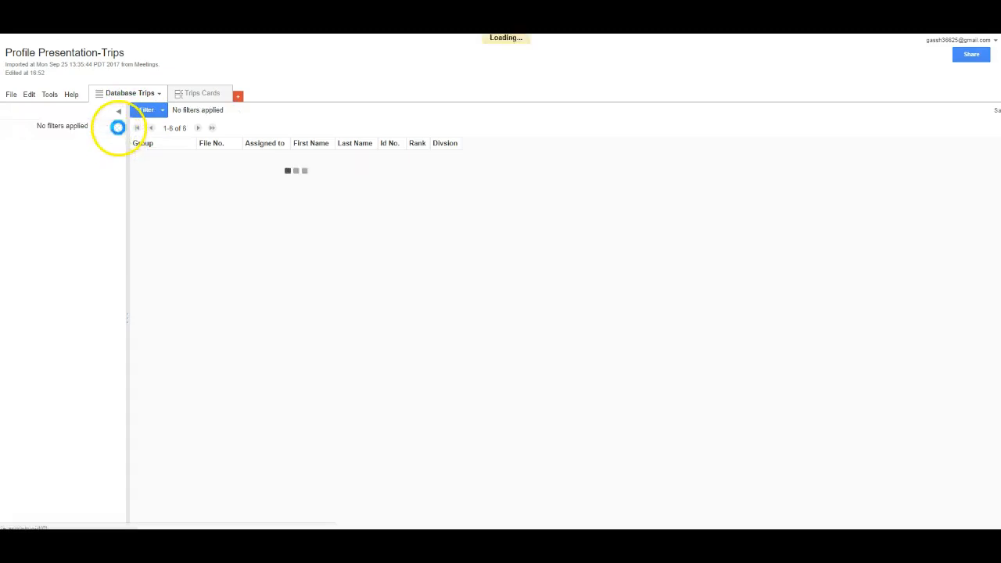
pyautogui.click(119, 111)
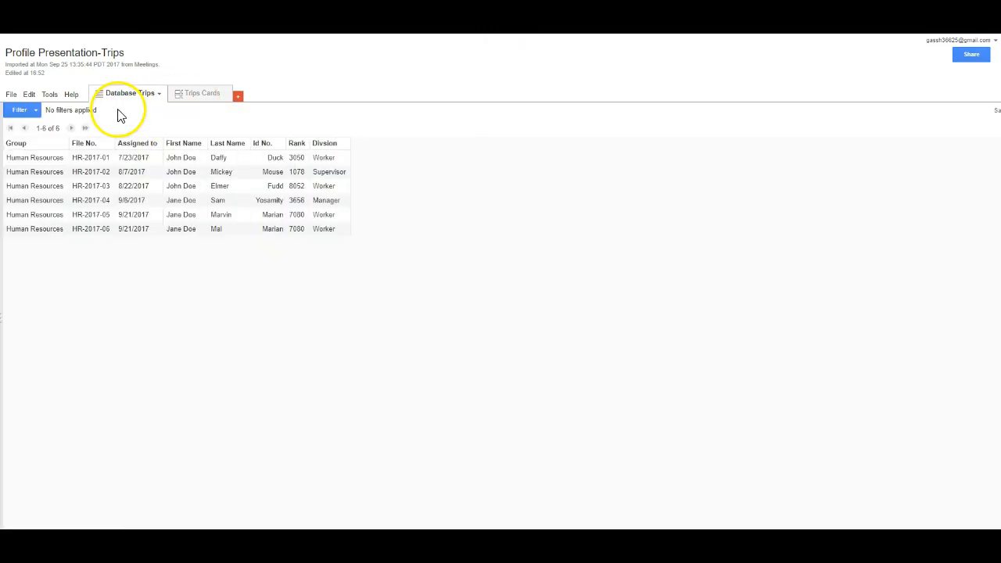
# Step: Open Trips Cards, expand its filter area and look over the columns available for filtering
pyautogui.click(198, 94)
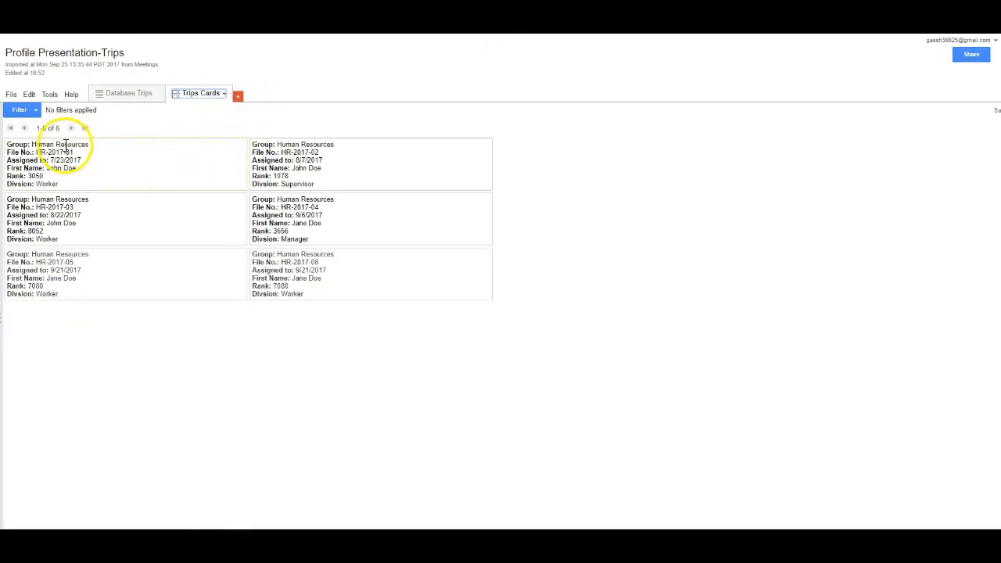
pyautogui.moveTo(4, 143); pyautogui.dragTo(82, 141)
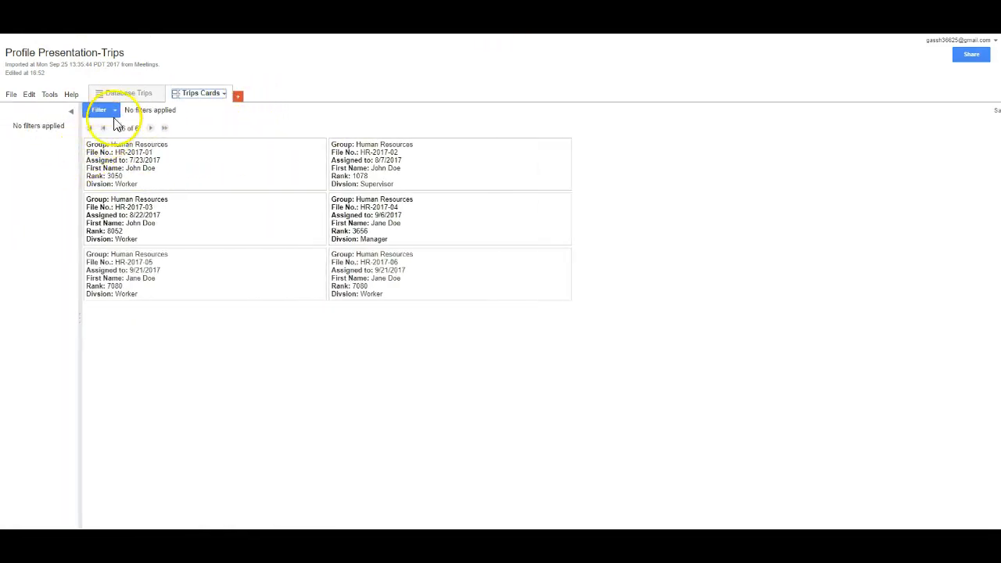
pyautogui.click(115, 110)
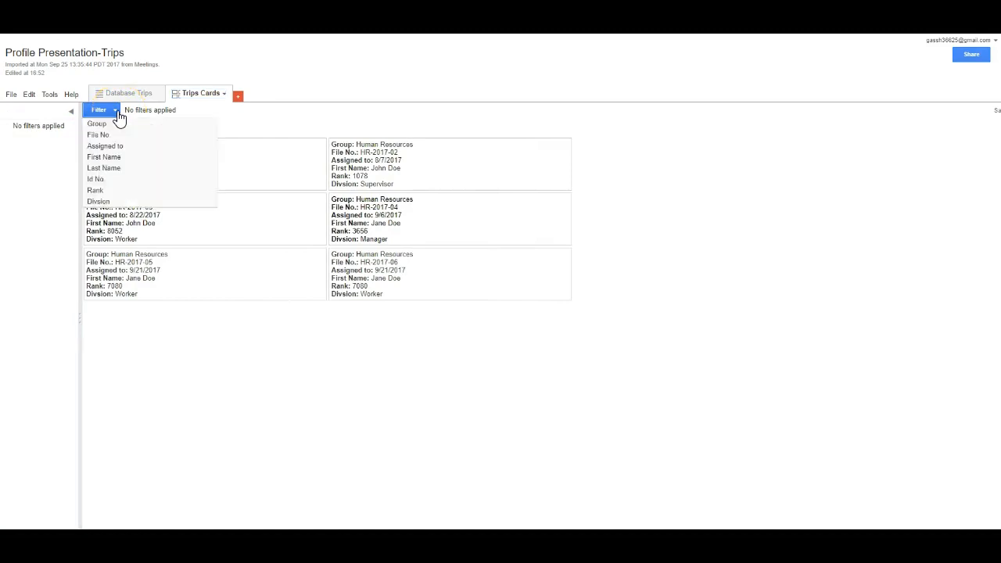
pyautogui.click(118, 114)
# Step: Change the card layout of Trips Cards to include Last Name and Id No., and save it
pyautogui.click(223, 93)
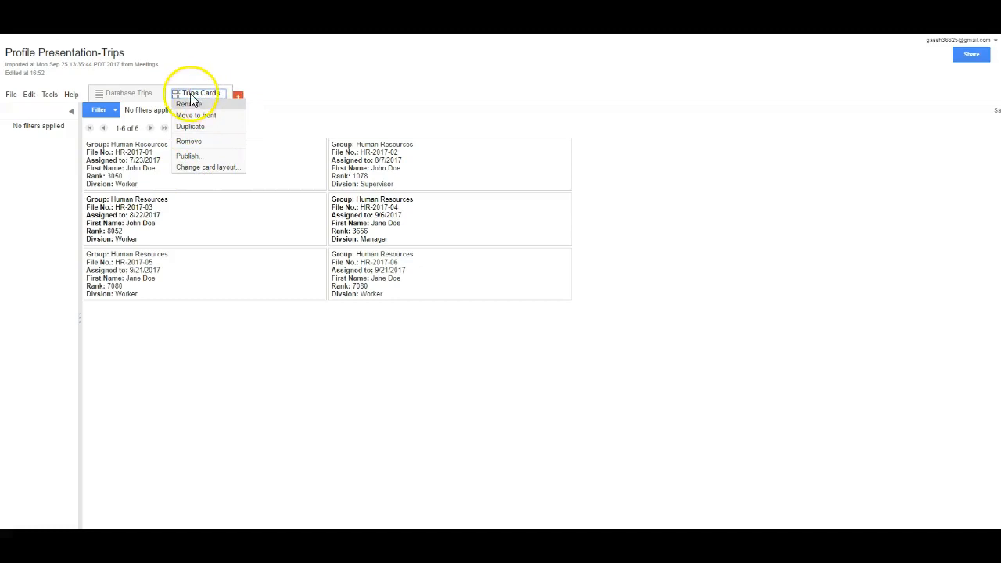
pyautogui.click(228, 168)
pyautogui.click(326, 255)
pyautogui.click(326, 241)
pyautogui.click(335, 434)
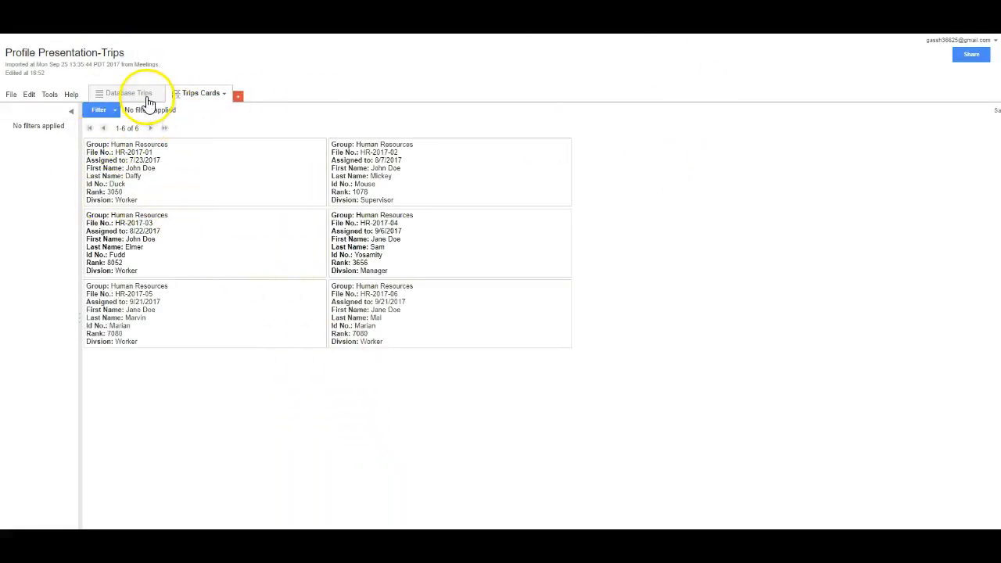
# Step: Return to Database Trips and open the Profile sheet in the Profile Presentation spreadsheet
pyautogui.click(139, 95)
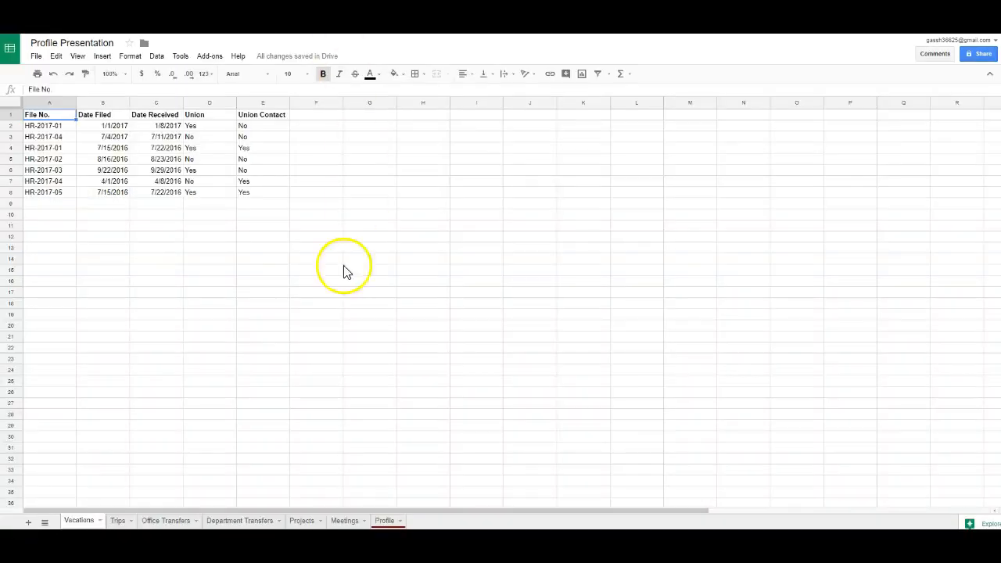
pyautogui.click(382, 520)
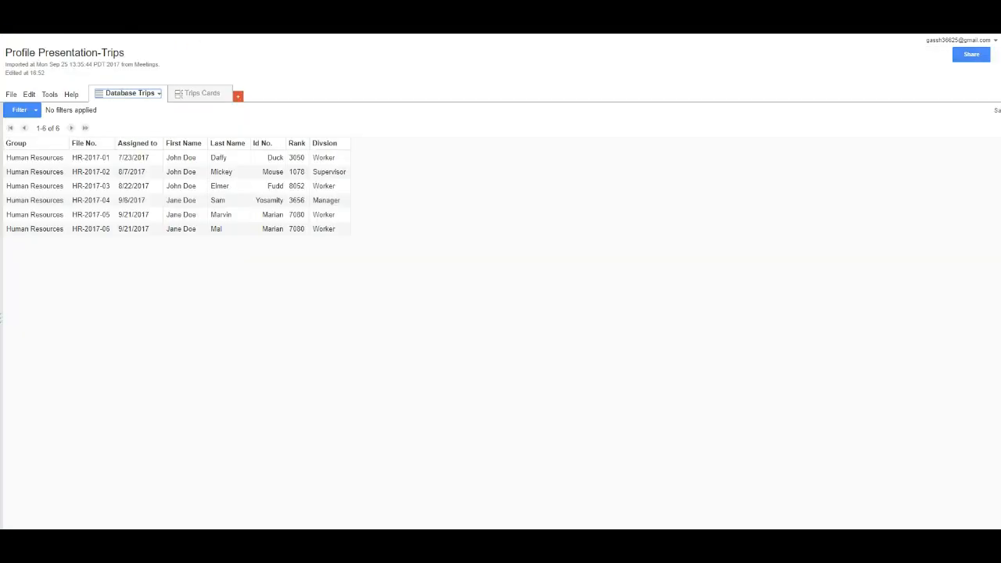